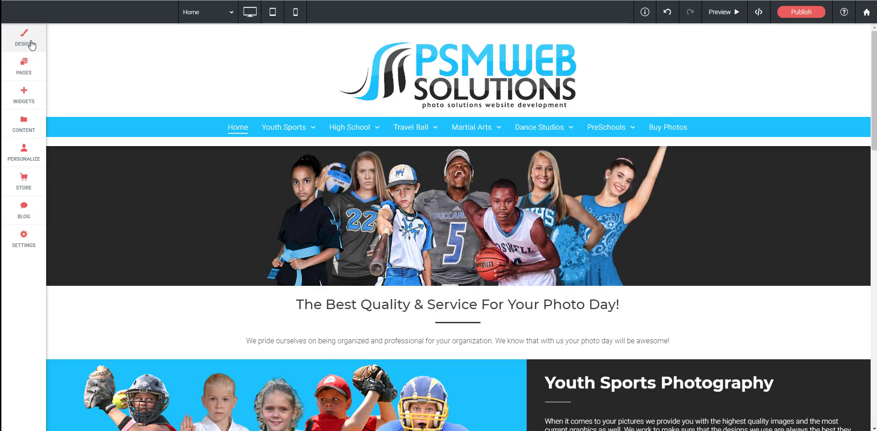
Review the page options for the Contact and PreSchools pages, including their navigation visibility settings.
{"action": "left_click", "coordinate": [25, 70]}
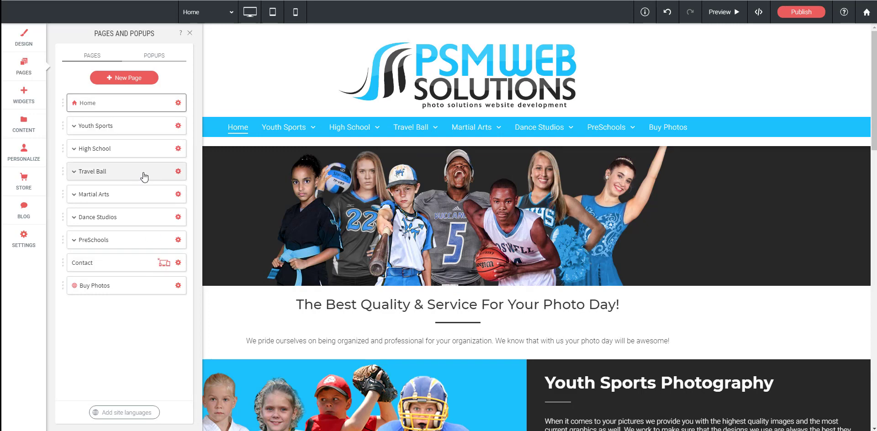
{"action": "left_click", "coordinate": [178, 263]}
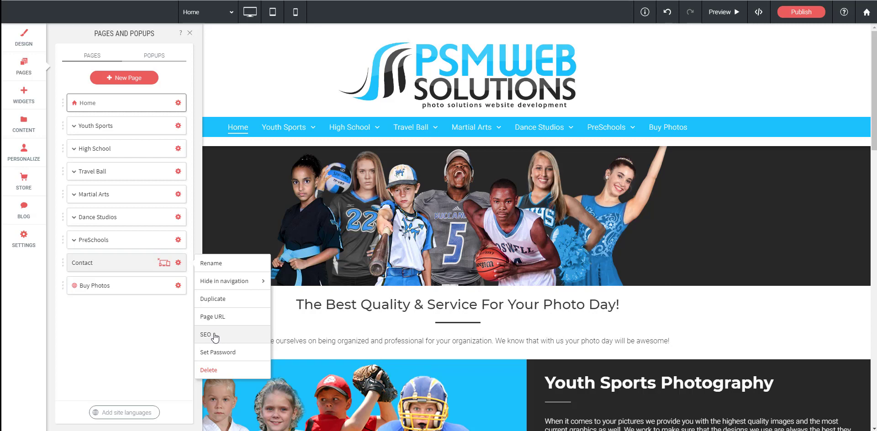
{"action": "mouse_move", "coordinate": [225, 286]}
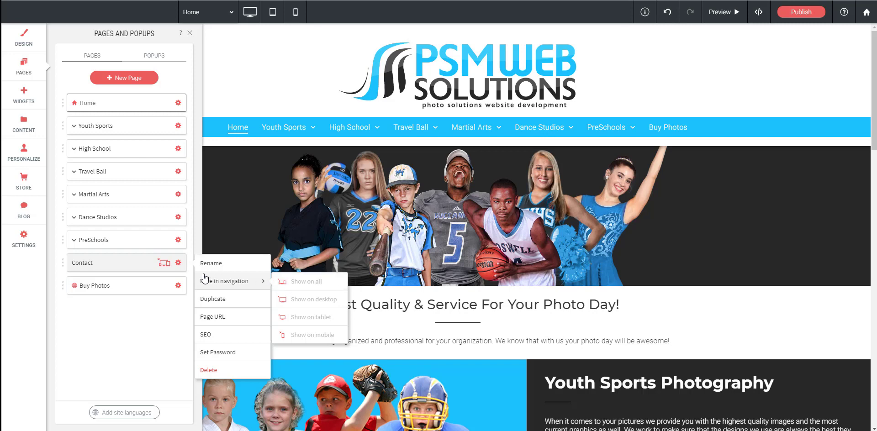
{"action": "left_click", "coordinate": [178, 243]}
{"action": "left_click", "coordinate": [179, 244]}
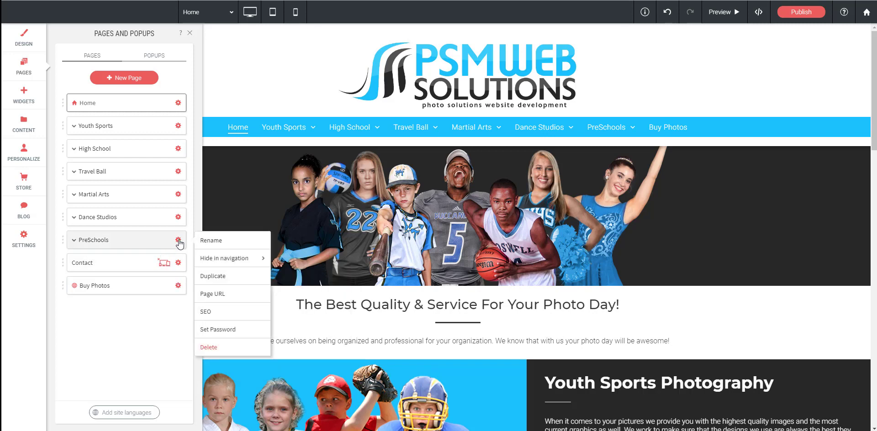
{"action": "mouse_move", "coordinate": [231, 258]}
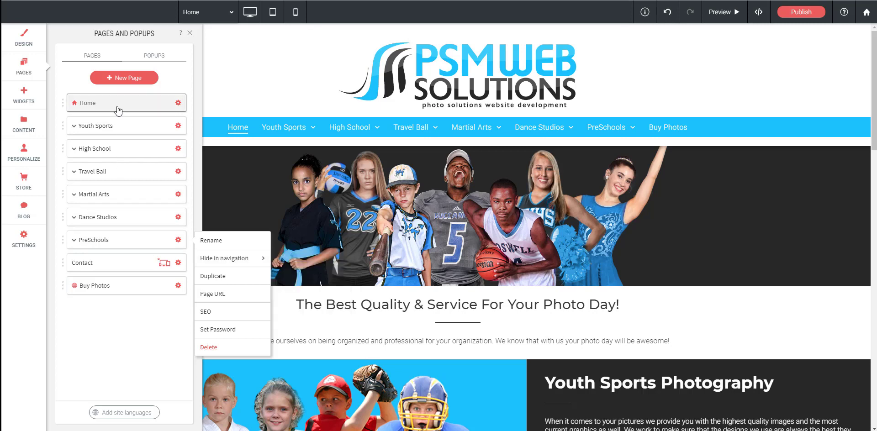
Move the Green Screen Sports subpage above Photo Day Process within Youth Sports and check the site's navigation.
{"action": "left_click", "coordinate": [75, 128]}
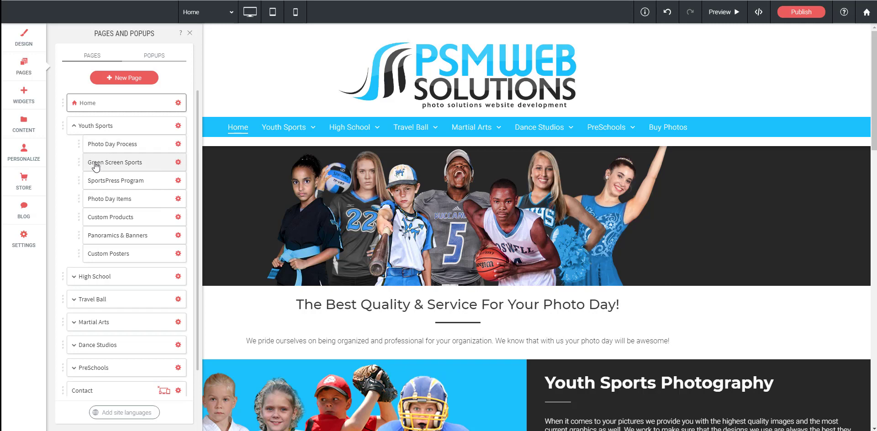
{"action": "left_click_drag", "start_coordinate": [90, 163], "coordinate": [94, 139]}
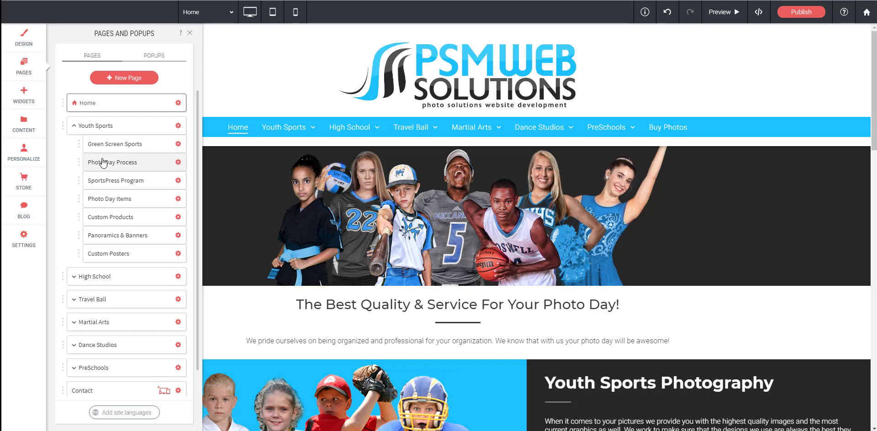
{"action": "mouse_move", "coordinate": [283, 128]}
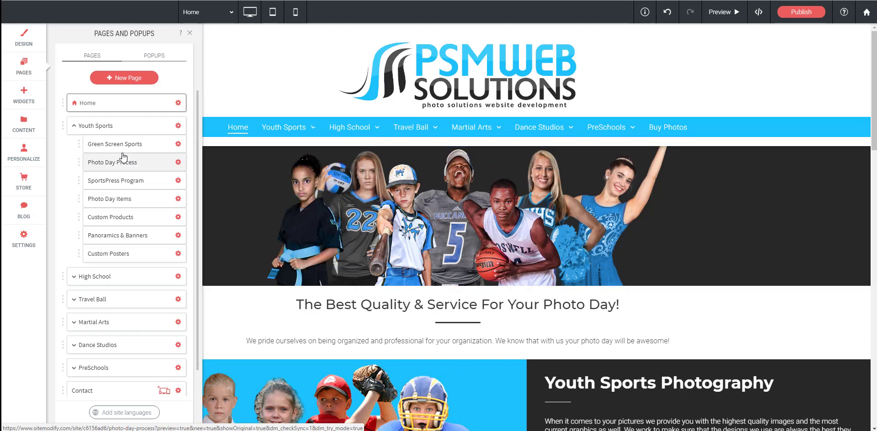
Return the Green Screen Sports subpage to its place below Photo Day Process and collapse the Youth Sports group.
{"action": "left_click_drag", "start_coordinate": [115, 148], "coordinate": [120, 169]}
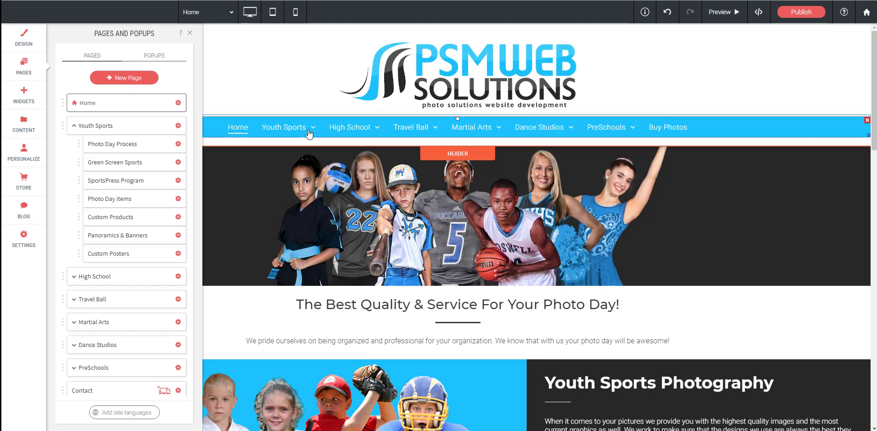
{"action": "mouse_move", "coordinate": [309, 134]}
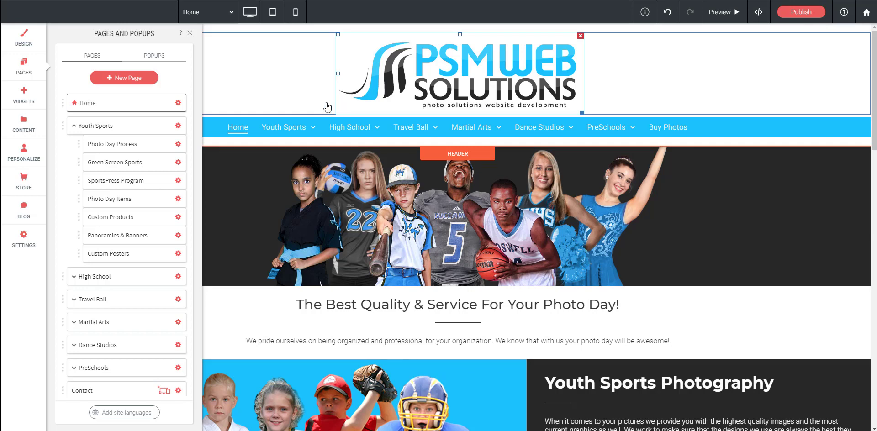
{"action": "left_click", "coordinate": [74, 127]}
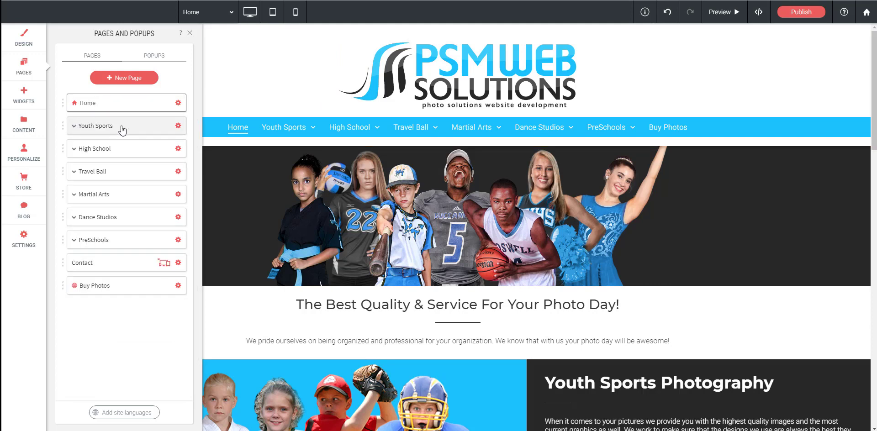
{"action": "left_click", "coordinate": [125, 81]}
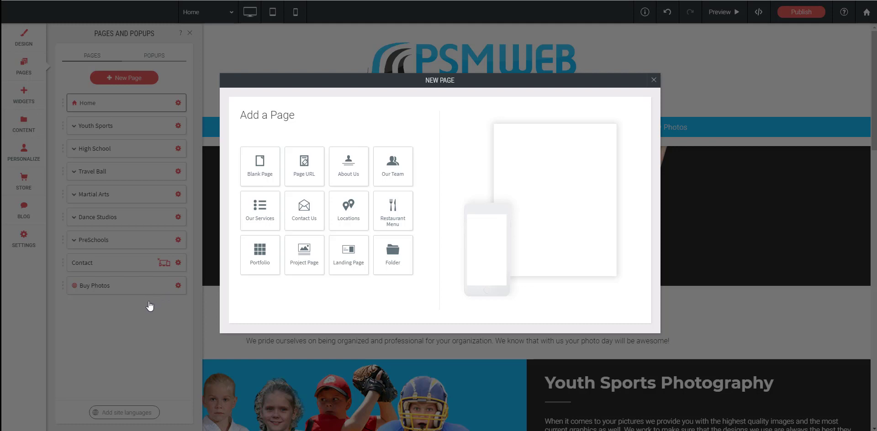
{"action": "left_click", "coordinate": [263, 165]}
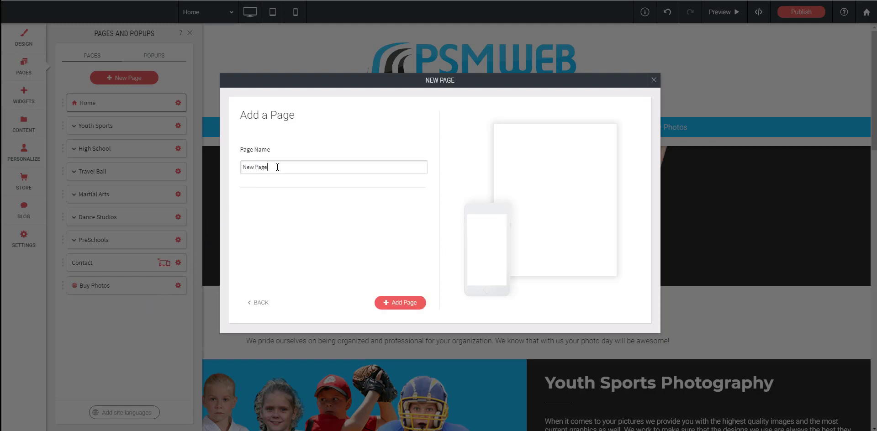
{"action": "left_click_drag", "start_coordinate": [281, 167], "coordinate": [241, 168]}
{"action": "left_click", "coordinate": [263, 303]}
{"action": "left_click", "coordinate": [653, 81]}
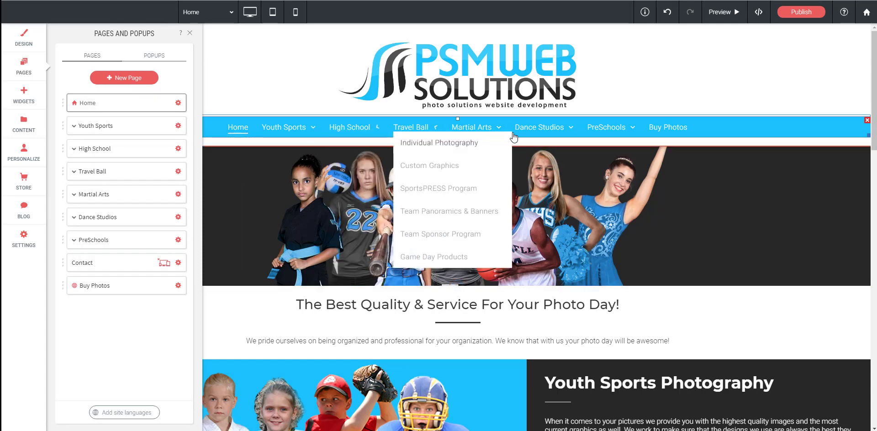
Move the Travel Ball page with its subpages above High School in the page order.
{"action": "left_click", "coordinate": [73, 172]}
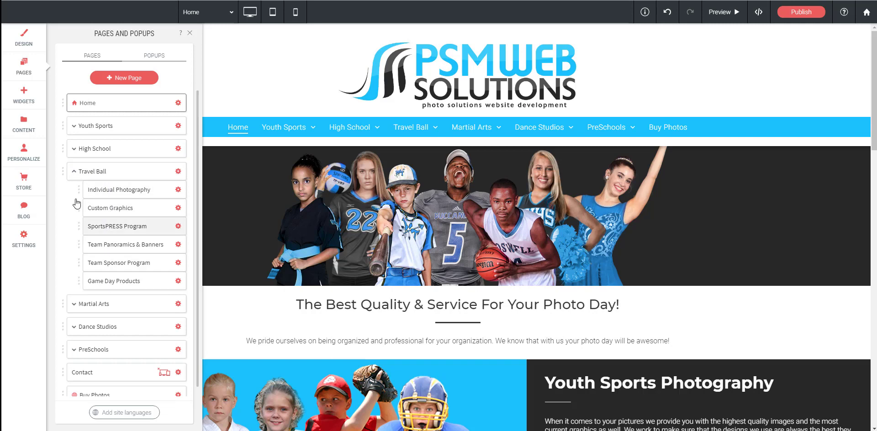
{"action": "left_click", "coordinate": [74, 172]}
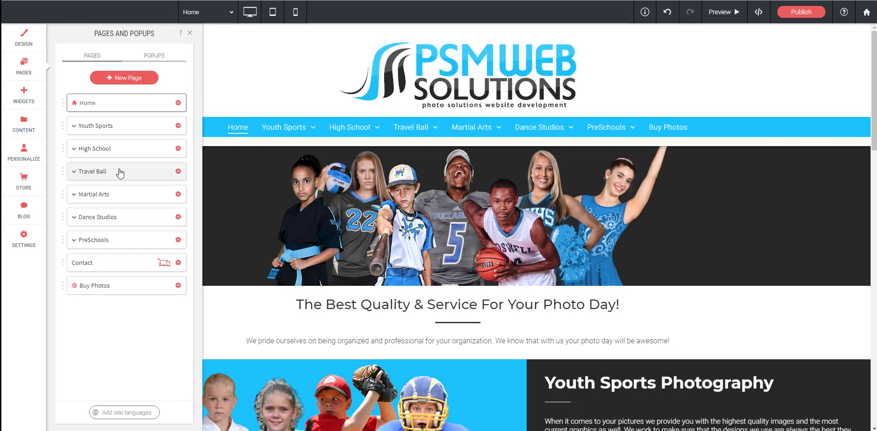
{"action": "left_click_drag", "start_coordinate": [120, 172], "coordinate": [119, 137]}
{"action": "mouse_move", "coordinate": [349, 136]}
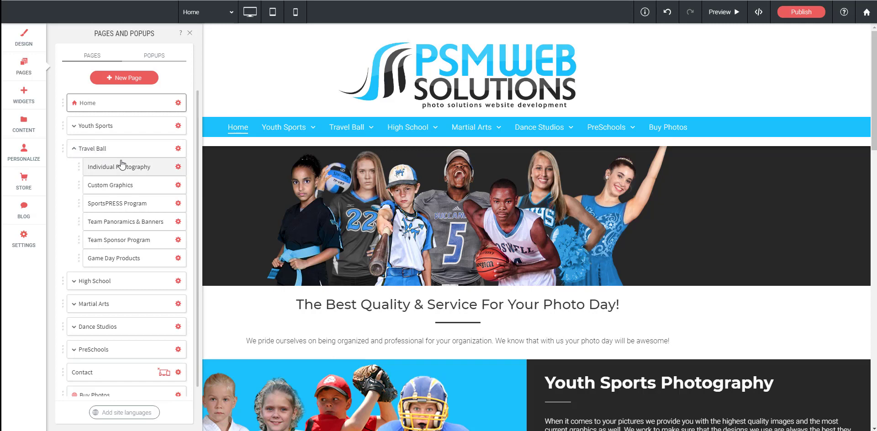
Return the Travel Ball page to its place below High School and collapse the Travel Ball and Martial Arts groups.
{"action": "left_click", "coordinate": [665, 16]}
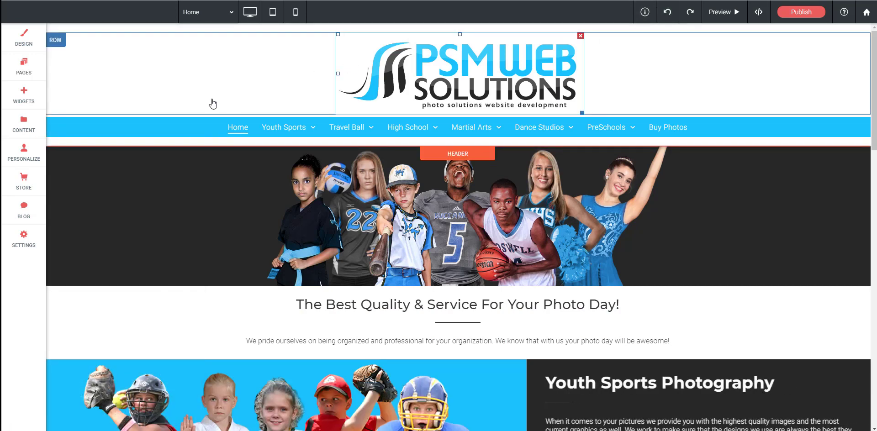
{"action": "left_click", "coordinate": [23, 67]}
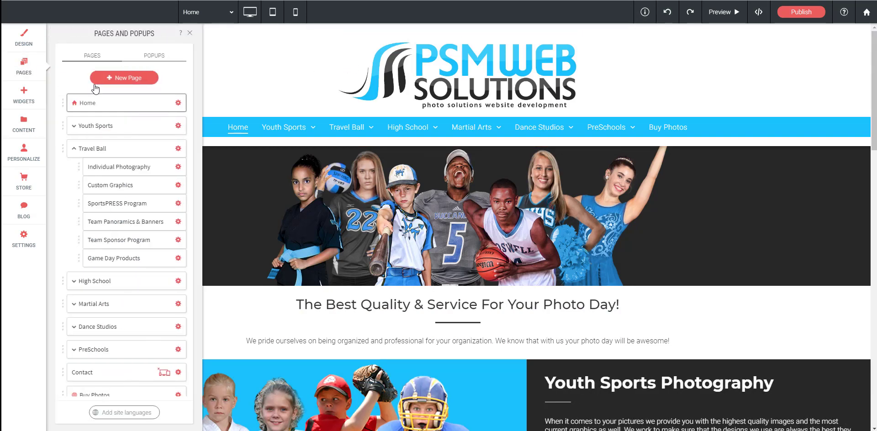
{"action": "left_click", "coordinate": [74, 149]}
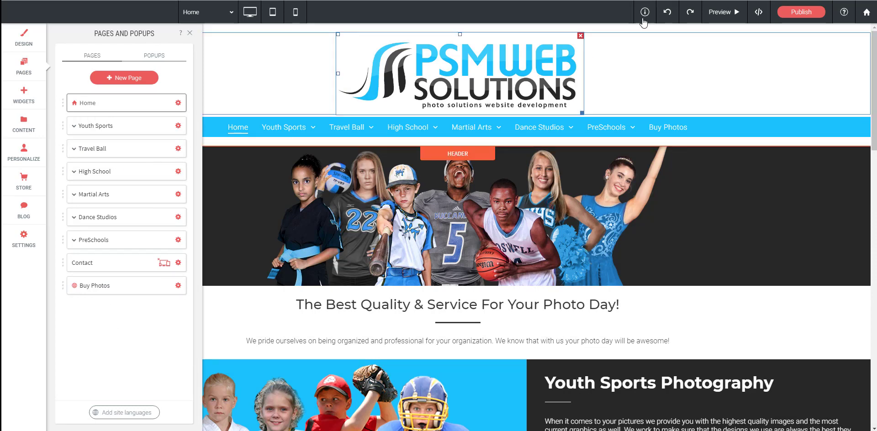
{"action": "left_click_drag", "start_coordinate": [95, 151], "coordinate": [118, 173]}
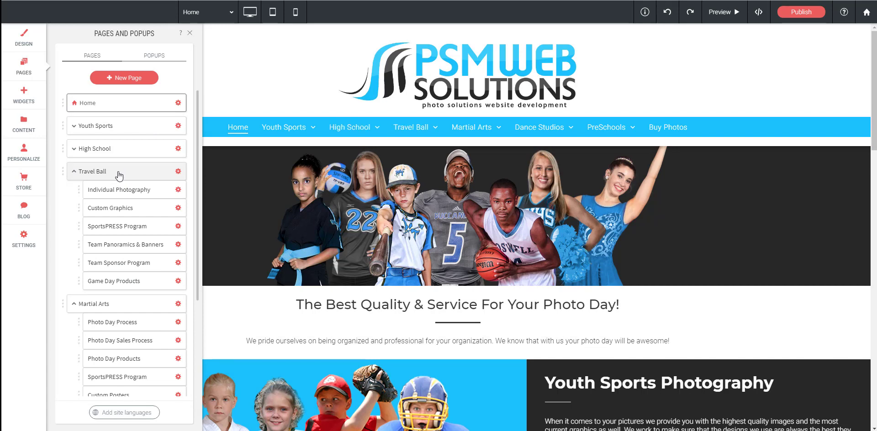
{"action": "left_click", "coordinate": [73, 172]}
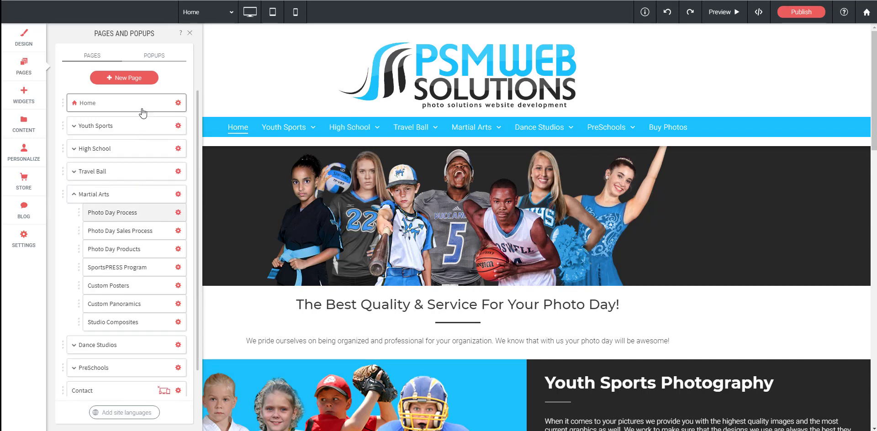
{"action": "left_click", "coordinate": [75, 195]}
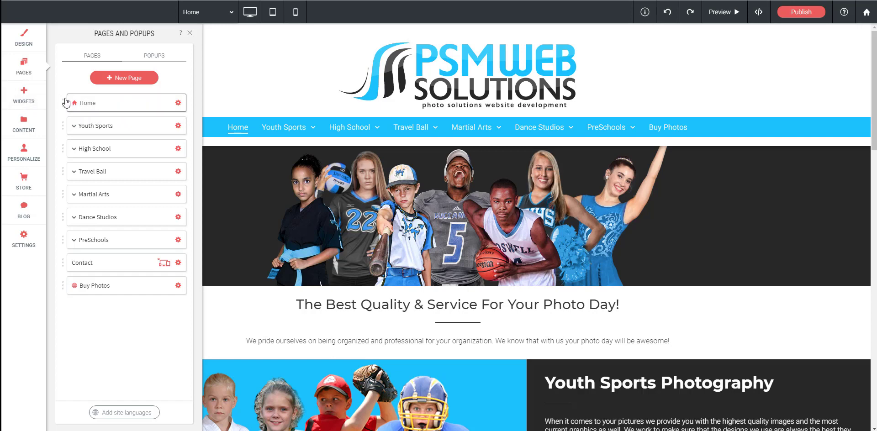
Look over the widgets available for the site.
{"action": "left_click", "coordinate": [25, 100]}
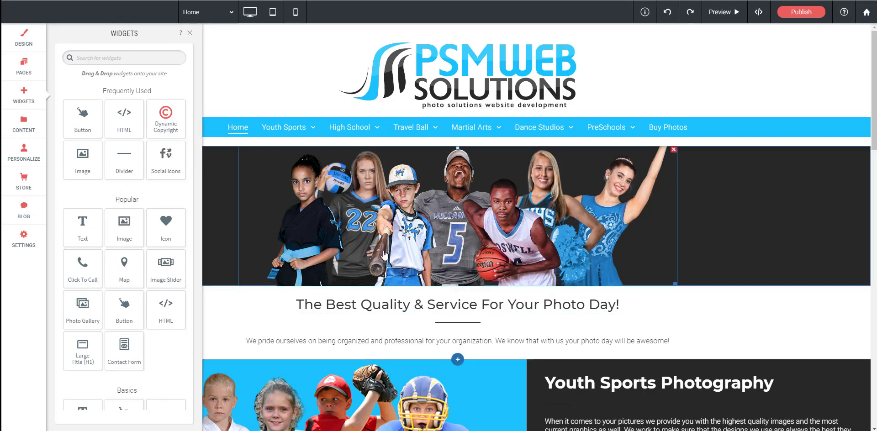
{"action": "left_click", "coordinate": [189, 34]}
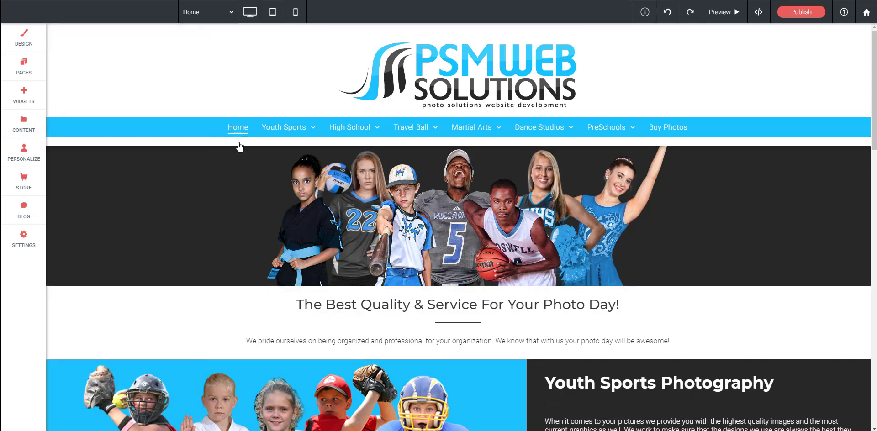
Move the children's photo column to the left of the text column in the Home page's PreSchool Photography row.
{"action": "scroll", "coordinate": [323, 286], "scroll_direction": "down", "scroll_amount": 15}
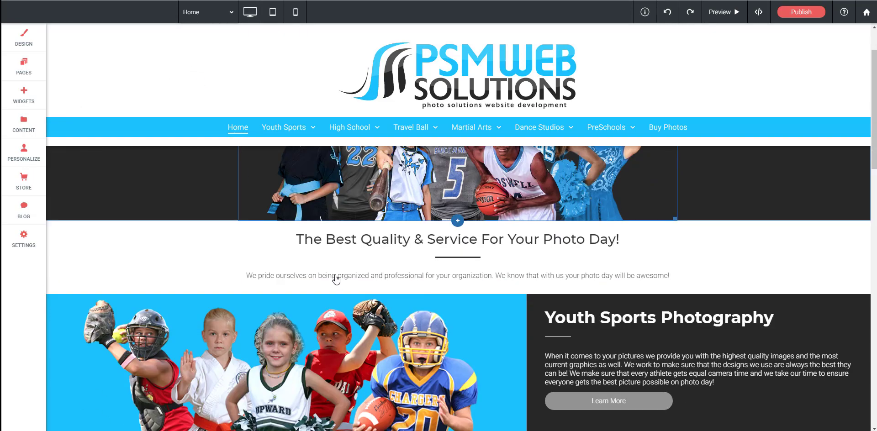
{"action": "scroll", "coordinate": [336, 280], "scroll_direction": "down", "scroll_amount": 2}
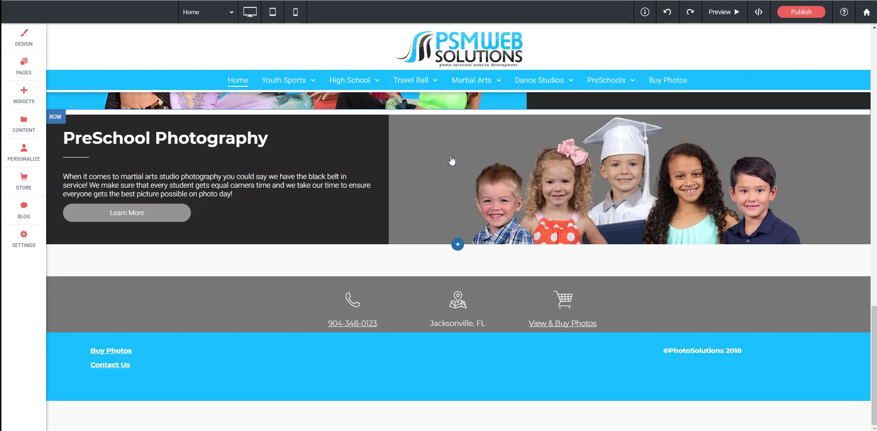
{"action": "left_click", "coordinate": [56, 120]}
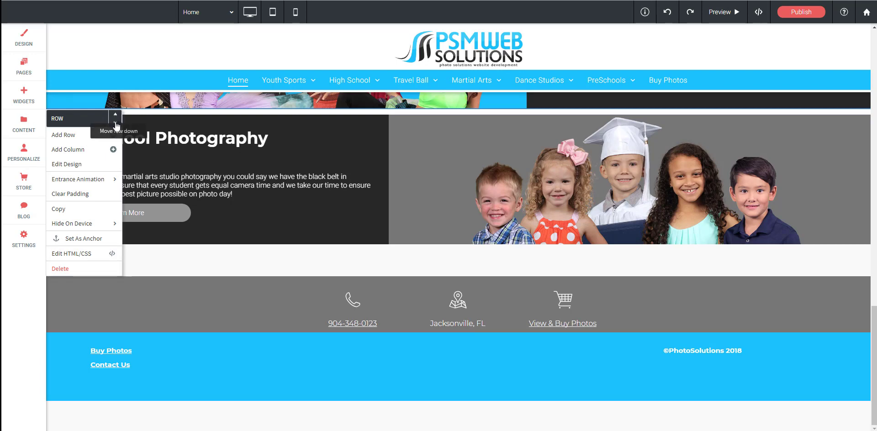
{"action": "left_click", "coordinate": [321, 207]}
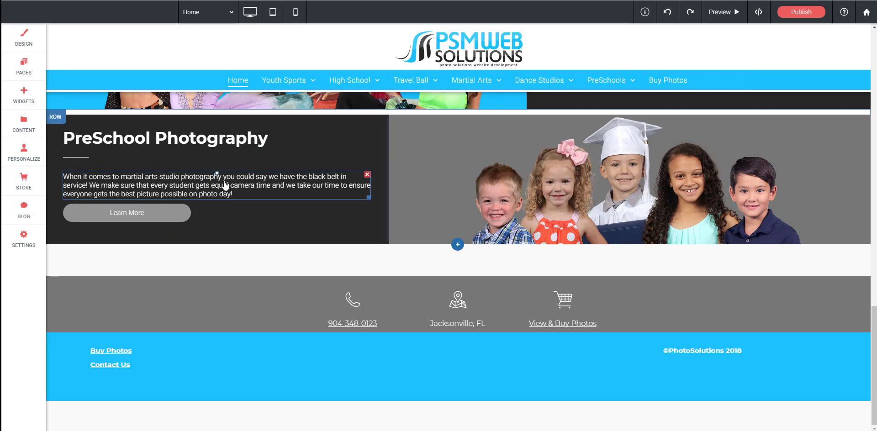
{"action": "right_click", "coordinate": [446, 169]}
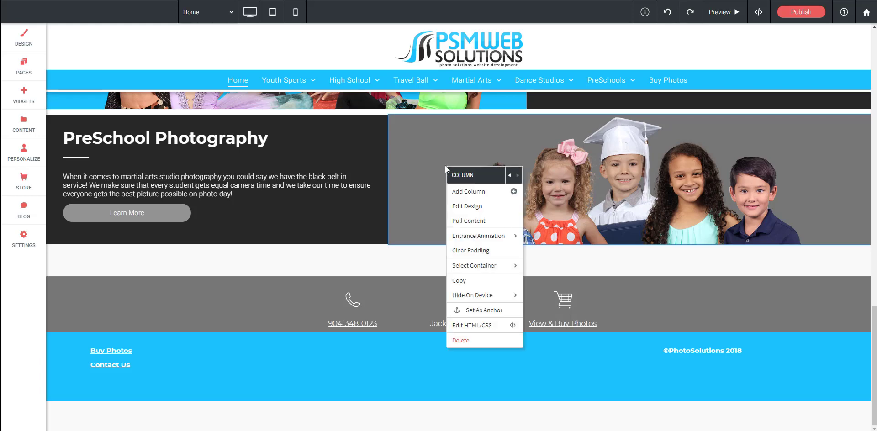
{"action": "left_click", "coordinate": [510, 175]}
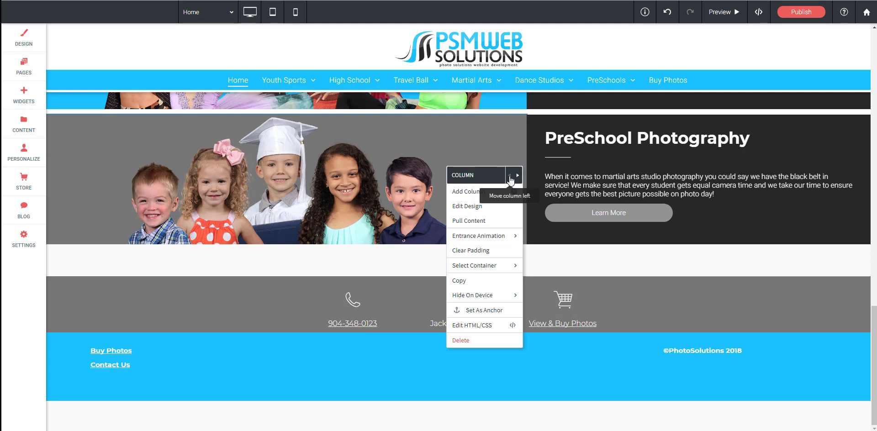
Move the PreSchool Photography row above the Dance Studios row on the Home page.
{"action": "scroll", "coordinate": [323, 209], "scroll_direction": "up", "scroll_amount": 3}
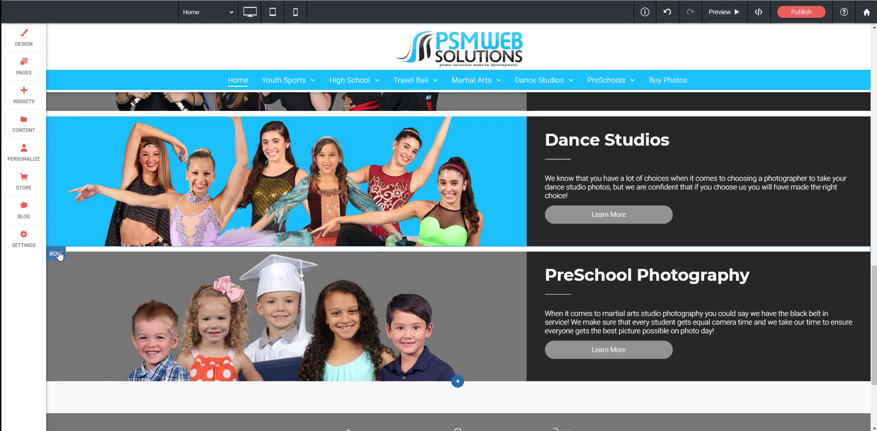
{"action": "left_click", "coordinate": [57, 253]}
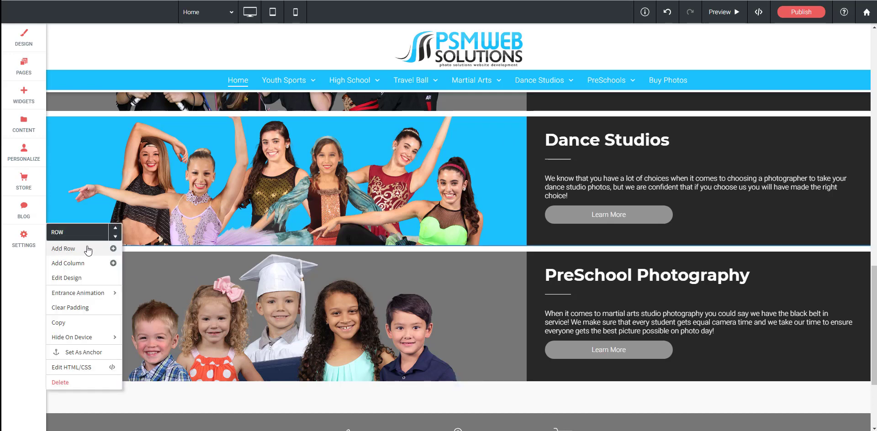
{"action": "left_click", "coordinate": [116, 230]}
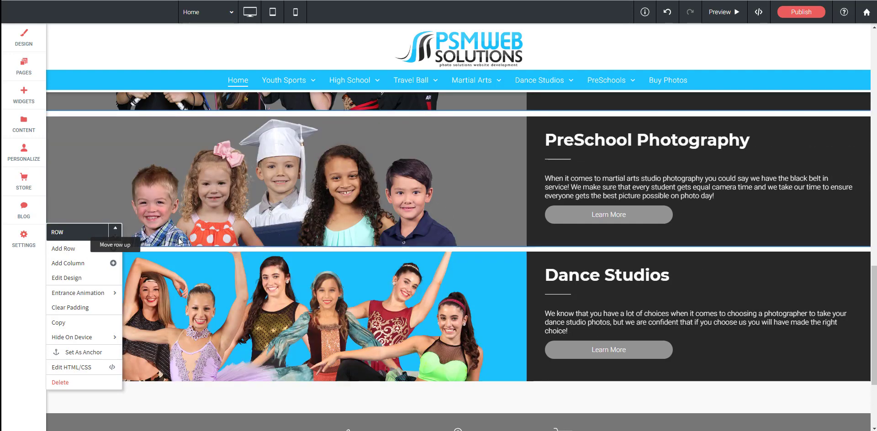
{"action": "scroll", "coordinate": [407, 312], "scroll_direction": "up", "scroll_amount": 2}
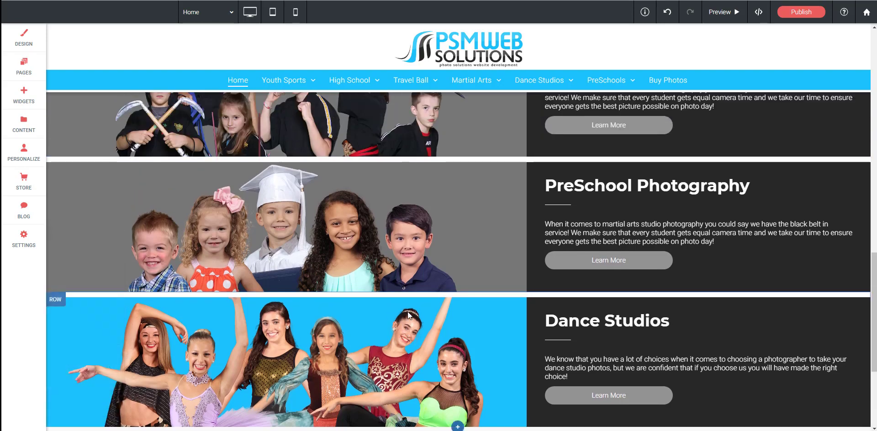
Look over the order and layout of the photography rows on the Home page.
{"action": "scroll", "coordinate": [407, 314], "scroll_direction": "up", "scroll_amount": 2}
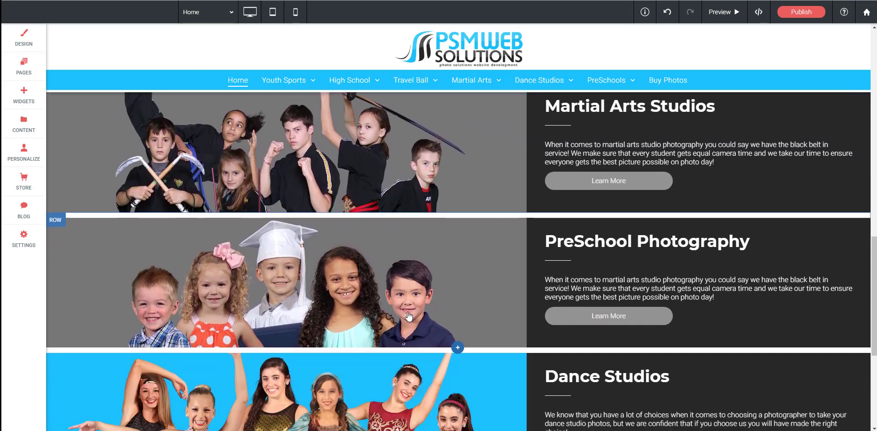
{"action": "scroll", "coordinate": [408, 315], "scroll_direction": "up", "scroll_amount": 10}
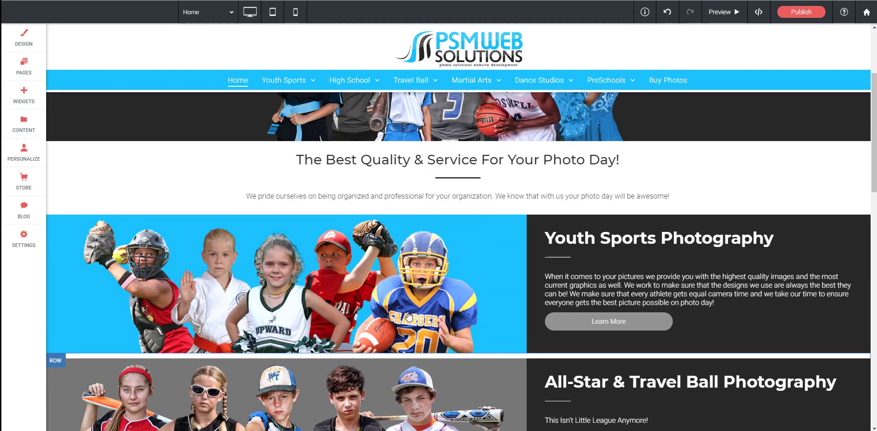
{"action": "scroll", "coordinate": [407, 315], "scroll_direction": "down", "scroll_amount": 8}
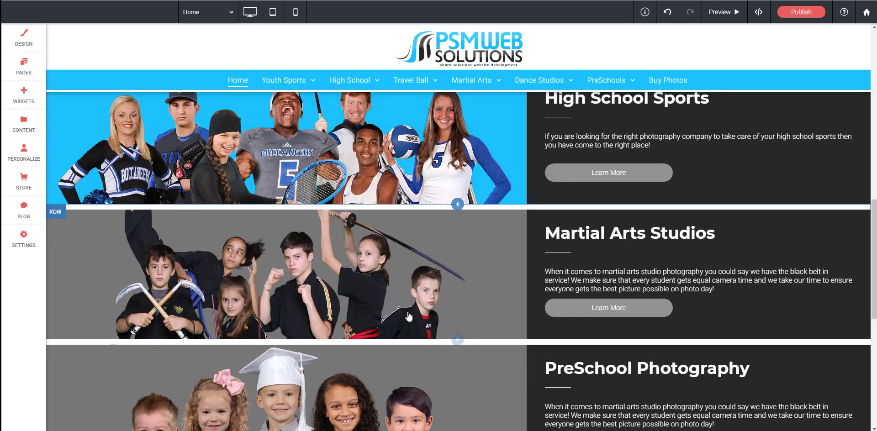
{"action": "scroll", "coordinate": [408, 315], "scroll_direction": "down", "scroll_amount": 5}
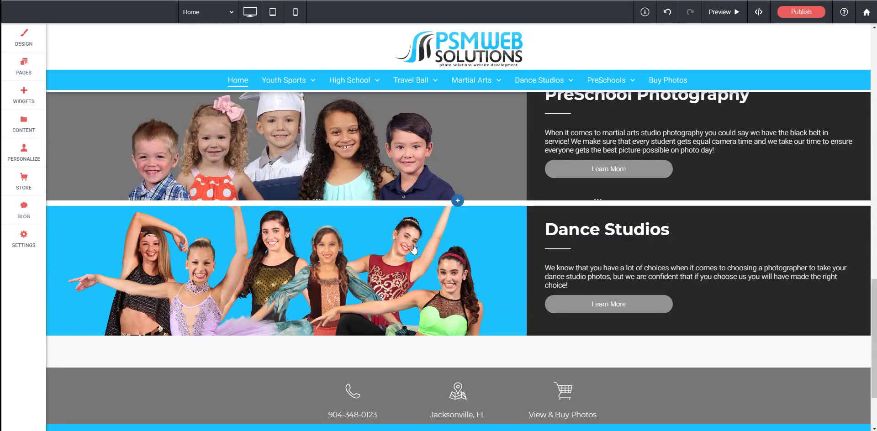
{"action": "scroll", "coordinate": [495, 287], "scroll_direction": "up", "scroll_amount": 3}
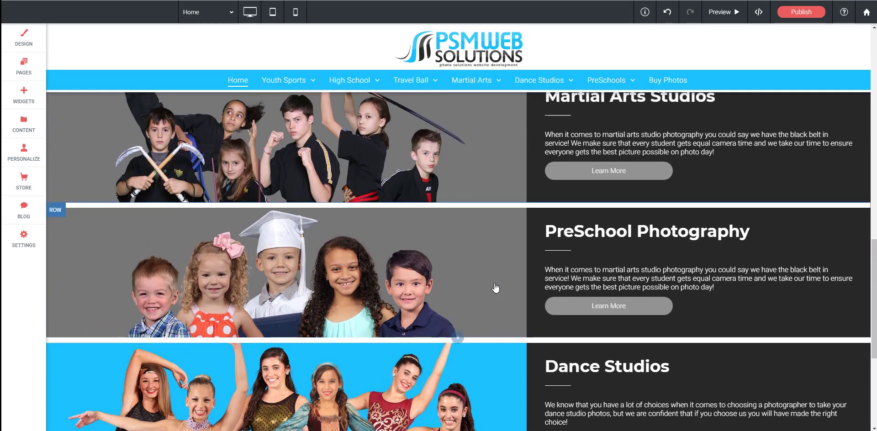
{"action": "scroll", "coordinate": [495, 287], "scroll_direction": "up", "scroll_amount": 2}
{"action": "scroll", "coordinate": [495, 288], "scroll_direction": "down", "scroll_amount": 4}
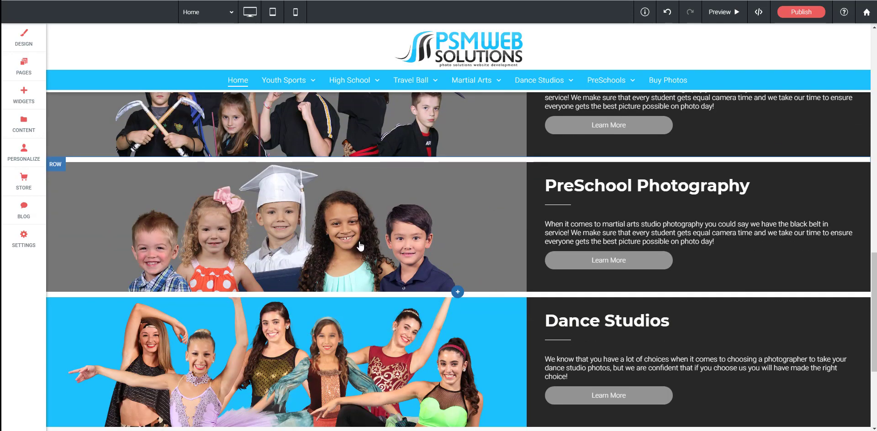
Change the background color of the PreSchool Photography row's photo column to dark red.
{"action": "left_click", "coordinate": [483, 189]}
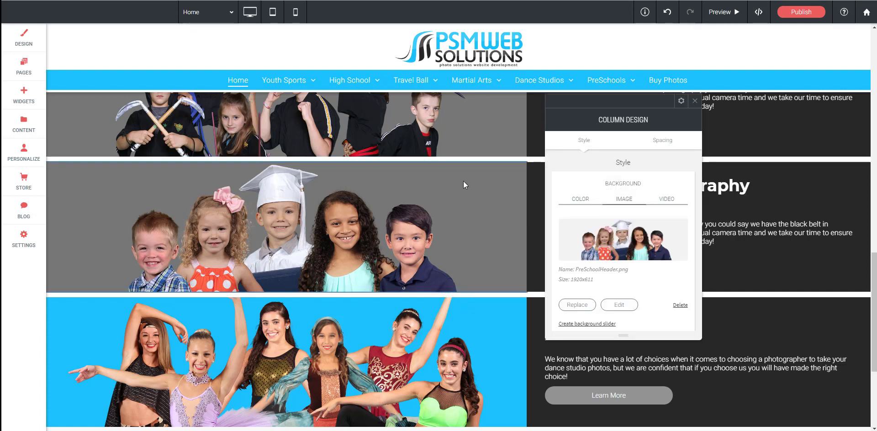
{"action": "left_click", "coordinate": [580, 201]}
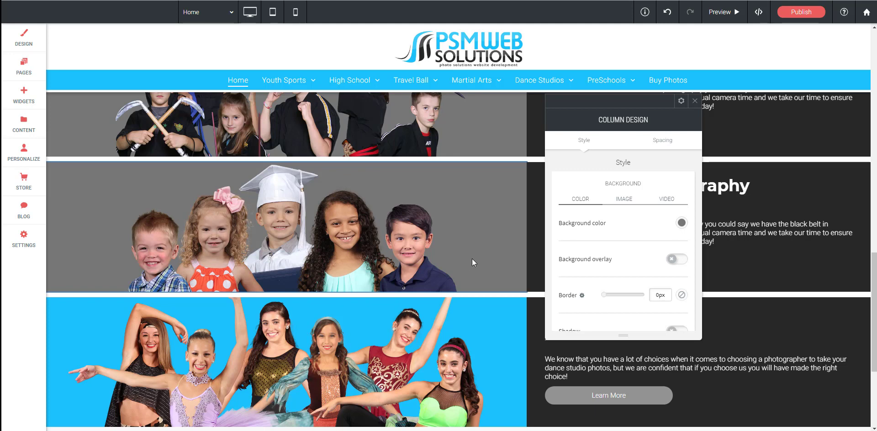
{"action": "left_click", "coordinate": [681, 223]}
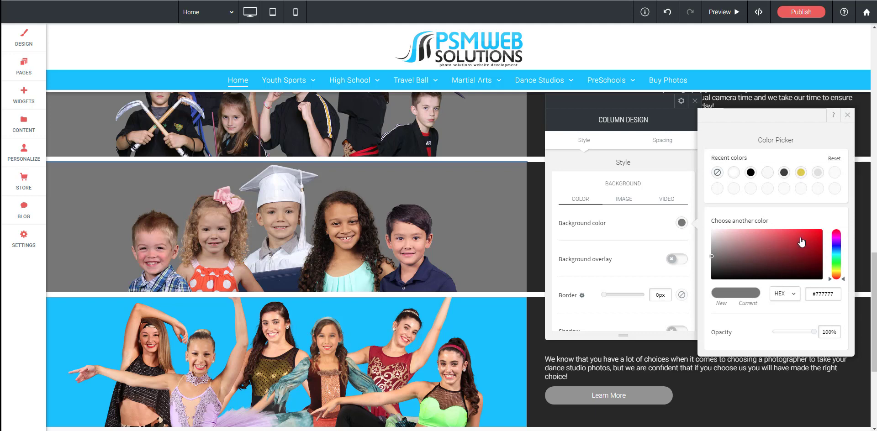
{"action": "left_click_drag", "start_coordinate": [810, 238], "coordinate": [823, 233]}
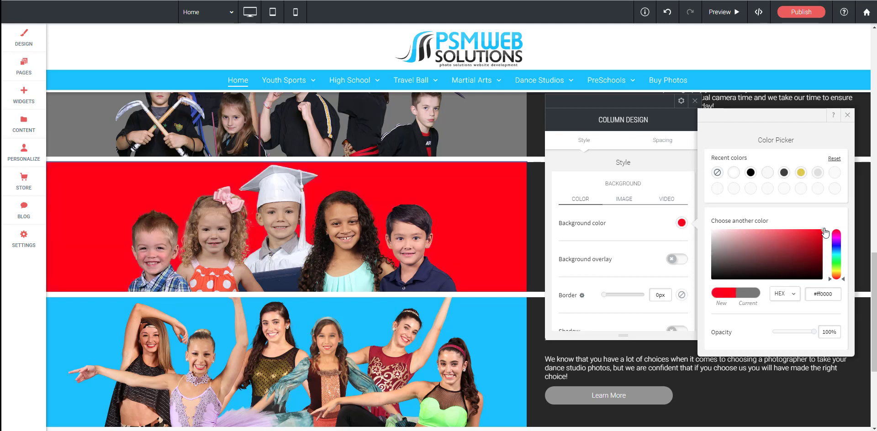
{"action": "left_click", "coordinate": [823, 255]}
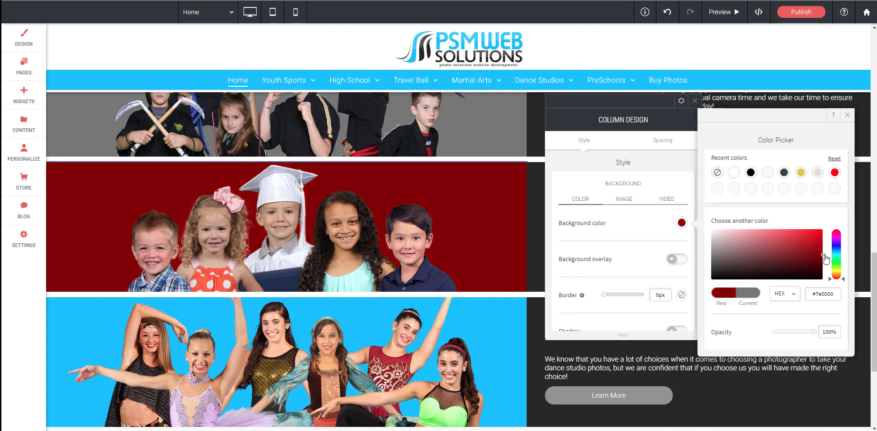
{"action": "left_click", "coordinate": [823, 251]}
Replace the PreSchool Photography column's background image by uploading the TravelBallHeader PNG file.
{"action": "left_click", "coordinate": [625, 203]}
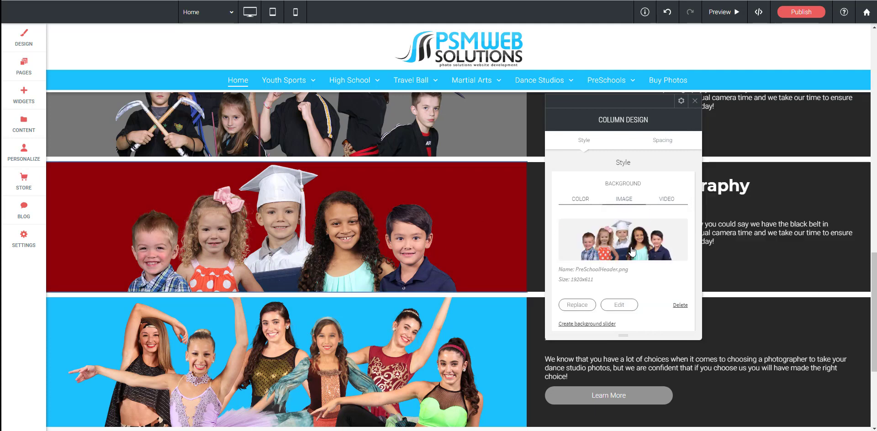
{"action": "left_click", "coordinate": [616, 247]}
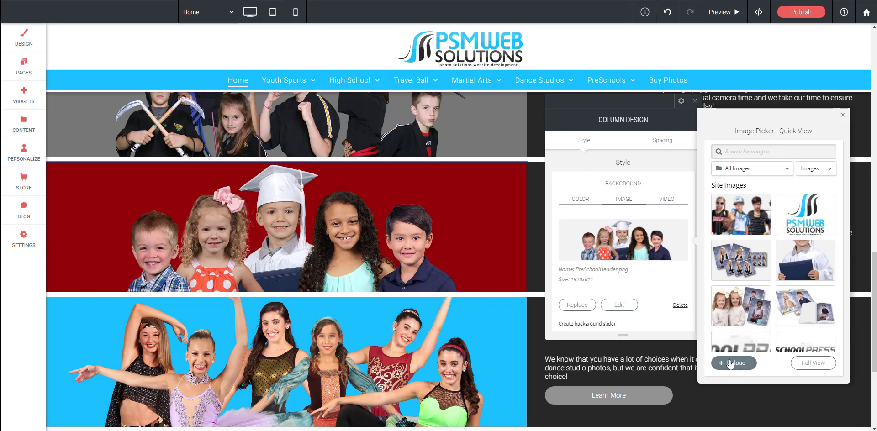
{"action": "scroll", "coordinate": [768, 274], "scroll_direction": "down", "scroll_amount": 5}
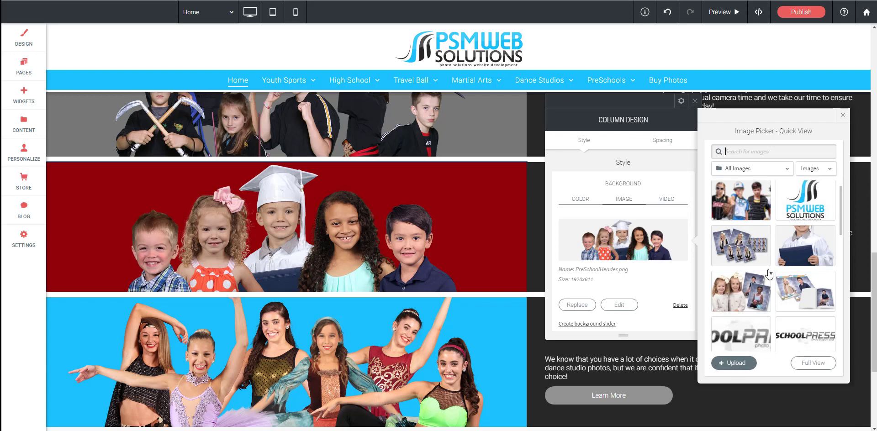
{"action": "scroll", "coordinate": [768, 274], "scroll_direction": "down", "scroll_amount": 6}
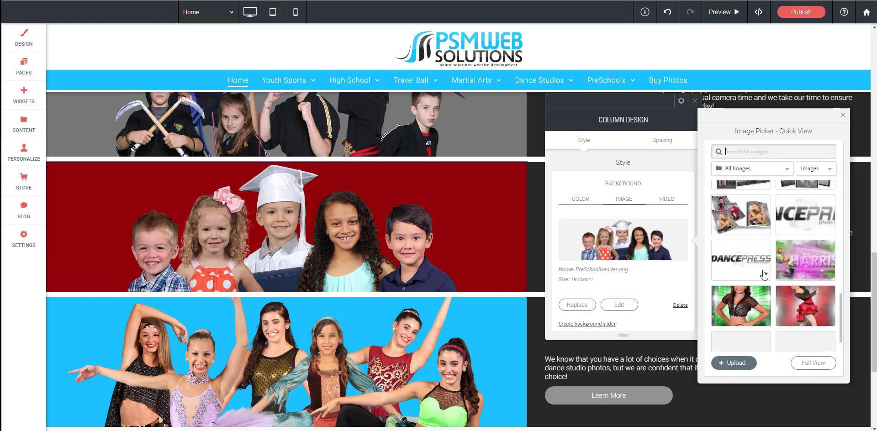
{"action": "scroll", "coordinate": [762, 273], "scroll_direction": "down", "scroll_amount": 5}
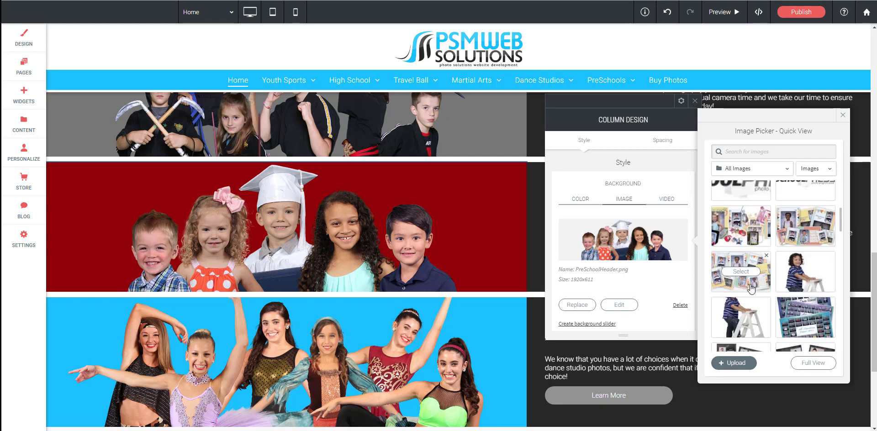
{"action": "left_click", "coordinate": [736, 363]}
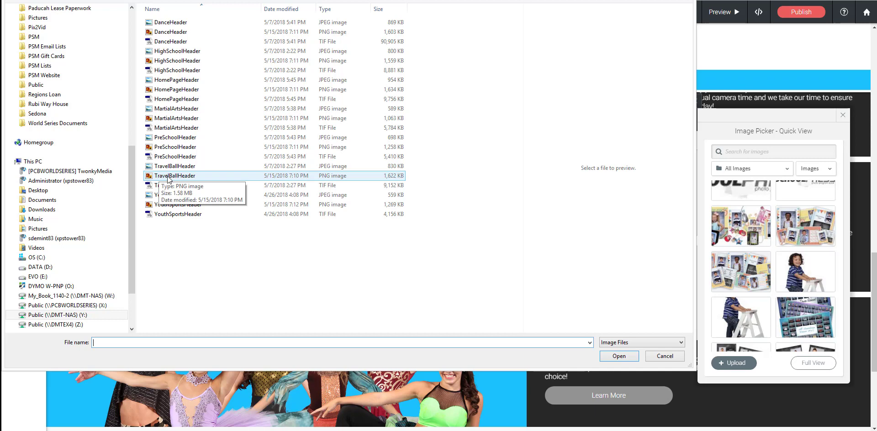
{"action": "double_click", "coordinate": [161, 176]}
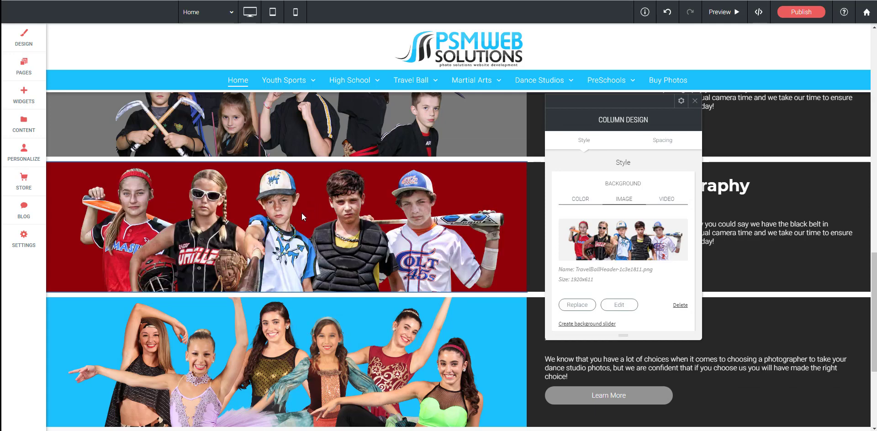
Display the column's background as Full image and check the PreSchool Photography row in the tablet view.
{"action": "scroll", "coordinate": [620, 270], "scroll_direction": "down", "scroll_amount": 2}
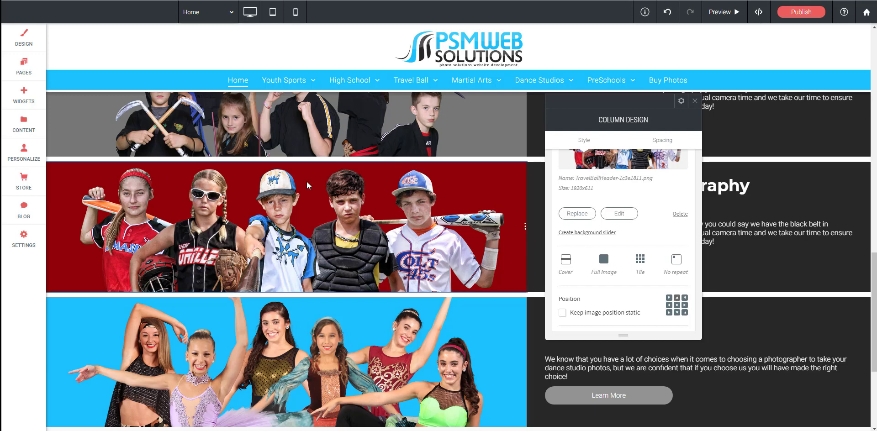
{"action": "left_click", "coordinate": [604, 261]}
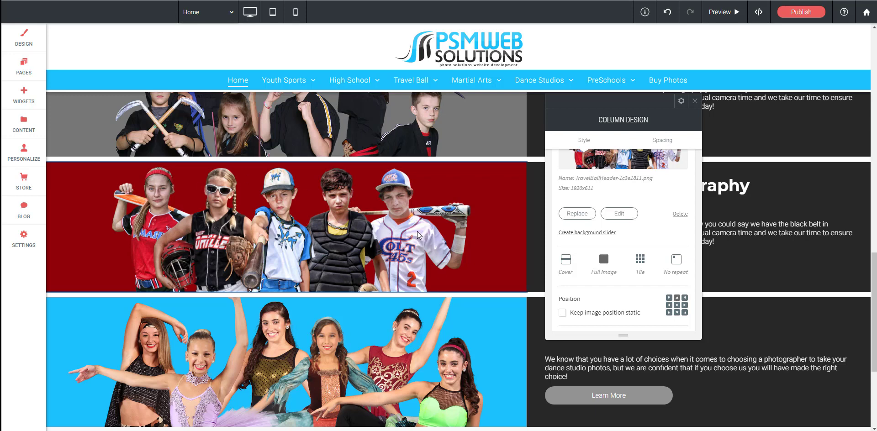
{"action": "left_click", "coordinate": [272, 16]}
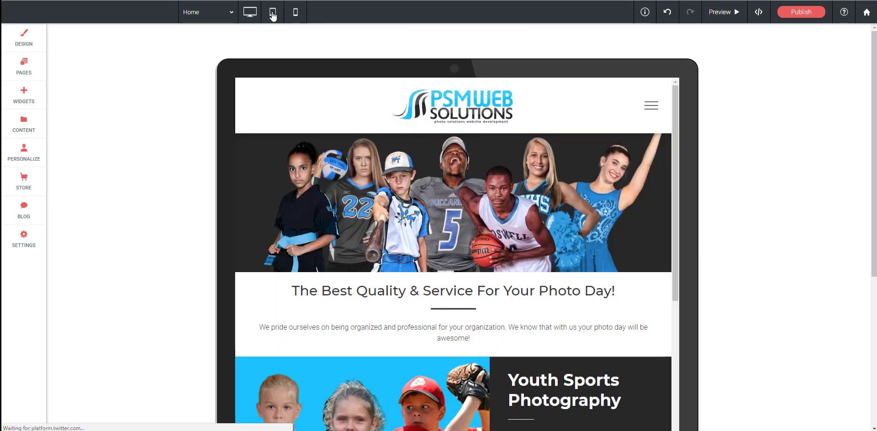
{"action": "scroll", "coordinate": [246, 221], "scroll_direction": "down", "scroll_amount": 8}
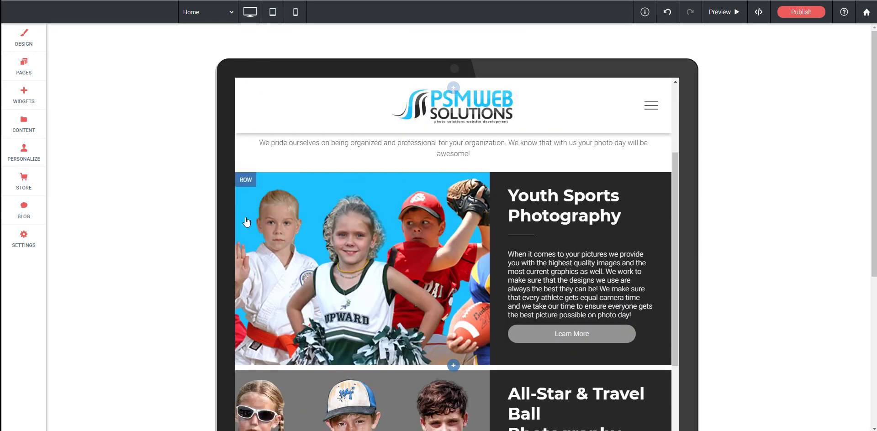
{"action": "scroll", "coordinate": [352, 245], "scroll_direction": "down", "scroll_amount": 5}
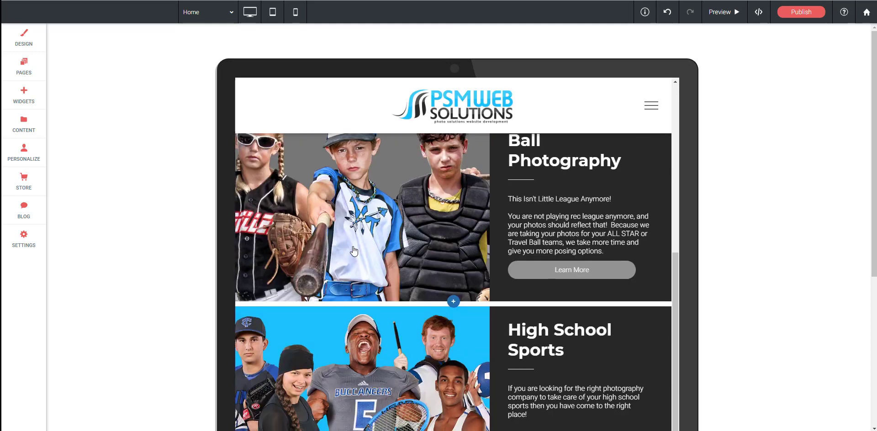
{"action": "scroll", "coordinate": [353, 249], "scroll_direction": "down", "scroll_amount": 8}
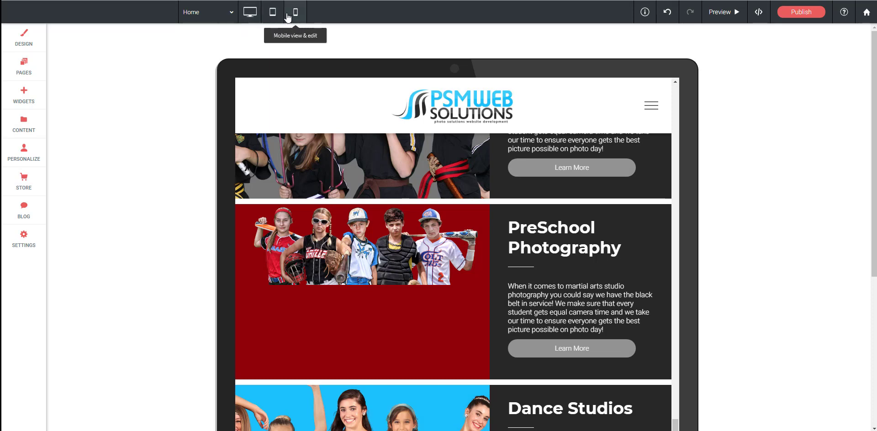
Return to the desktop view and set the PreSchool Photography column's background image to Cover.
{"action": "left_click", "coordinate": [251, 12]}
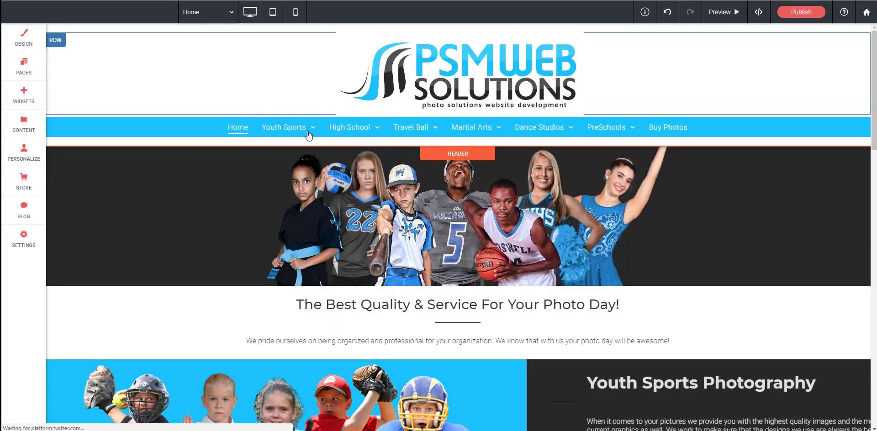
{"action": "scroll", "coordinate": [258, 191], "scroll_direction": "down", "scroll_amount": 10}
{"action": "scroll", "coordinate": [258, 191], "scroll_direction": "down", "scroll_amount": 5}
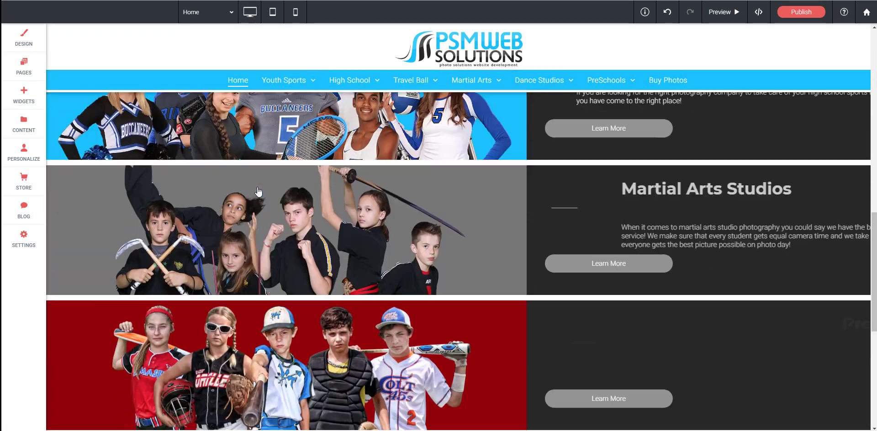
{"action": "left_click", "coordinate": [276, 298]}
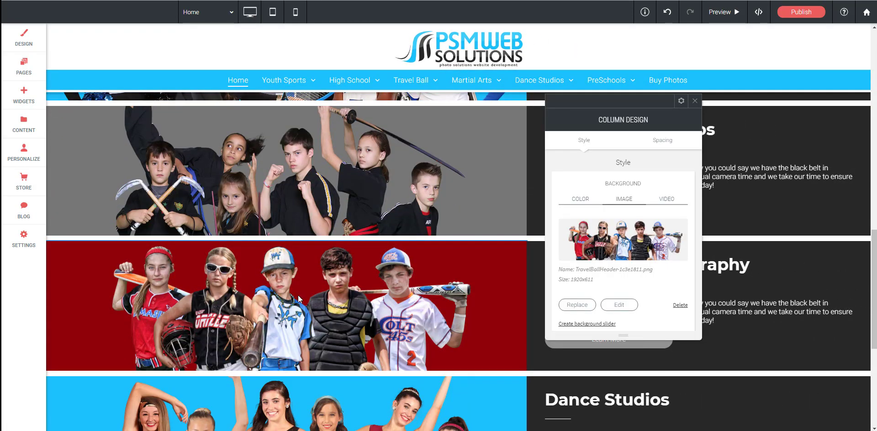
{"action": "scroll", "coordinate": [595, 280], "scroll_direction": "down", "scroll_amount": 3}
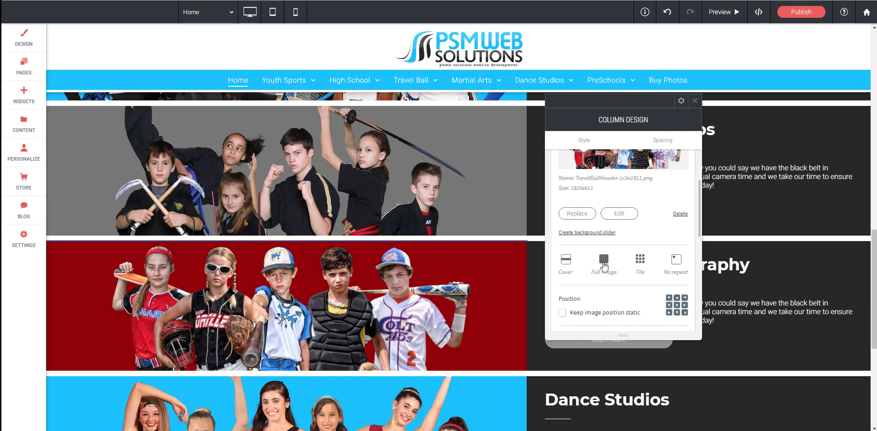
{"action": "left_click", "coordinate": [569, 262]}
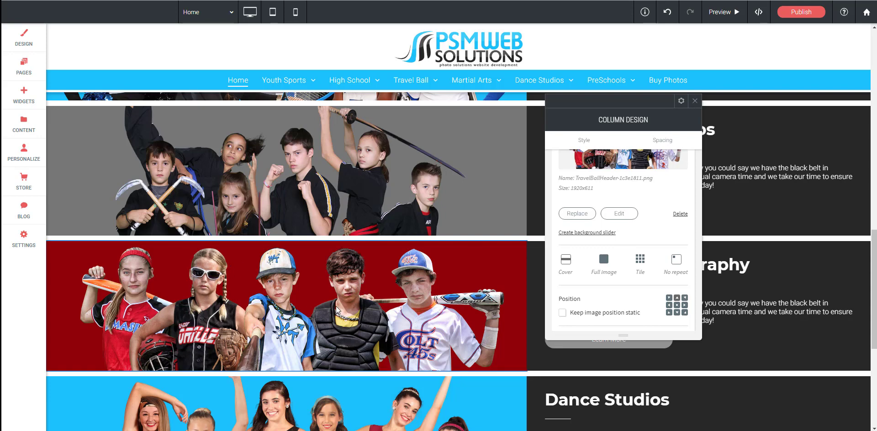
Crop the empty sides off the travel ball background image to 911 x 326, save it and close the column's design settings.
{"action": "left_click", "coordinate": [621, 214]}
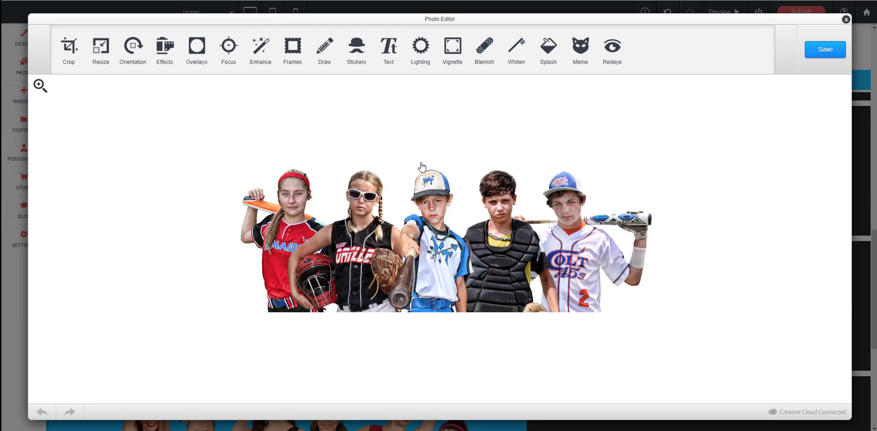
{"action": "left_click", "coordinate": [68, 50]}
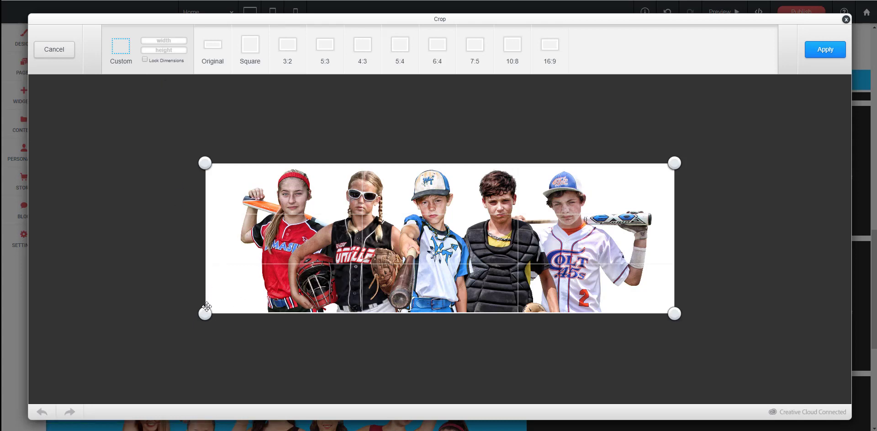
{"action": "left_click_drag", "start_coordinate": [205, 314], "coordinate": [235, 314]}
{"action": "left_click_drag", "start_coordinate": [672, 313], "coordinate": [653, 314]}
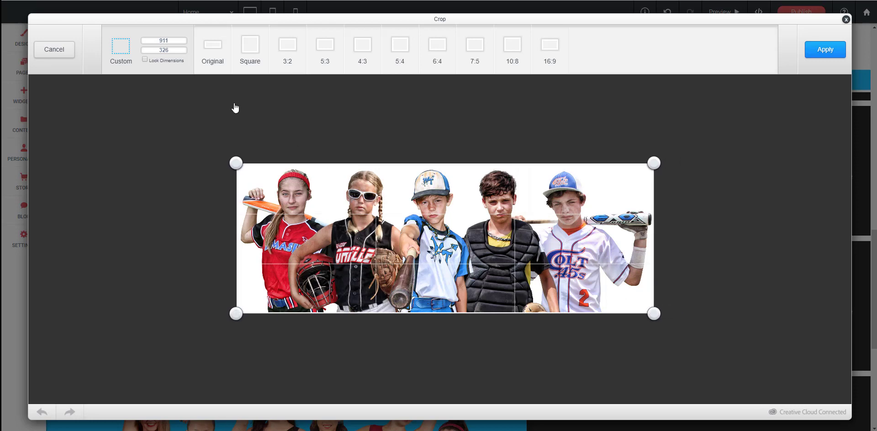
{"action": "left_click", "coordinate": [823, 47]}
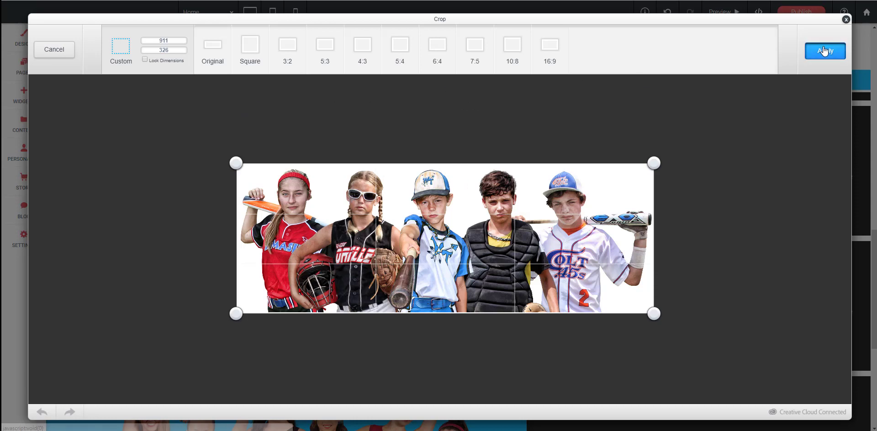
{"action": "left_click", "coordinate": [826, 54]}
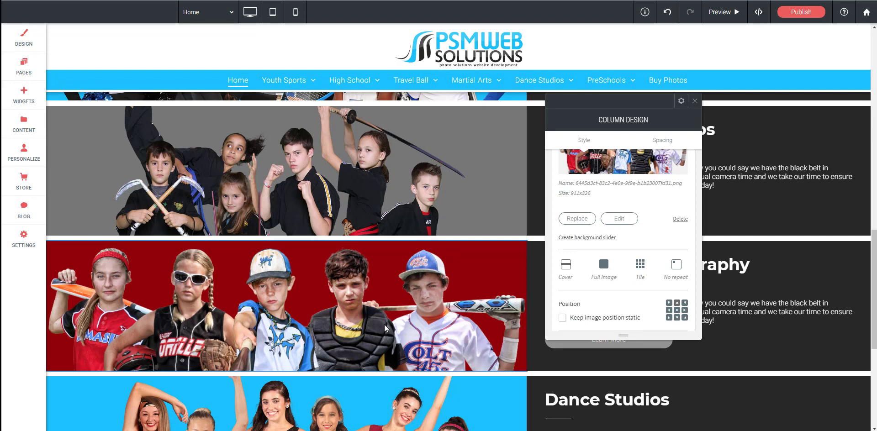
{"action": "left_click", "coordinate": [693, 101]}
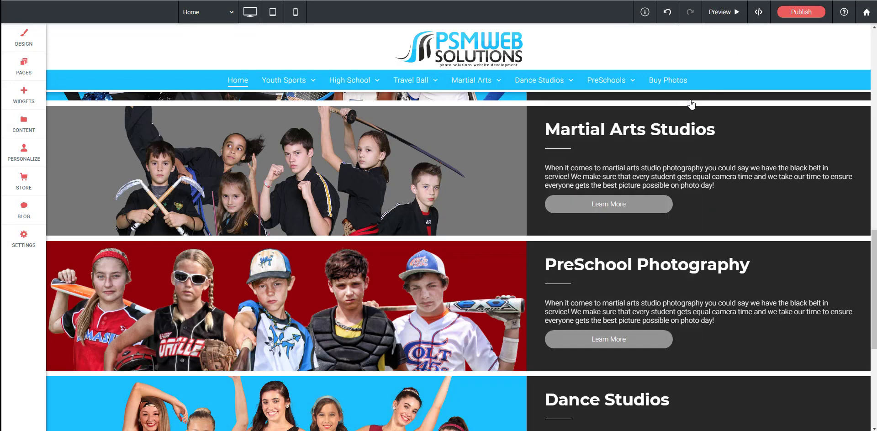
Undo the crop of the travel ball background image in the PreSchool Photography row.
{"action": "left_click", "coordinate": [664, 14]}
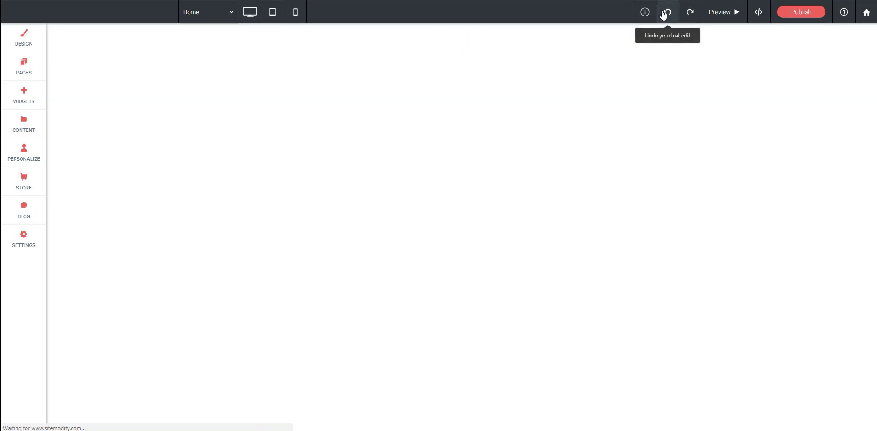
{"action": "scroll", "coordinate": [463, 209], "scroll_direction": "down", "scroll_amount": 10}
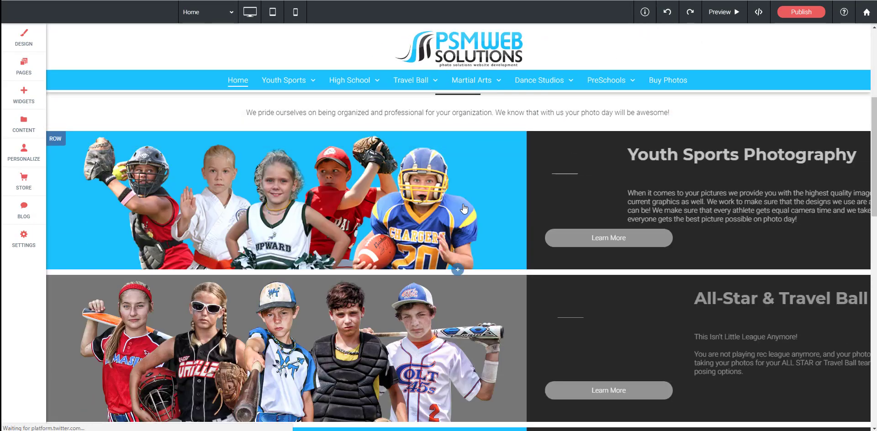
{"action": "scroll", "coordinate": [464, 209], "scroll_direction": "down", "scroll_amount": 1}
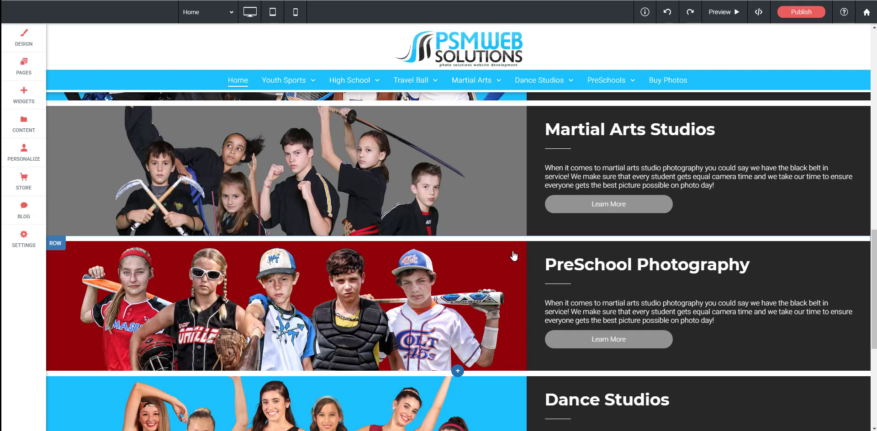
Keep undoing the PreSchool Photography column's background edits until the original image of preschool children on gray is restored.
{"action": "left_click", "coordinate": [670, 13]}
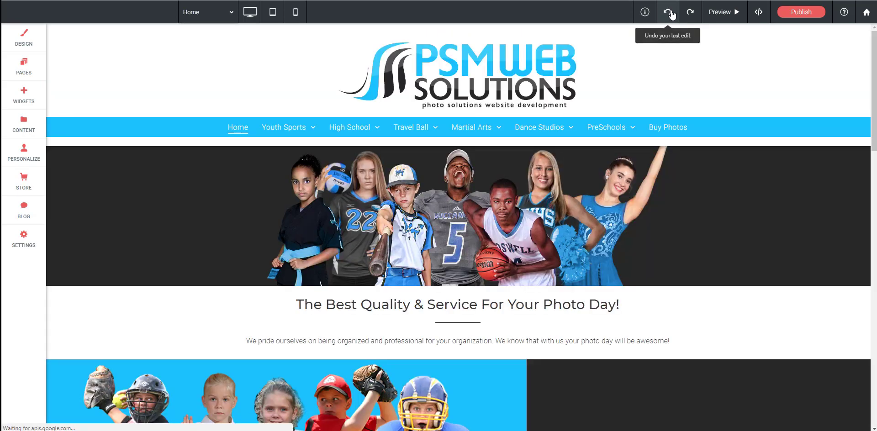
{"action": "scroll", "coordinate": [603, 139], "scroll_direction": "down", "scroll_amount": 10}
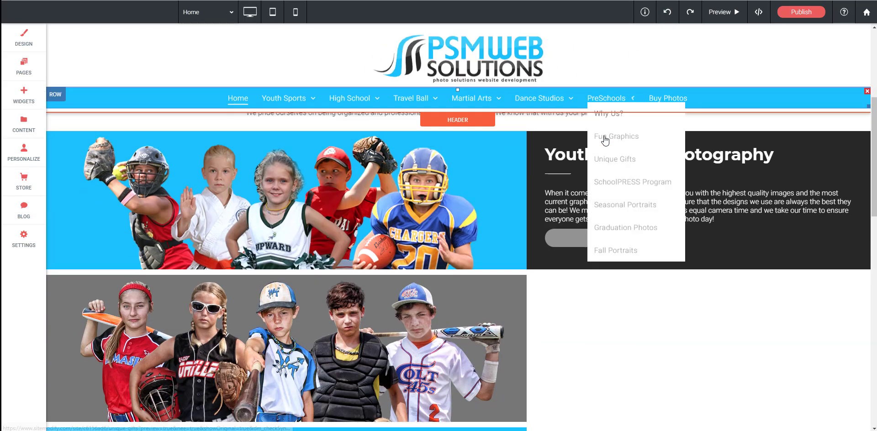
{"action": "scroll", "coordinate": [457, 160], "scroll_direction": "down", "scroll_amount": 3}
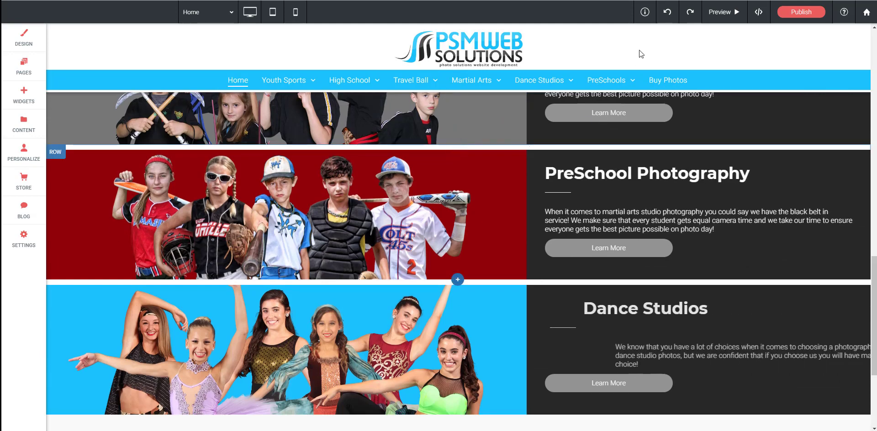
{"action": "left_click", "coordinate": [665, 14]}
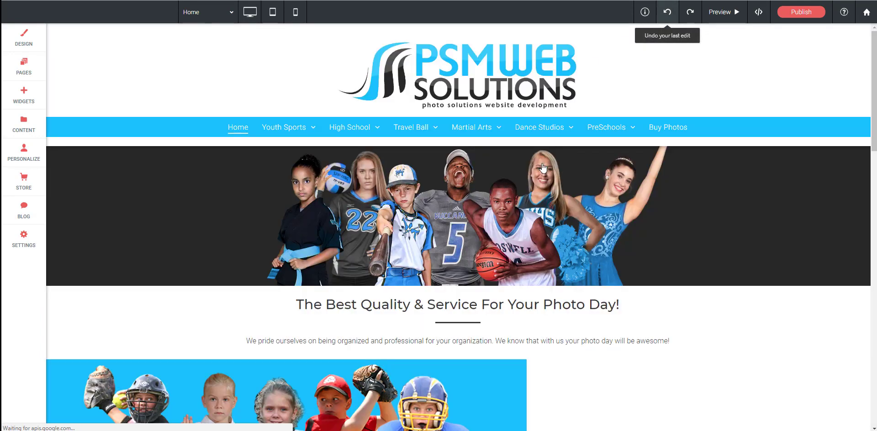
{"action": "scroll", "coordinate": [536, 191], "scroll_direction": "down", "scroll_amount": 5}
{"action": "scroll", "coordinate": [535, 191], "scroll_direction": "down", "scroll_amount": 8}
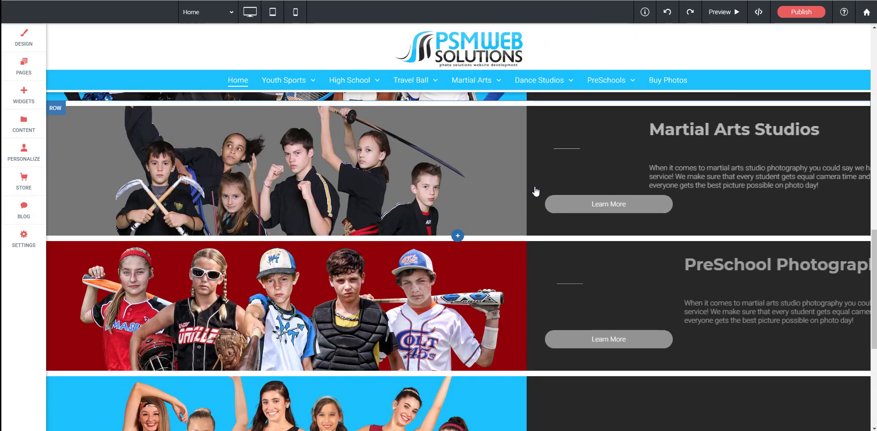
{"action": "left_click", "coordinate": [666, 14]}
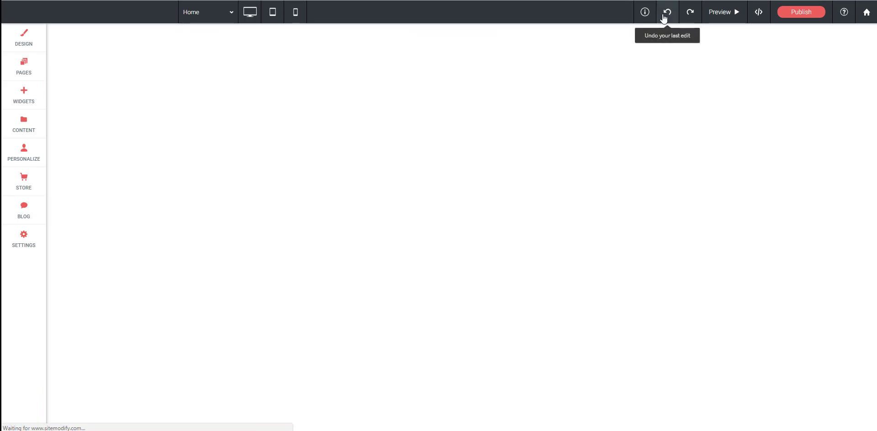
{"action": "scroll", "coordinate": [565, 281], "scroll_direction": "down", "scroll_amount": 12}
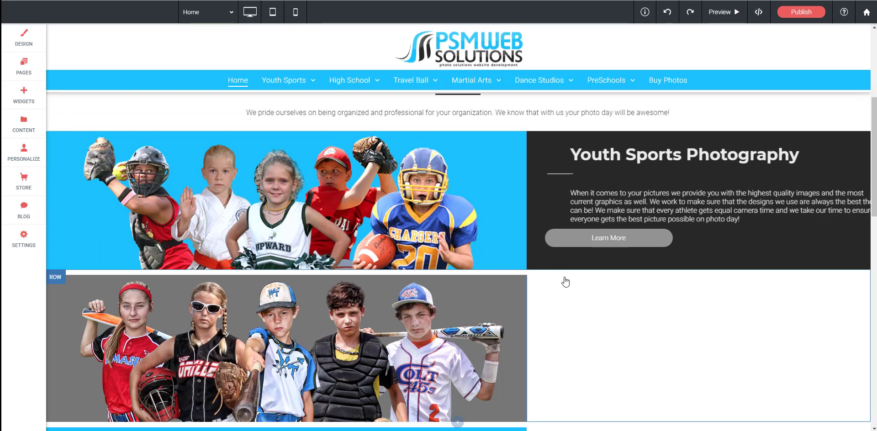
{"action": "scroll", "coordinate": [565, 281], "scroll_direction": "down", "scroll_amount": 2}
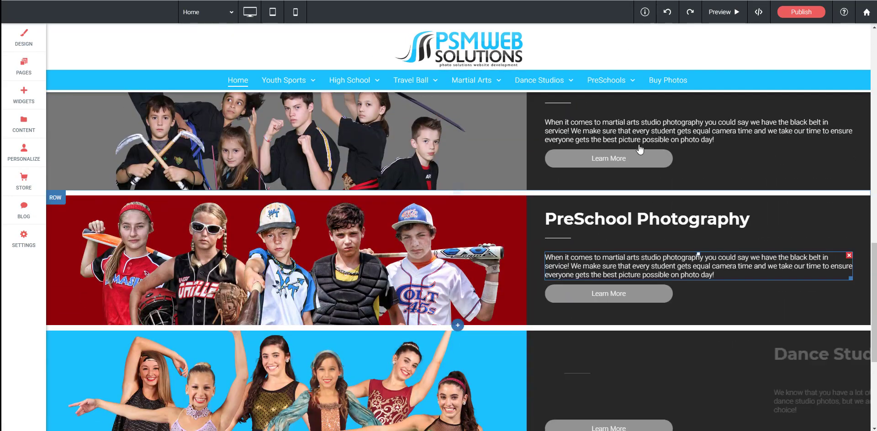
{"action": "left_click", "coordinate": [667, 14]}
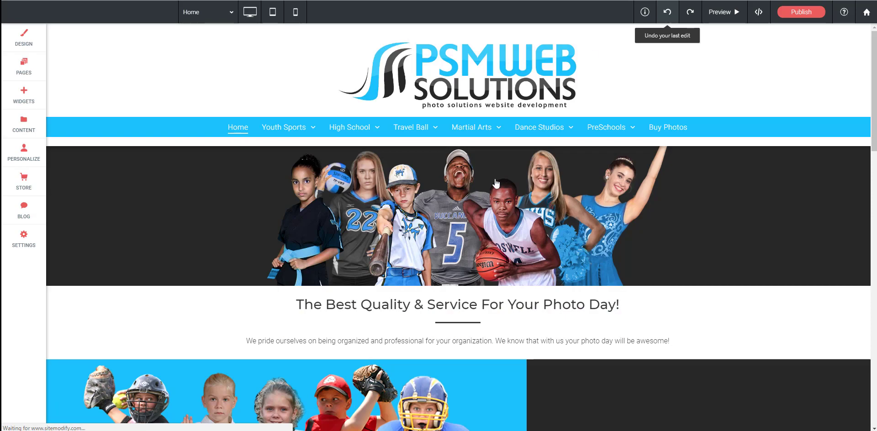
{"action": "scroll", "coordinate": [459, 289], "scroll_direction": "down", "scroll_amount": 5}
{"action": "scroll", "coordinate": [459, 288], "scroll_direction": "down", "scroll_amount": 12}
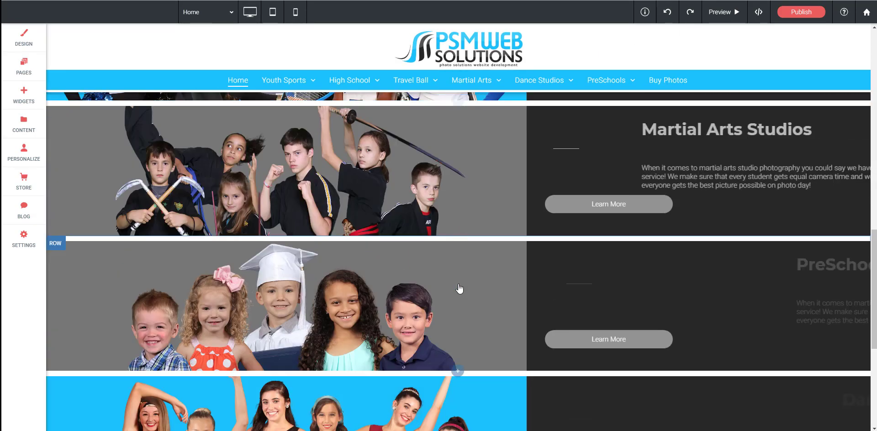
{"action": "scroll", "coordinate": [459, 288], "scroll_direction": "up", "scroll_amount": 2}
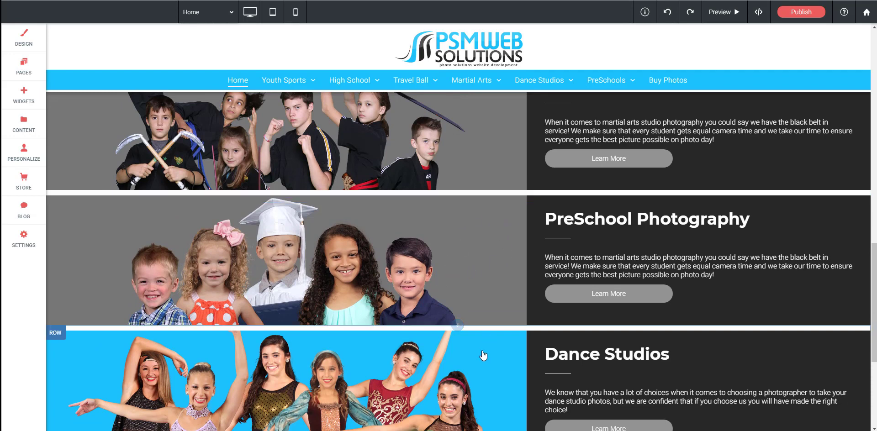
Undo the row move that placed the PreSchool Photography row above the Dance Studios row.
{"action": "left_click", "coordinate": [667, 15]}
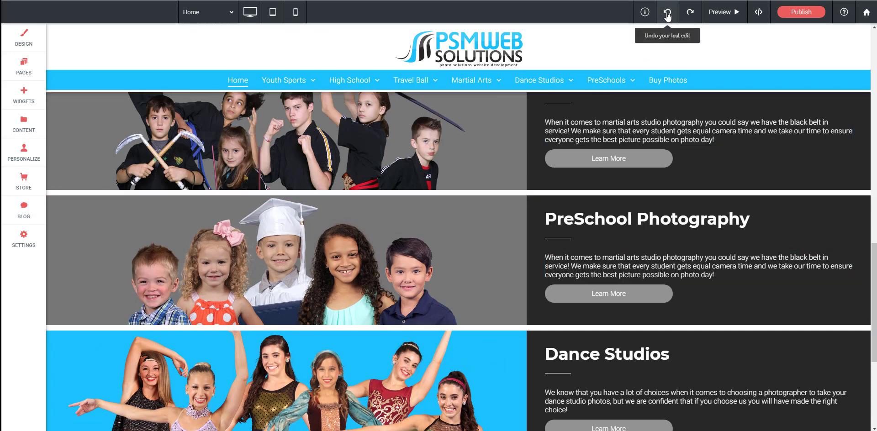
{"action": "scroll", "coordinate": [460, 249], "scroll_direction": "down", "scroll_amount": 20}
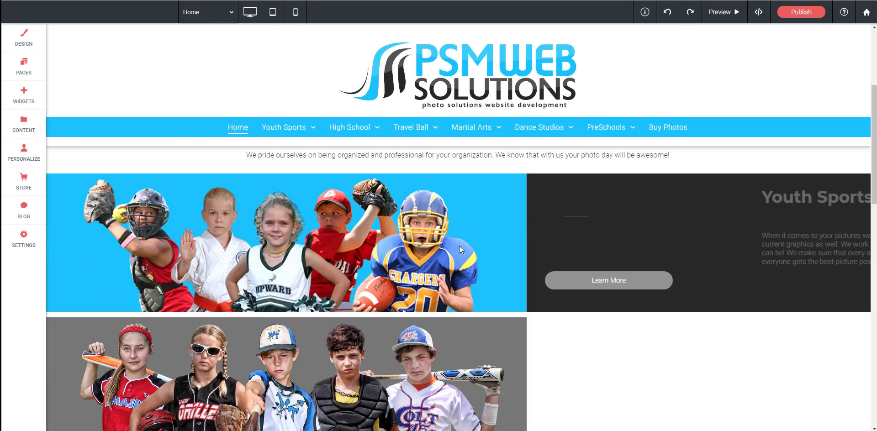
{"action": "scroll", "coordinate": [460, 249], "scroll_direction": "down", "scroll_amount": 3}
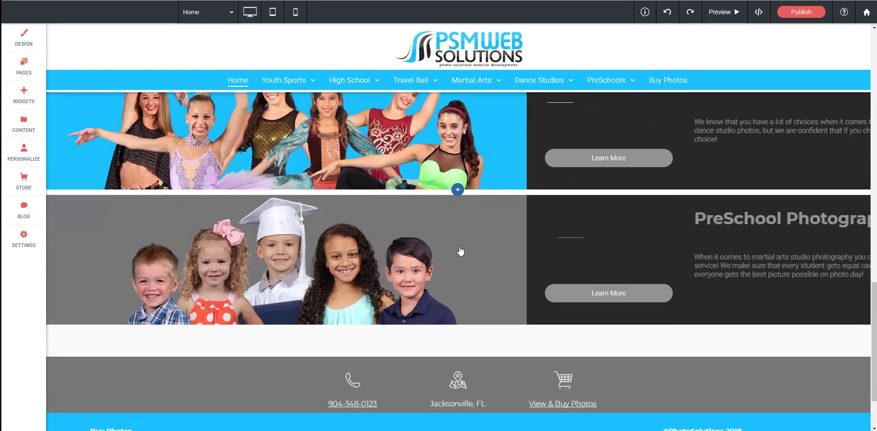
{"action": "scroll", "coordinate": [460, 249], "scroll_direction": "up", "scroll_amount": 1}
{"action": "scroll", "coordinate": [460, 250], "scroll_direction": "up", "scroll_amount": 2}
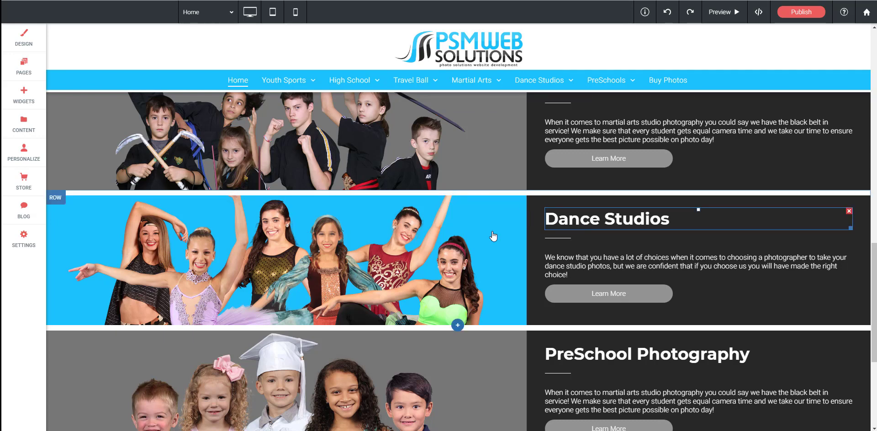
Open the Dance Studios heading for text editing, select its words to view the formatting options, and close the editor without changing anything.
{"action": "left_click", "coordinate": [563, 224]}
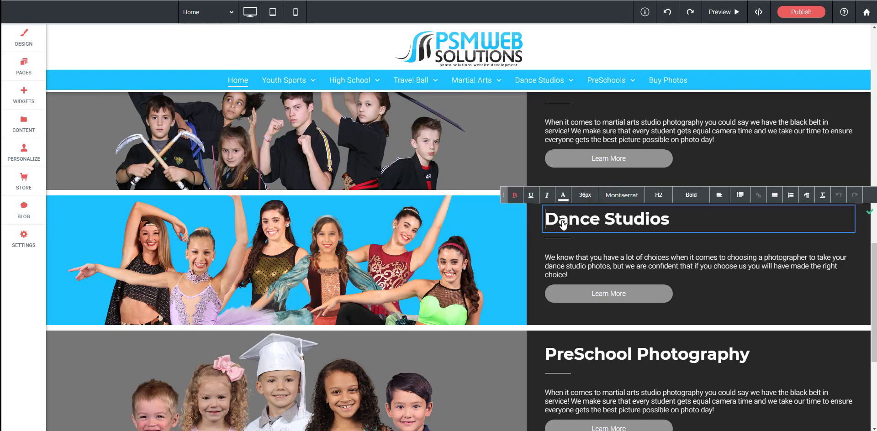
{"action": "left_click_drag", "start_coordinate": [558, 220], "coordinate": [685, 217]}
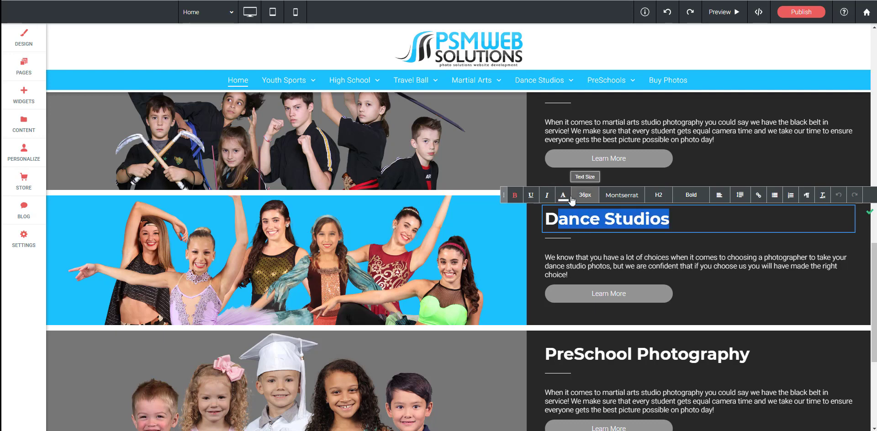
{"action": "left_click", "coordinate": [732, 214]}
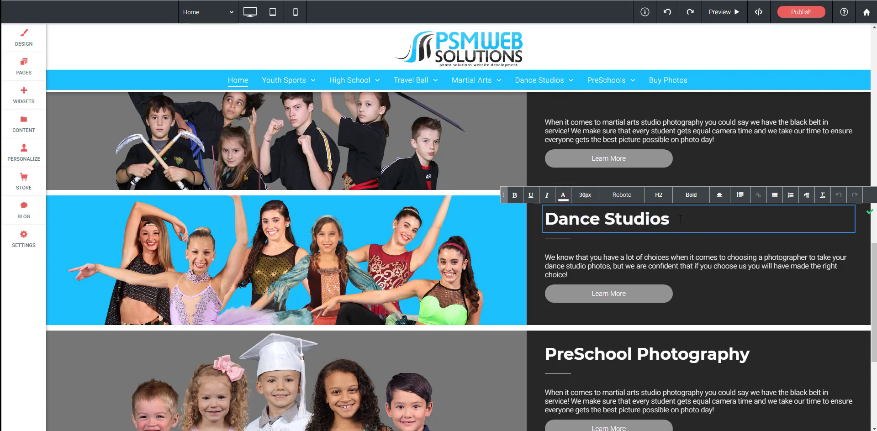
{"action": "left_click_drag", "start_coordinate": [680, 219], "coordinate": [605, 219]}
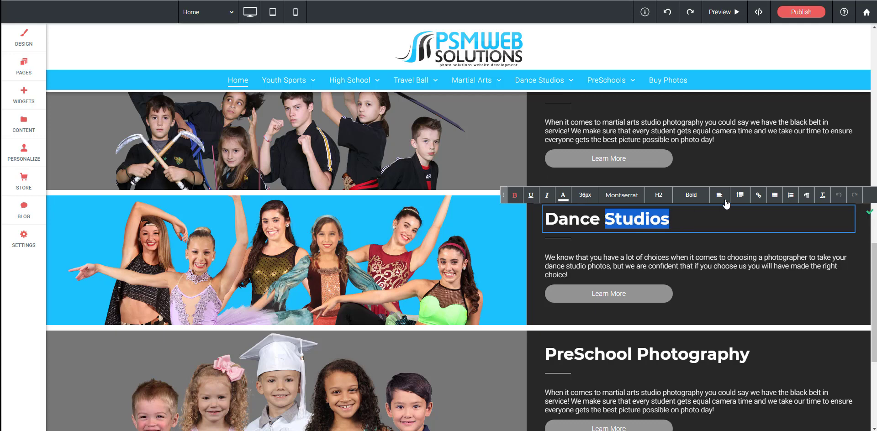
{"action": "left_click", "coordinate": [725, 218]}
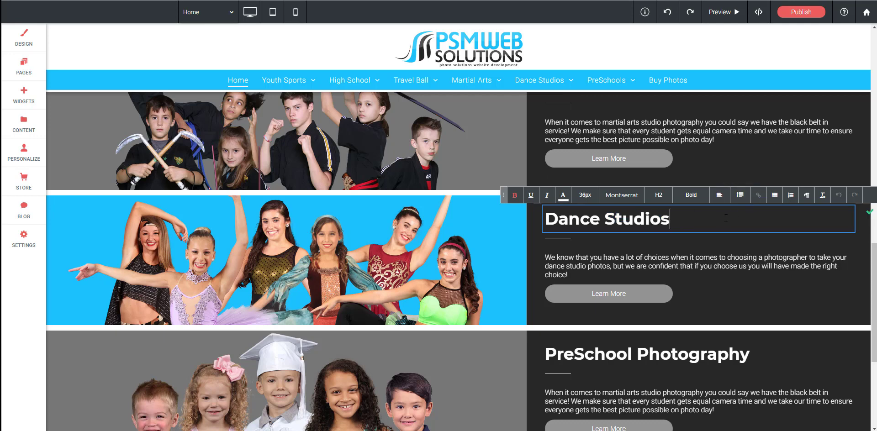
{"action": "left_click", "coordinate": [869, 212]}
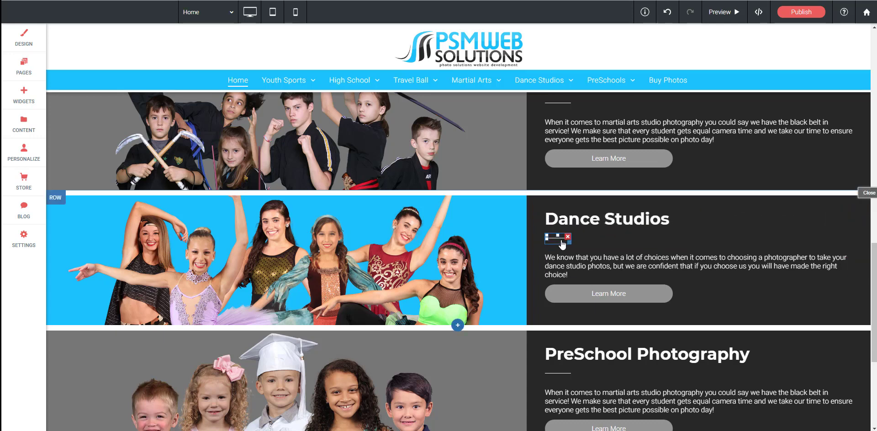
Try placing a Photo Gallery widget beside the text in the PreSchool Photography row, close the widget list and check the row.
{"action": "scroll", "coordinate": [401, 252], "scroll_direction": "down", "scroll_amount": 3}
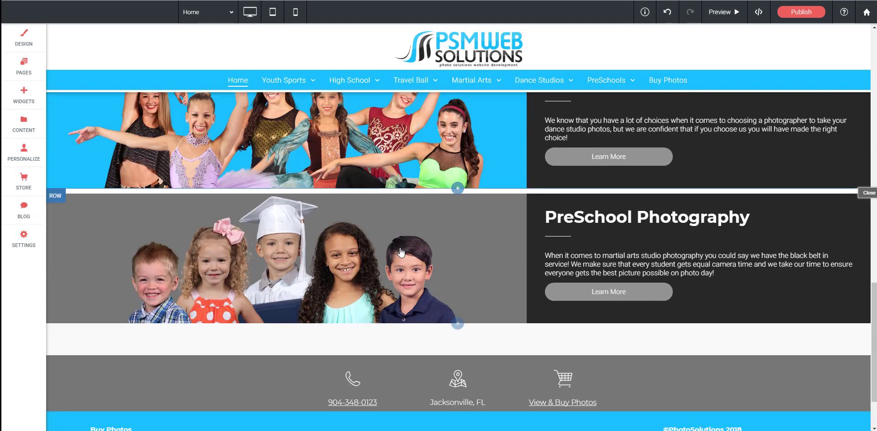
{"action": "left_click", "coordinate": [24, 98]}
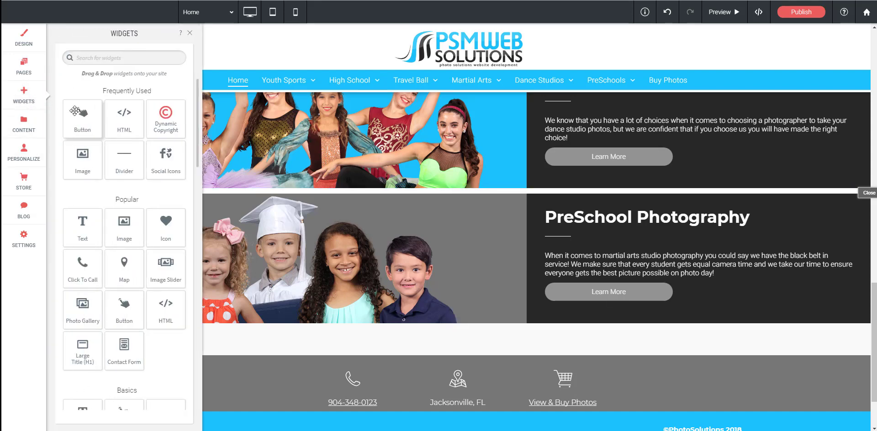
{"action": "scroll", "coordinate": [80, 111], "scroll_direction": "down", "scroll_amount": 3}
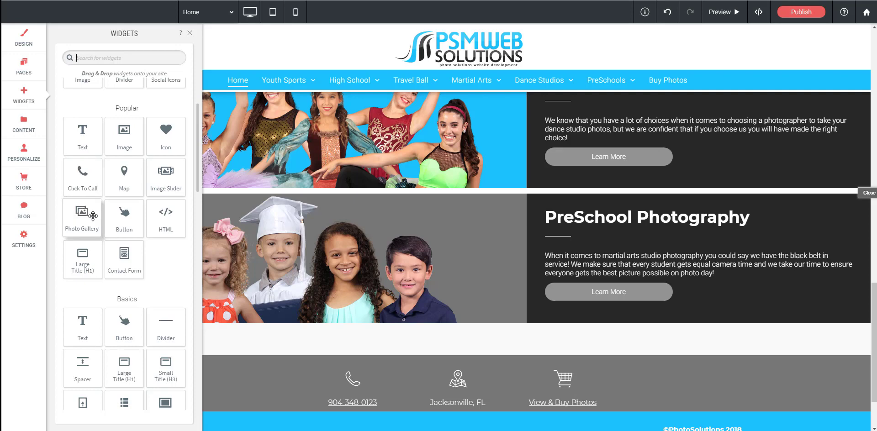
{"action": "left_click_drag", "start_coordinate": [82, 213], "coordinate": [11, 304]}
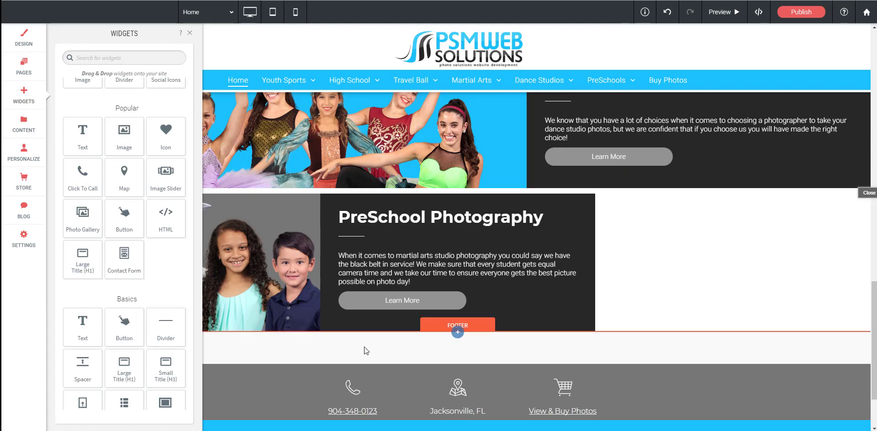
{"action": "scroll", "coordinate": [374, 55], "scroll_direction": "up", "scroll_amount": 19}
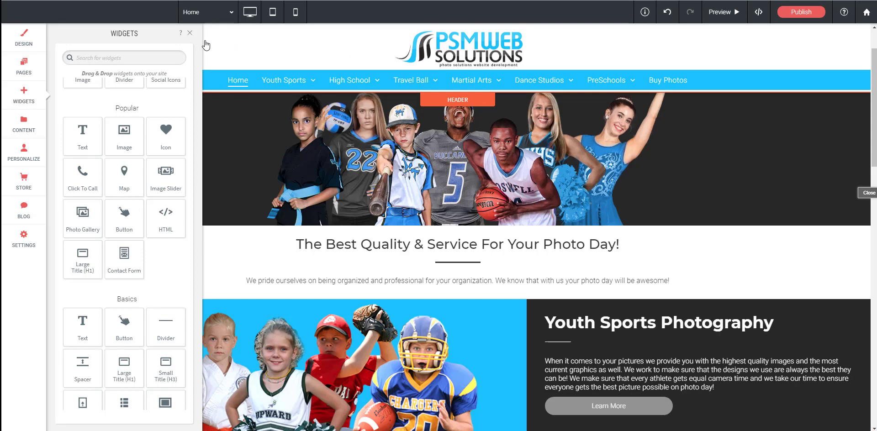
{"action": "left_click", "coordinate": [190, 33]}
{"action": "scroll", "coordinate": [423, 229], "scroll_direction": "down", "scroll_amount": 18}
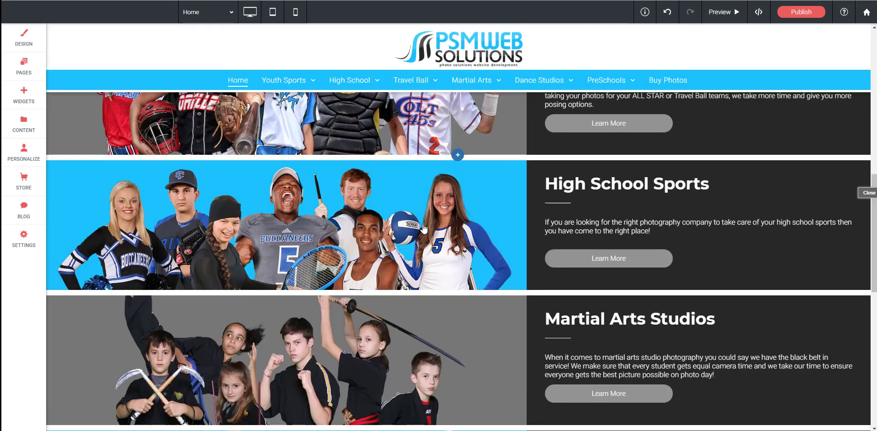
{"action": "scroll", "coordinate": [424, 229], "scroll_direction": "up", "scroll_amount": 2}
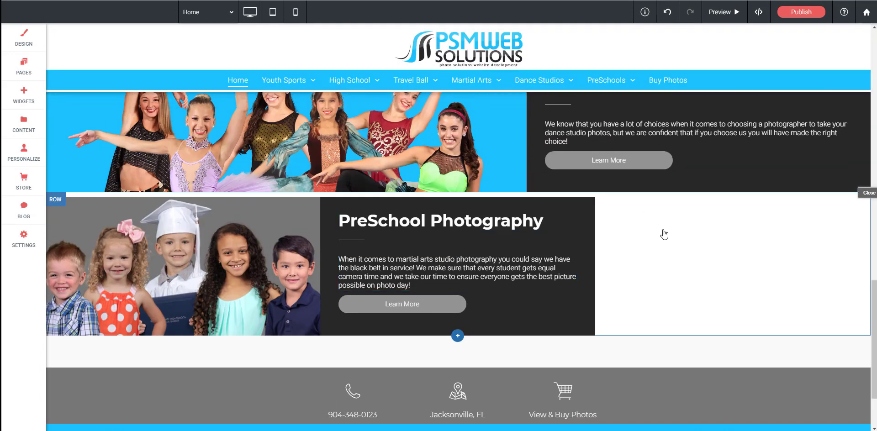
Undo the widget placement in the PreSchool Photography row.
{"action": "left_click", "coordinate": [672, 14]}
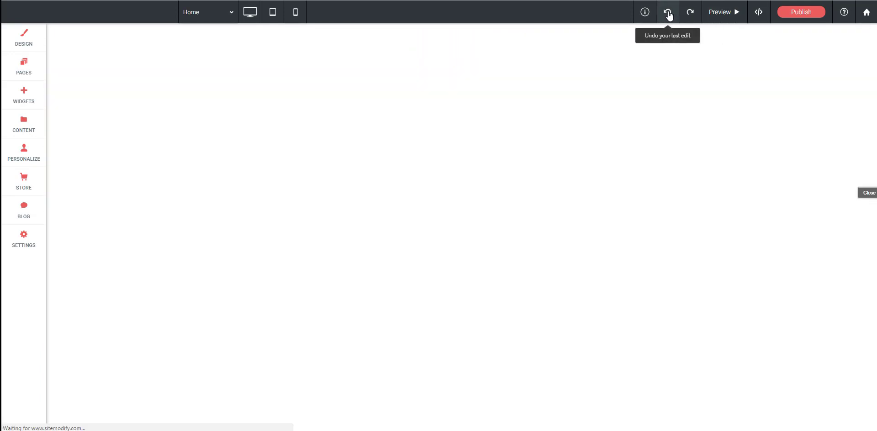
{"action": "scroll", "coordinate": [531, 242], "scroll_direction": "down", "scroll_amount": 18}
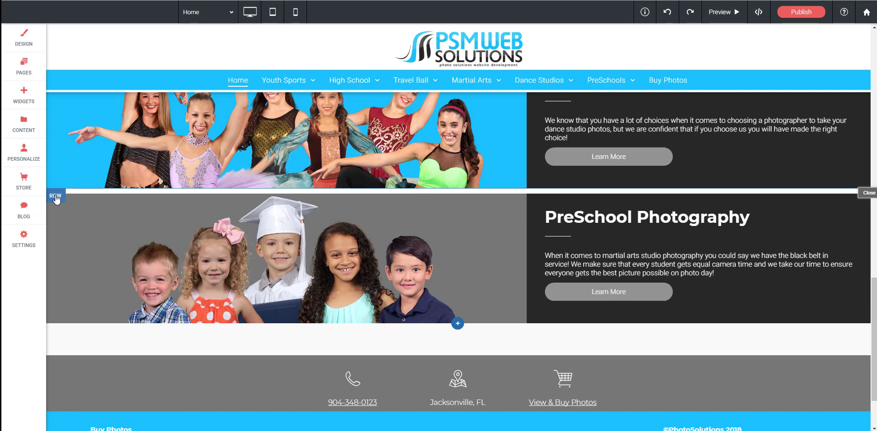
Add a new empty row between the Dance Studios and PreSchool Photography rows.
{"action": "left_click", "coordinate": [56, 198]}
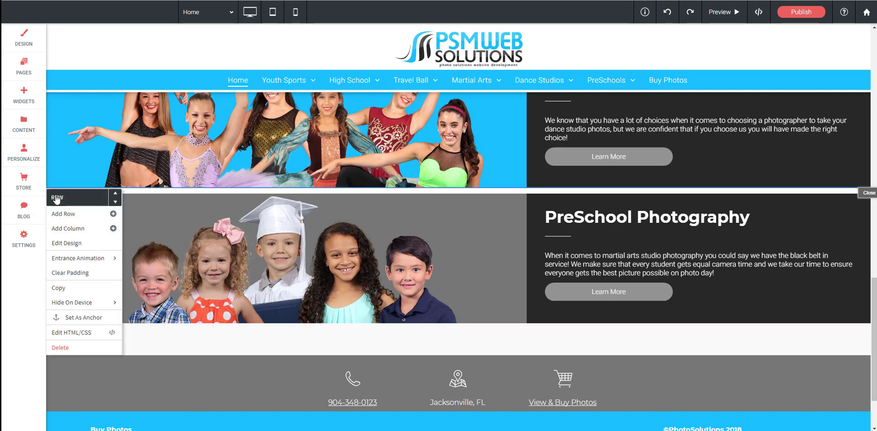
{"action": "left_click", "coordinate": [78, 217]}
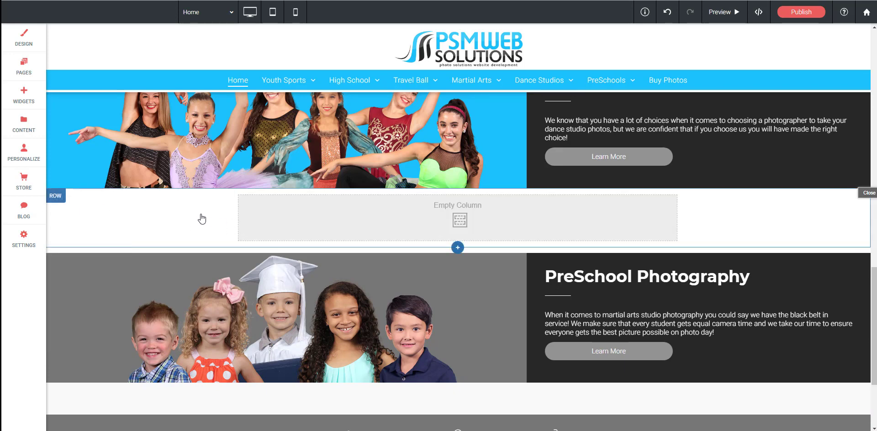
Move the empty row down so it sits below the PreSchool Photography row.
{"action": "left_click", "coordinate": [55, 200]}
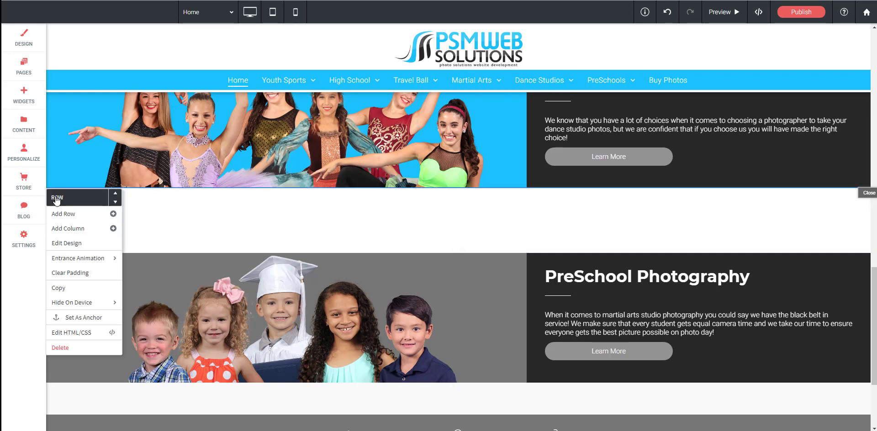
{"action": "left_click", "coordinate": [115, 204]}
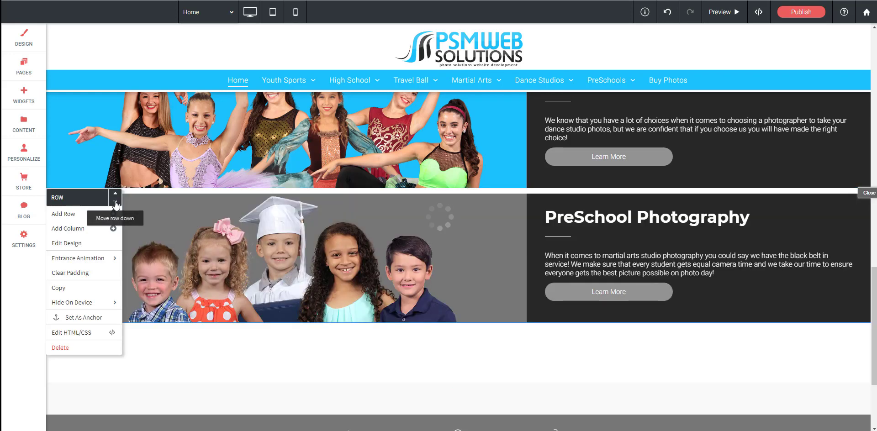
{"action": "left_click", "coordinate": [207, 344]}
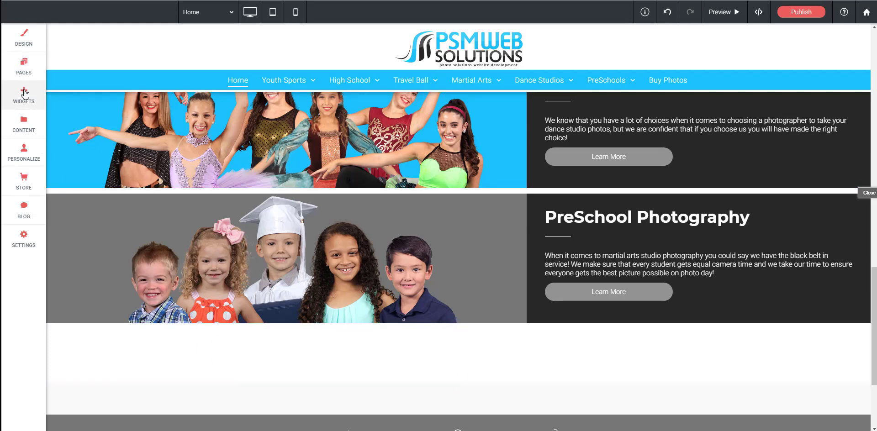
Add a Photo Gallery widget to the empty row below PreSchool Photography and position its content dialog beside the gallery.
{"action": "left_click", "coordinate": [24, 94]}
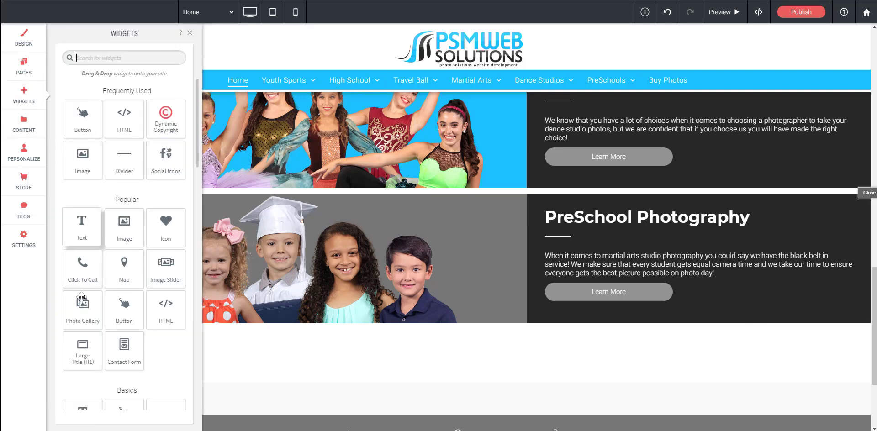
{"action": "left_click_drag", "start_coordinate": [133, 318], "coordinate": [446, 355]}
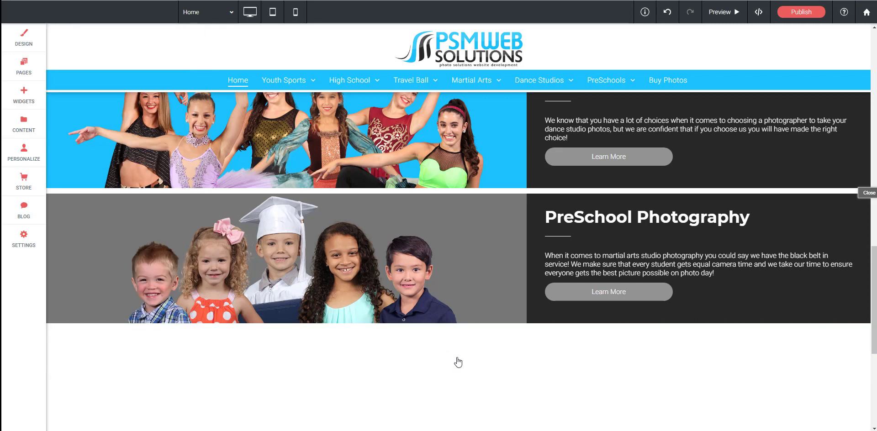
{"action": "scroll", "coordinate": [443, 365], "scroll_direction": "down", "scroll_amount": 2}
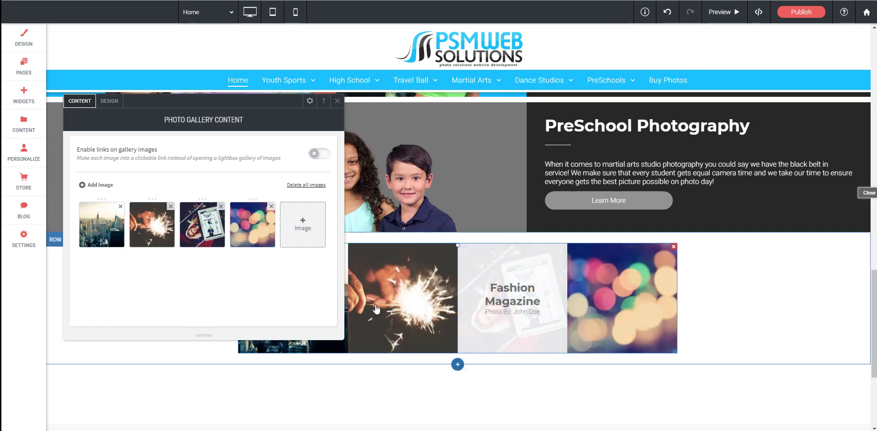
{"action": "left_click_drag", "start_coordinate": [230, 94], "coordinate": [213, 31]}
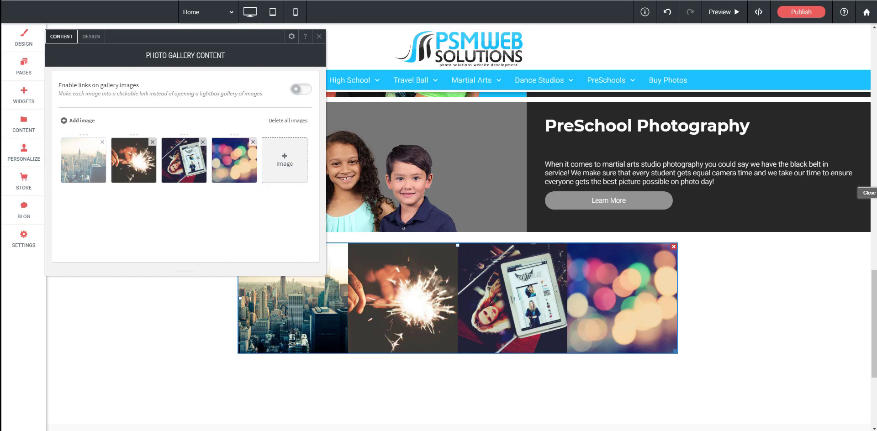
{"action": "left_click_drag", "start_coordinate": [192, 54], "coordinate": [210, 119]}
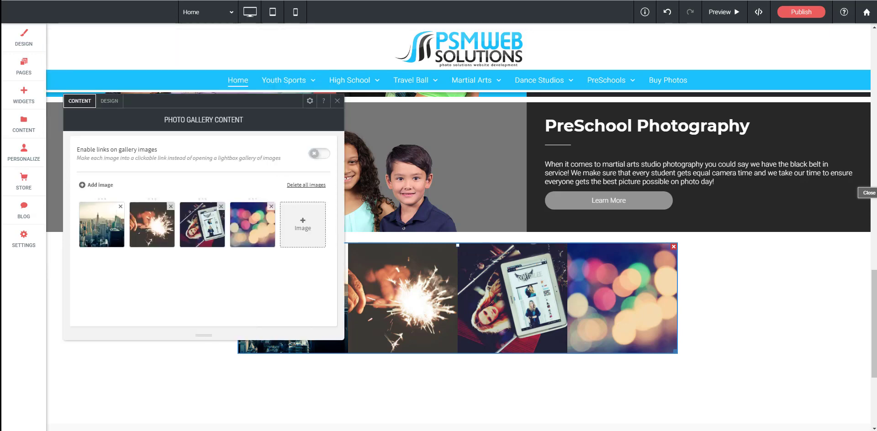
Replace the gallery's City skyline image with the Stage Series V2 Powder Grunge dancer photo from the site images.
{"action": "left_click", "coordinate": [110, 225]}
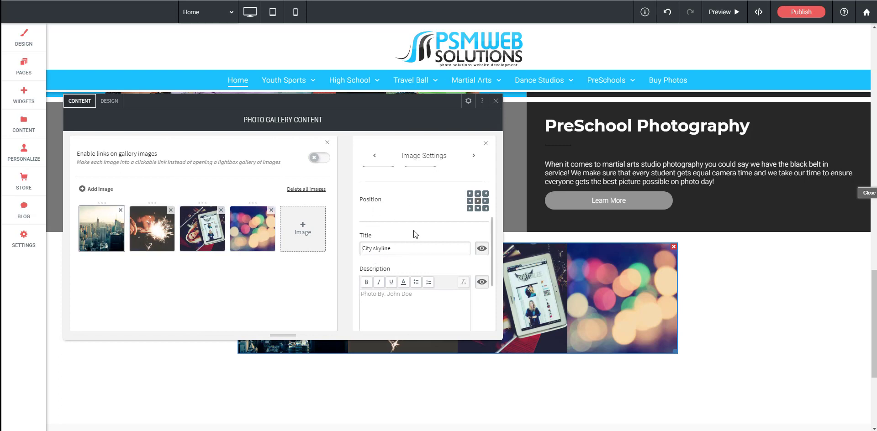
{"action": "scroll", "coordinate": [413, 229], "scroll_direction": "up", "scroll_amount": 2}
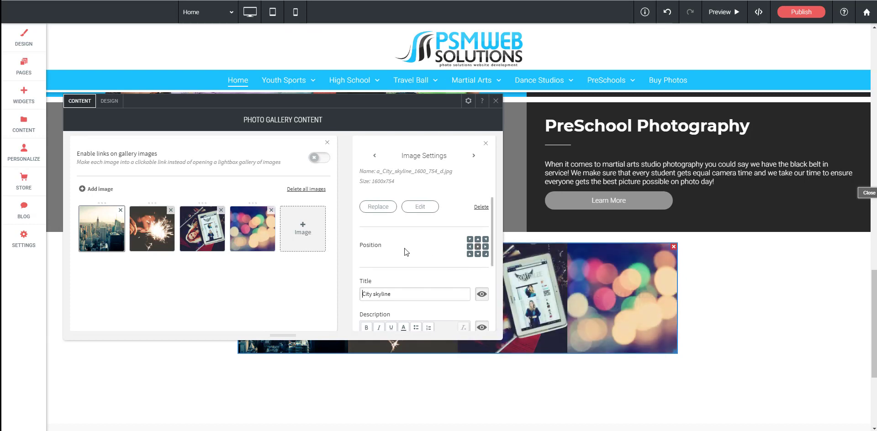
{"action": "scroll", "coordinate": [416, 245], "scroll_direction": "up", "scroll_amount": 3}
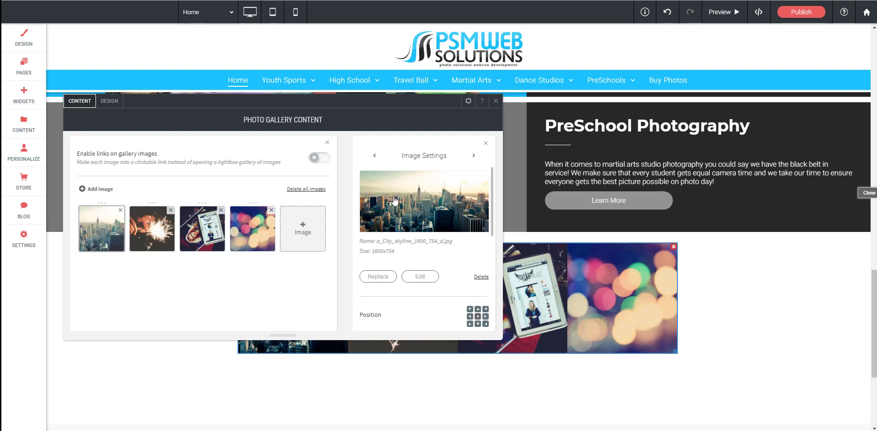
{"action": "left_click", "coordinate": [415, 203]}
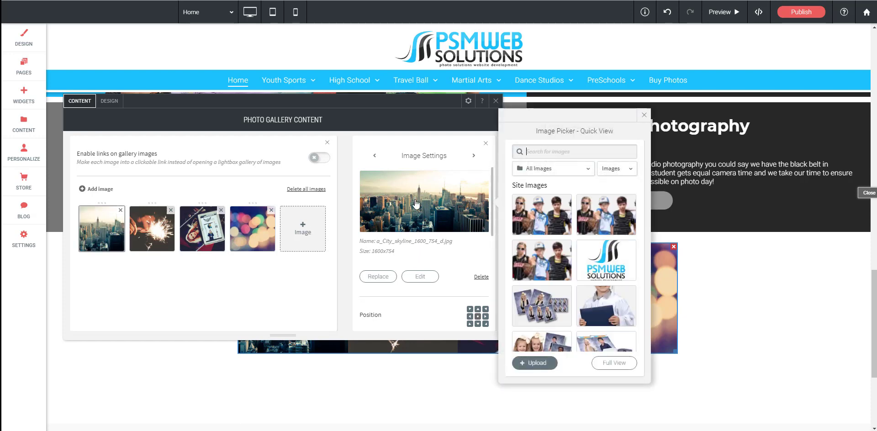
{"action": "scroll", "coordinate": [566, 260], "scroll_direction": "down", "scroll_amount": 5}
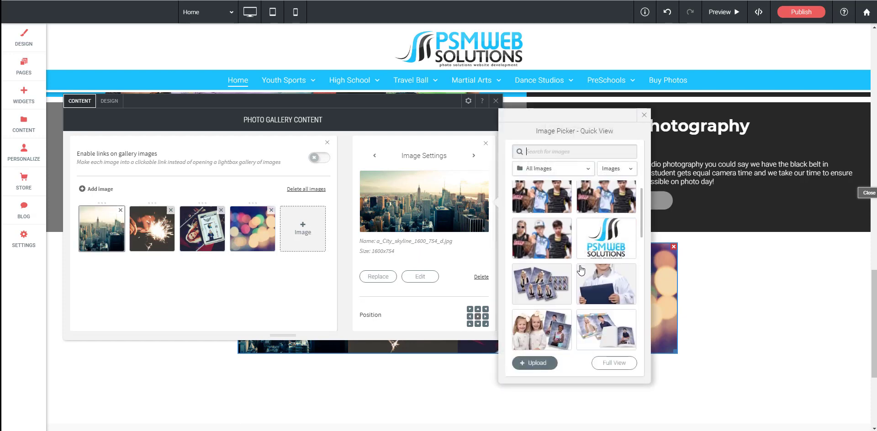
{"action": "scroll", "coordinate": [576, 270], "scroll_direction": "down", "scroll_amount": 5}
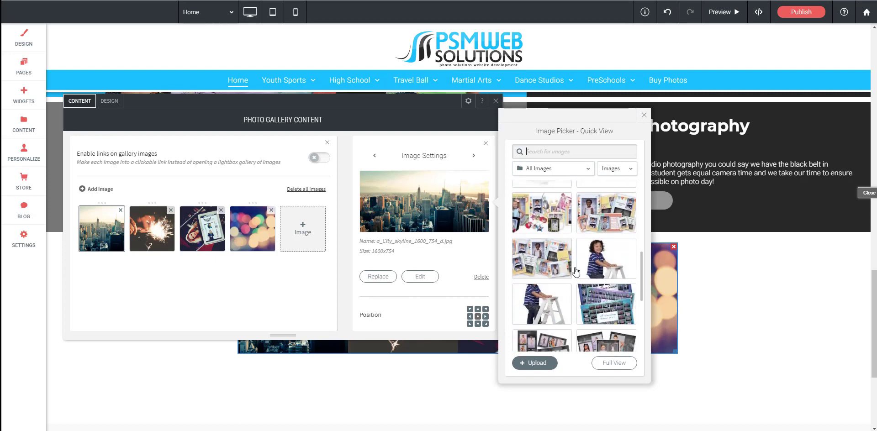
{"action": "scroll", "coordinate": [574, 271], "scroll_direction": "down", "scroll_amount": 5}
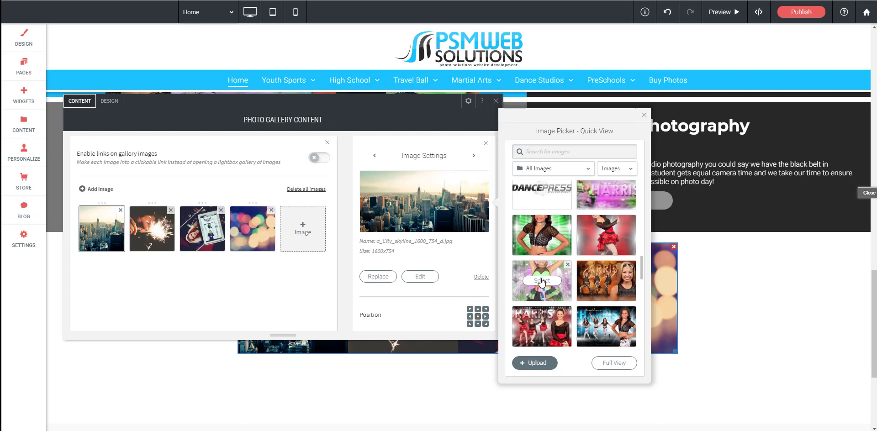
{"action": "left_click", "coordinate": [541, 279]}
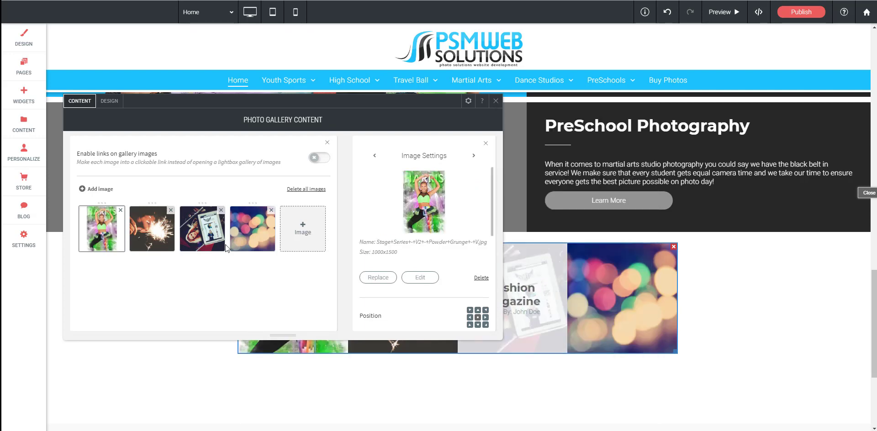
Replace the gallery's Birthday Sparks image with the red Stage Series V2 Lights Up dancer photo.
{"action": "left_click", "coordinate": [155, 235]}
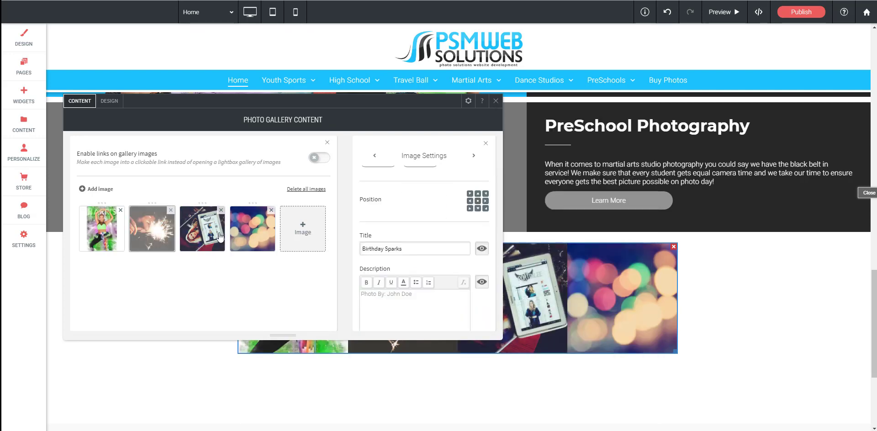
{"action": "scroll", "coordinate": [394, 214], "scroll_direction": "up", "scroll_amount": 3}
{"action": "left_click", "coordinate": [429, 211]}
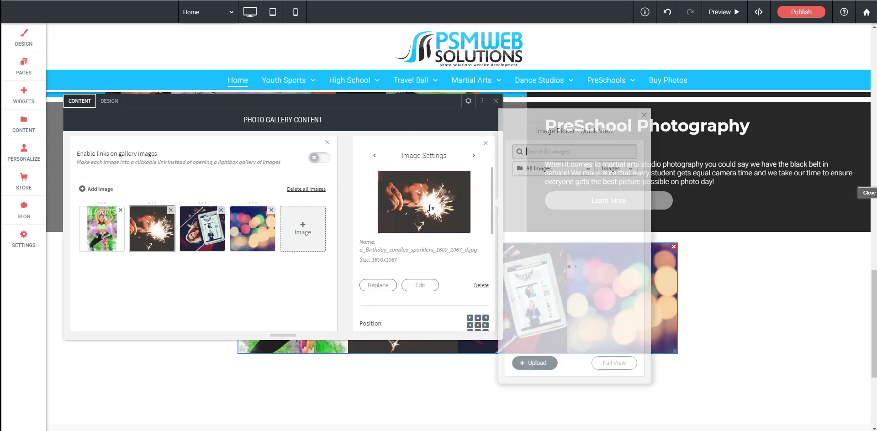
{"action": "scroll", "coordinate": [565, 296], "scroll_direction": "down", "scroll_amount": 5}
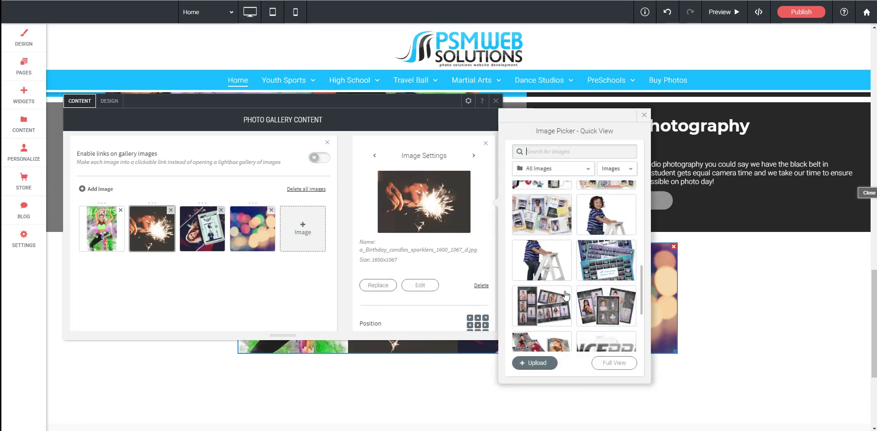
{"action": "scroll", "coordinate": [566, 295], "scroll_direction": "down", "scroll_amount": 3}
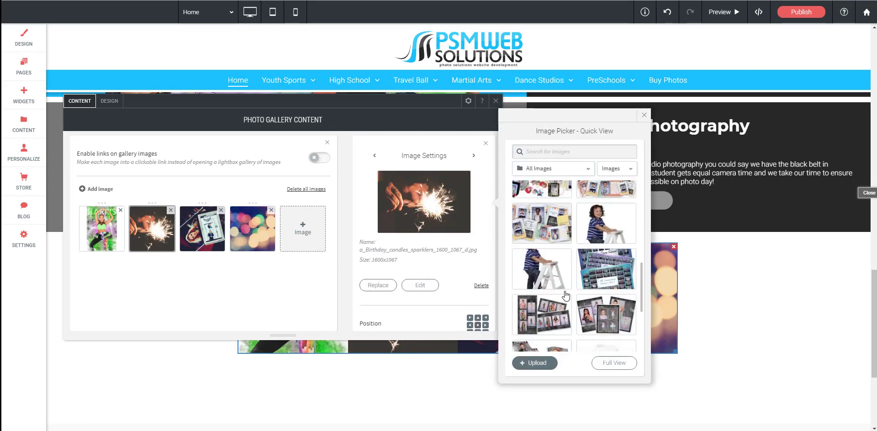
{"action": "scroll", "coordinate": [568, 295], "scroll_direction": "down", "scroll_amount": 2}
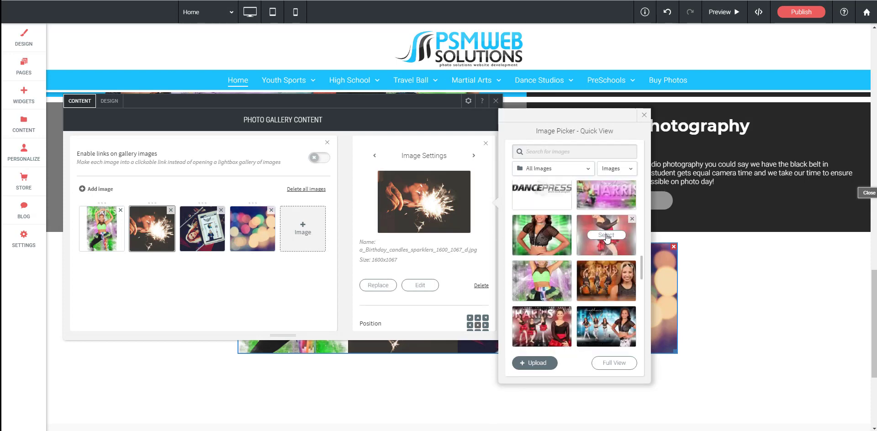
{"action": "left_click", "coordinate": [606, 236]}
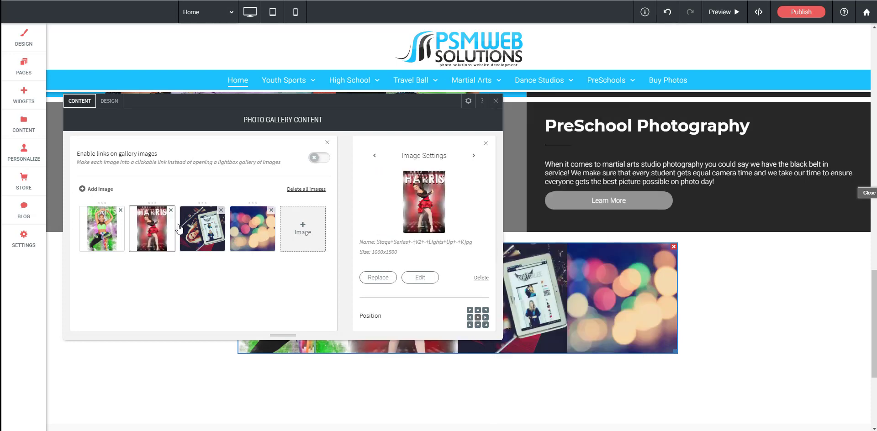
Replace the gallery's Fashion Magazine image with the green Stage Series V2 Flare dancer photo.
{"action": "left_click", "coordinate": [204, 228]}
{"action": "scroll", "coordinate": [421, 212], "scroll_direction": "up", "scroll_amount": 3}
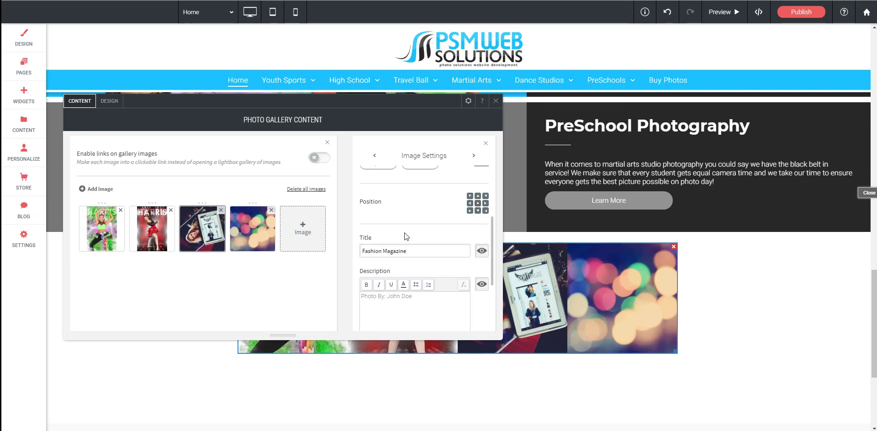
{"action": "left_click", "coordinate": [425, 187]}
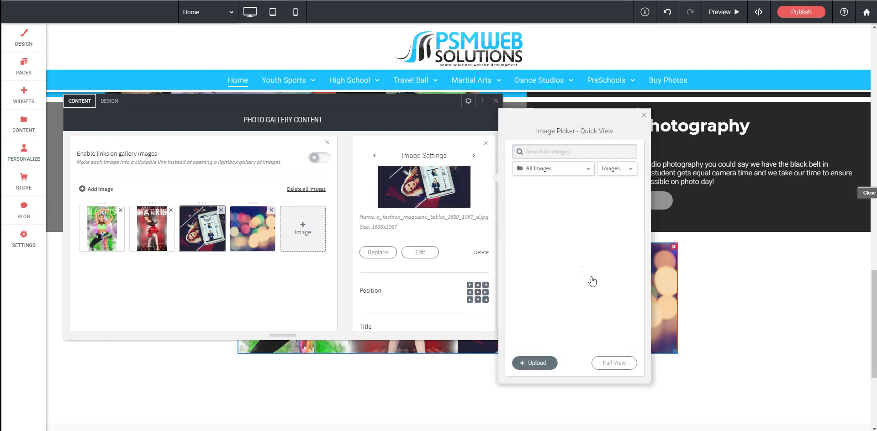
{"action": "scroll", "coordinate": [593, 279], "scroll_direction": "down", "scroll_amount": 3}
{"action": "scroll", "coordinate": [592, 279], "scroll_direction": "down", "scroll_amount": 5}
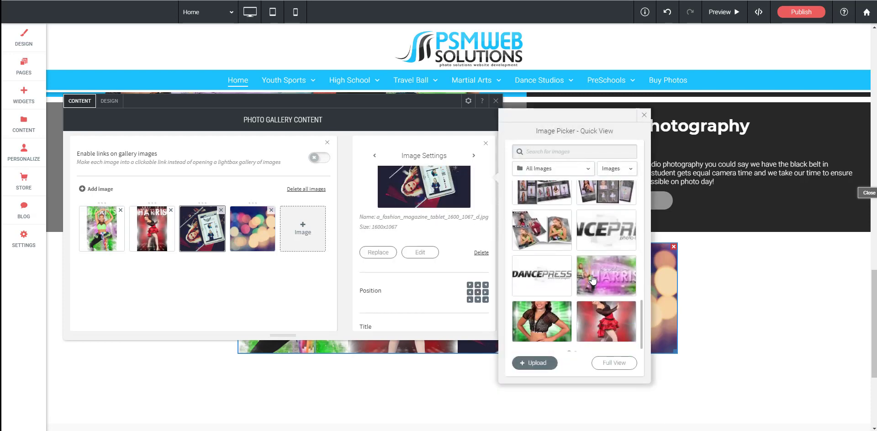
{"action": "scroll", "coordinate": [562, 276], "scroll_direction": "down", "scroll_amount": 3}
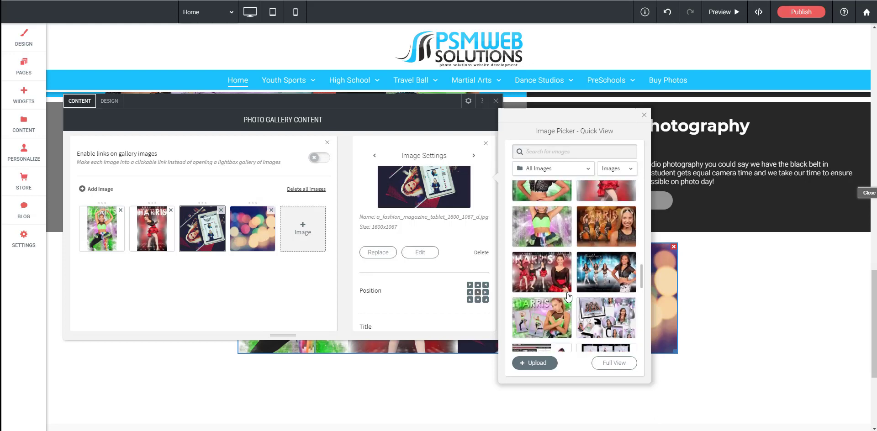
{"action": "scroll", "coordinate": [557, 267], "scroll_direction": "up", "scroll_amount": 1}
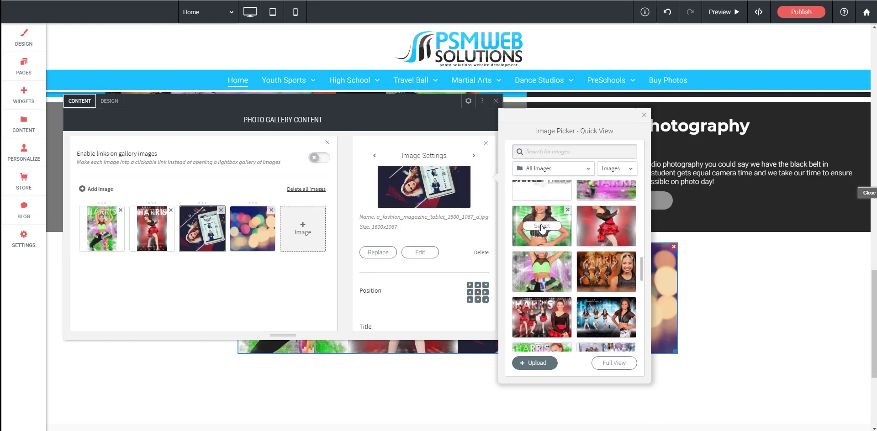
{"action": "left_click", "coordinate": [541, 225]}
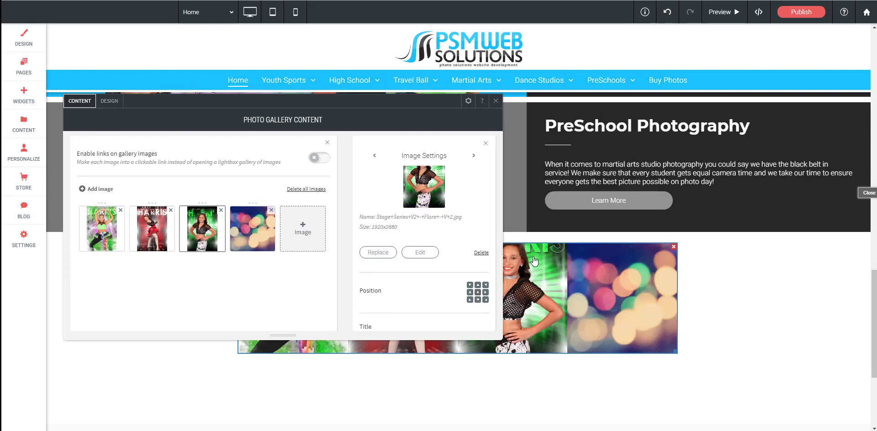
Replace the gallery's Blurred Lines image with the baseball player photo in front of flames from the site images.
{"action": "left_click", "coordinate": [255, 231]}
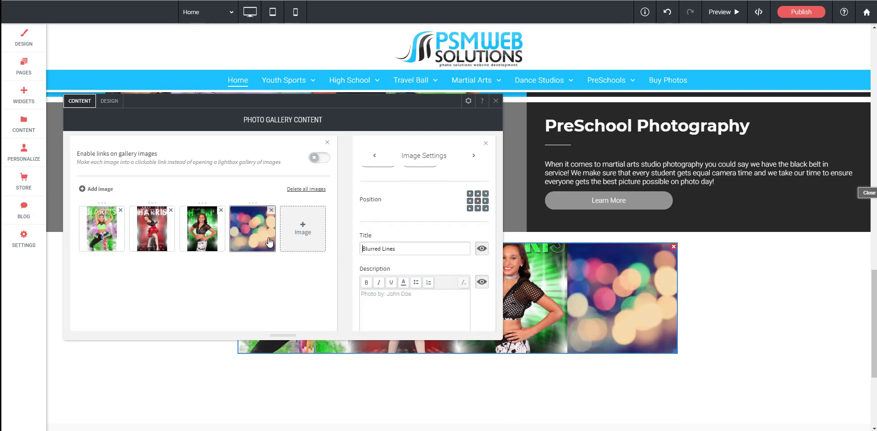
{"action": "scroll", "coordinate": [440, 197], "scroll_direction": "up", "scroll_amount": 3}
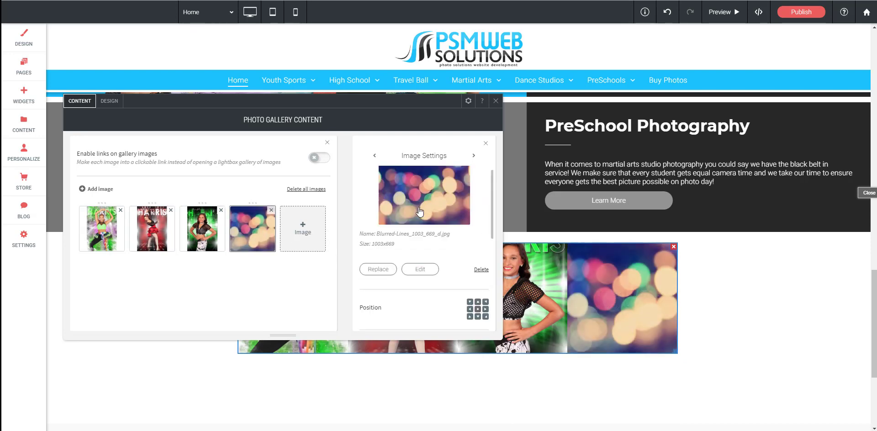
{"action": "left_click", "coordinate": [380, 276]}
{"action": "scroll", "coordinate": [533, 287], "scroll_direction": "down", "scroll_amount": 10}
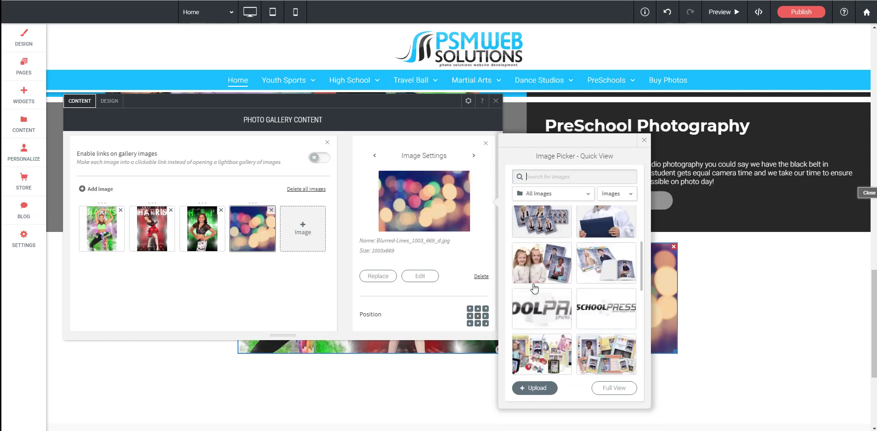
{"action": "scroll", "coordinate": [534, 288], "scroll_direction": "down", "scroll_amount": 3}
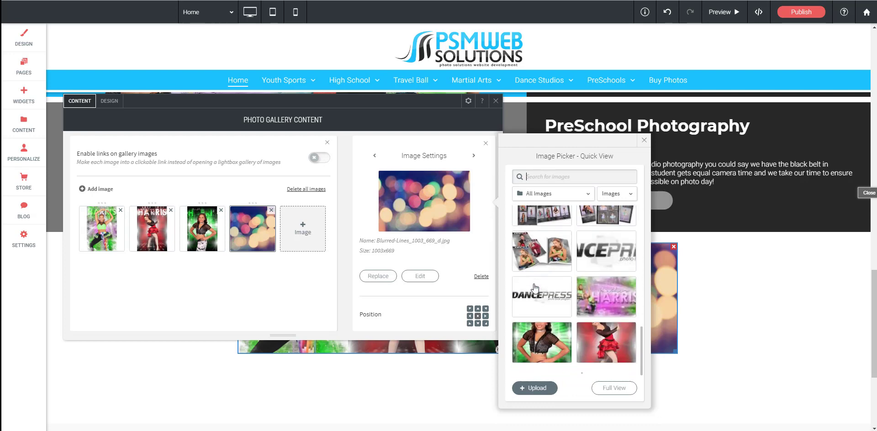
{"action": "scroll", "coordinate": [561, 295], "scroll_direction": "down", "scroll_amount": 5}
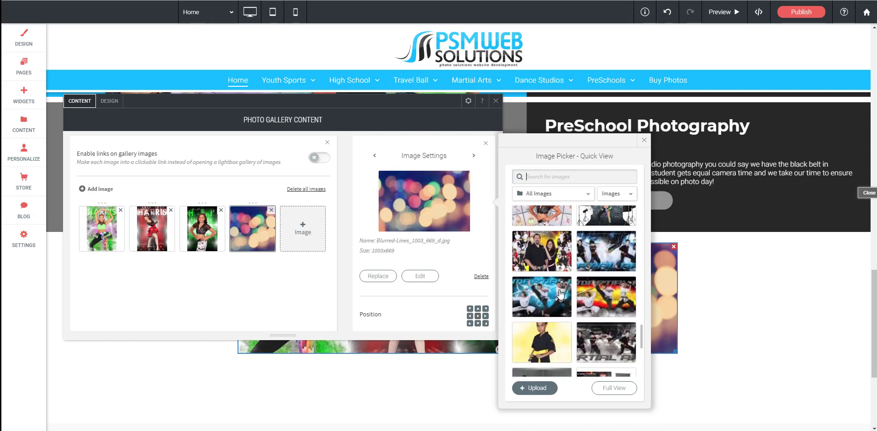
{"action": "scroll", "coordinate": [561, 294], "scroll_direction": "down", "scroll_amount": 5}
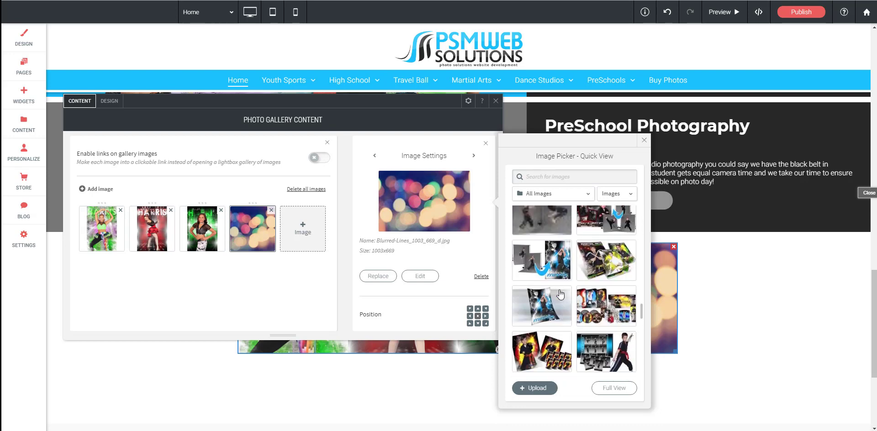
{"action": "scroll", "coordinate": [560, 295], "scroll_direction": "down", "scroll_amount": 5}
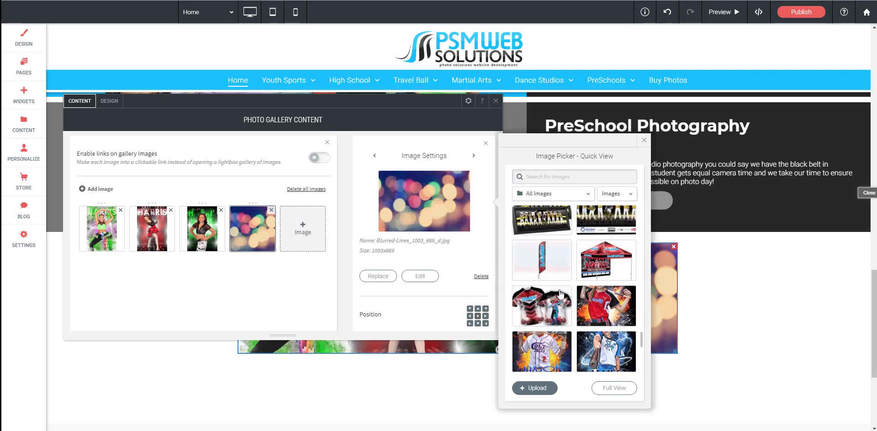
{"action": "left_click", "coordinate": [561, 294]}
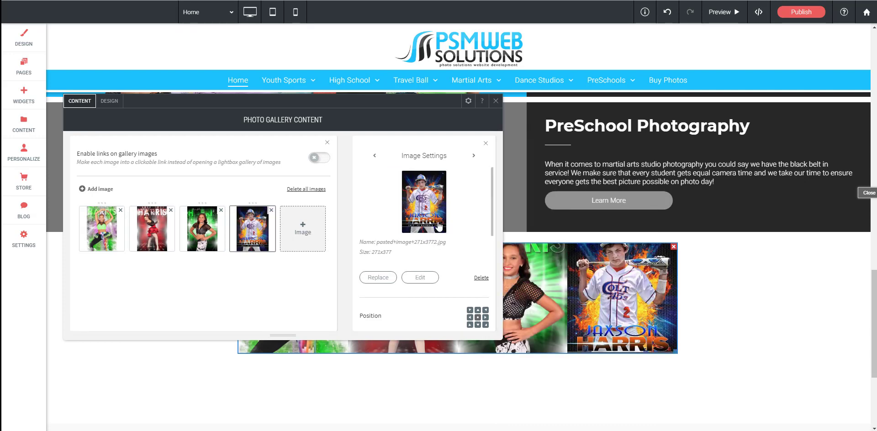
Try the gallery's second layout, and apply the third layout with tall portrait images side by side.
{"action": "left_click_drag", "start_coordinate": [390, 102], "coordinate": [390, 34]}
{"action": "scroll", "coordinate": [630, 347], "scroll_direction": "up", "scroll_amount": 1}
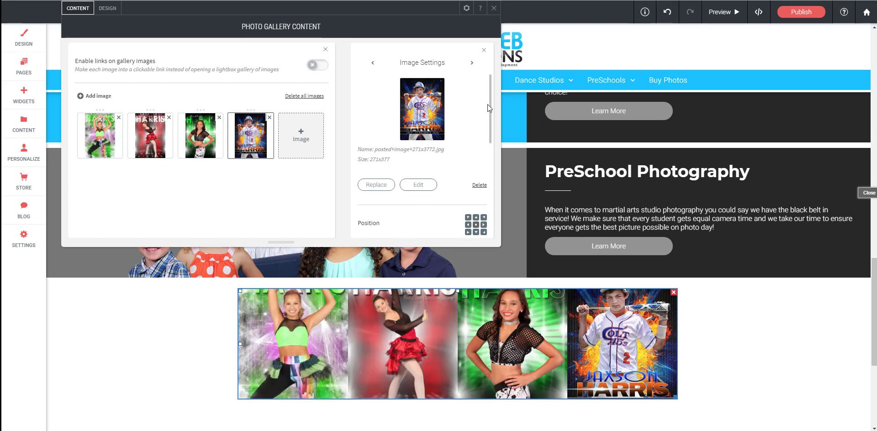
{"action": "left_click", "coordinate": [108, 8]}
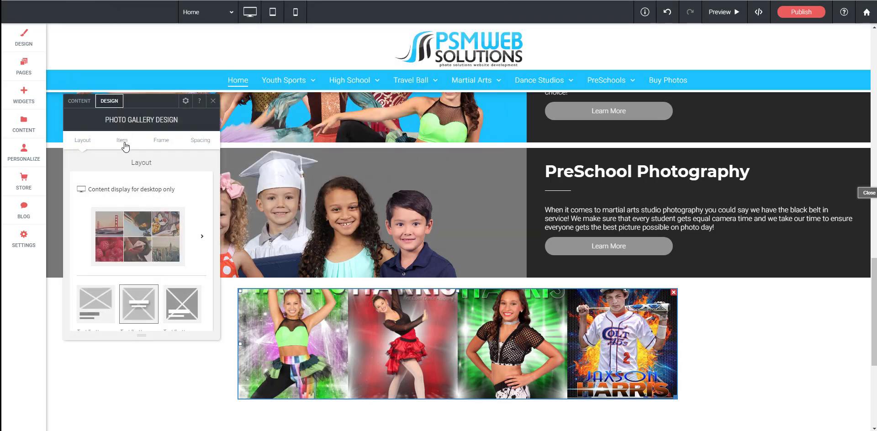
{"action": "left_click", "coordinate": [202, 236]}
{"action": "left_click", "coordinate": [282, 257]}
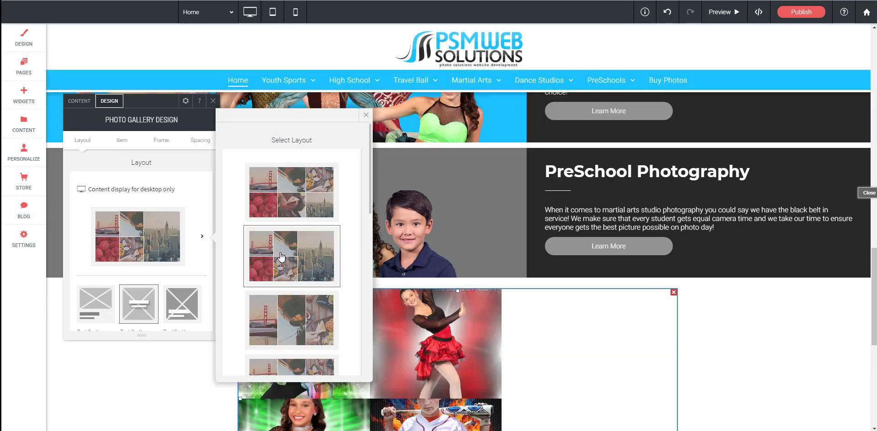
{"action": "left_click", "coordinate": [286, 310]}
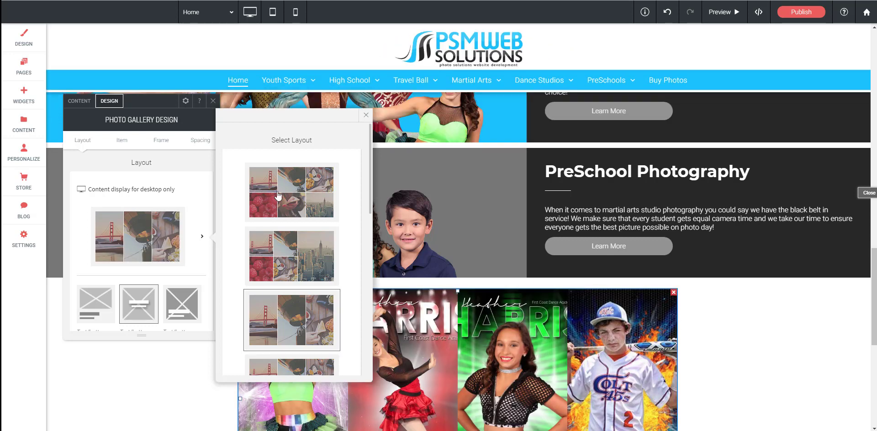
{"action": "left_click", "coordinate": [365, 116]}
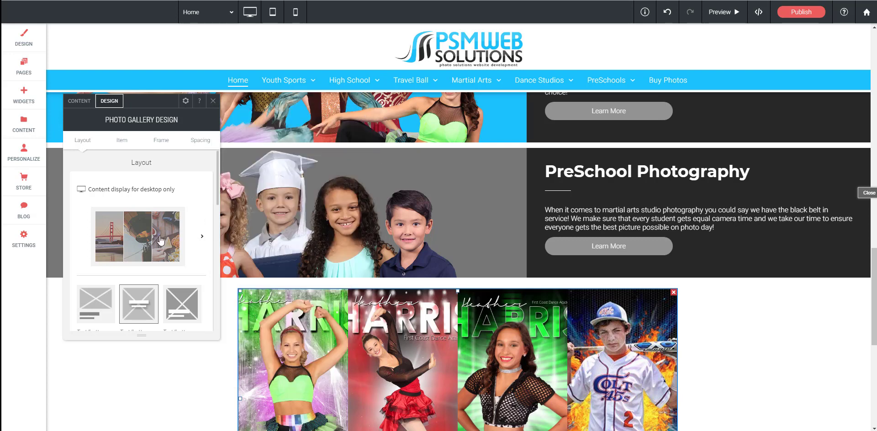
Set the gallery's number of columns to 3 and check how the images are arranged.
{"action": "scroll", "coordinate": [160, 235], "scroll_direction": "down", "scroll_amount": 3}
{"action": "scroll", "coordinate": [160, 236], "scroll_direction": "down", "scroll_amount": 1}
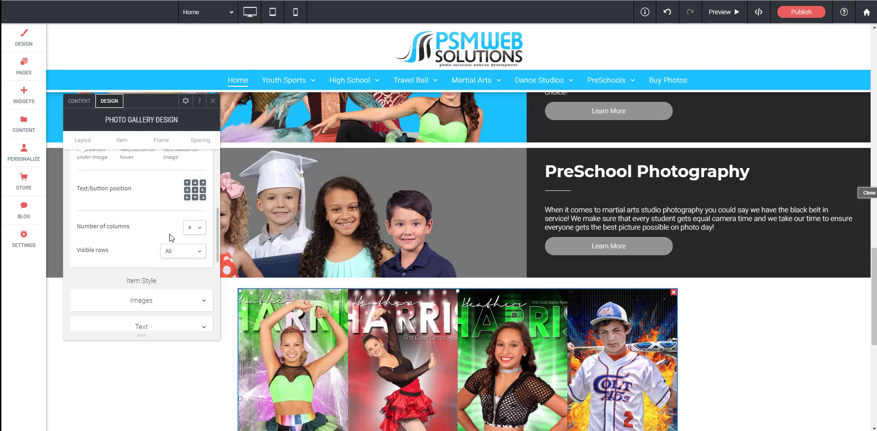
{"action": "left_click", "coordinate": [200, 230]}
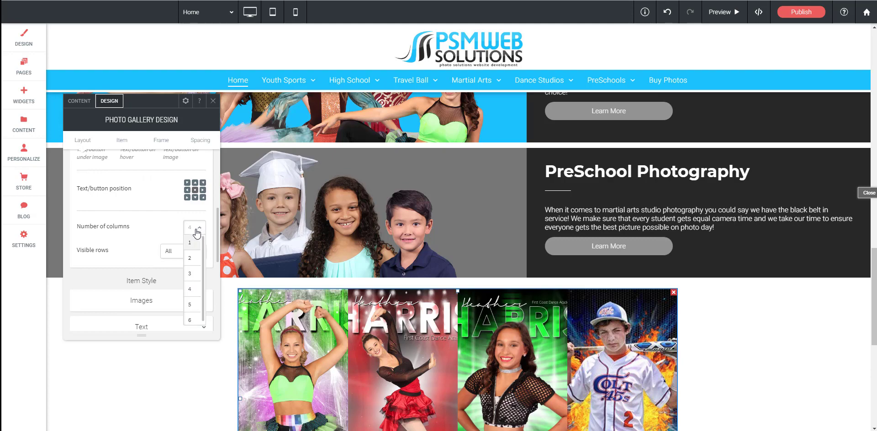
{"action": "left_click", "coordinate": [194, 274]}
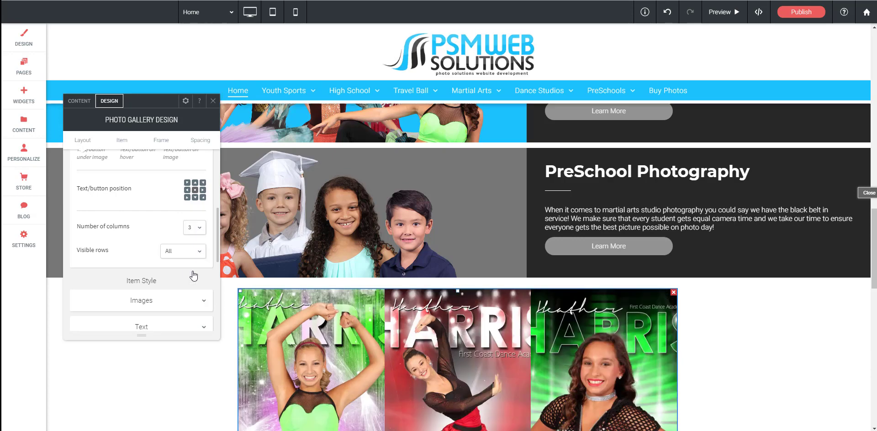
{"action": "scroll", "coordinate": [731, 376], "scroll_direction": "down", "scroll_amount": 5}
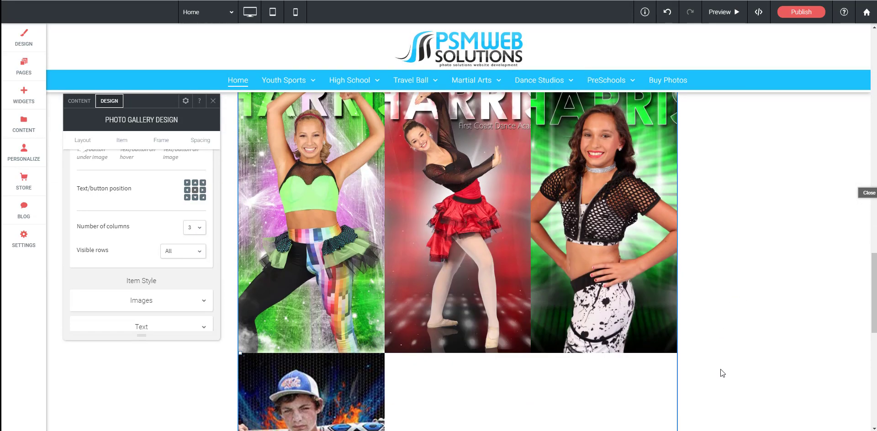
{"action": "scroll", "coordinate": [720, 369], "scroll_direction": "down", "scroll_amount": 1}
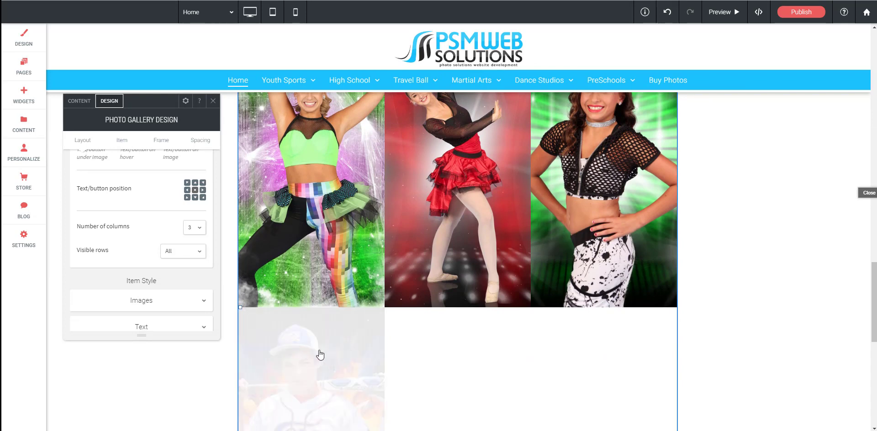
Delete the baseball player image from the gallery so that only the three dancer photos are left.
{"action": "left_click", "coordinate": [79, 101]}
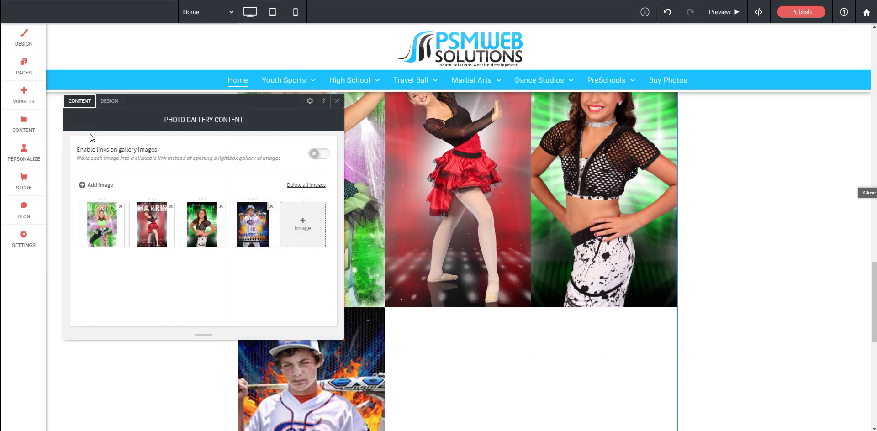
{"action": "left_click", "coordinate": [271, 207]}
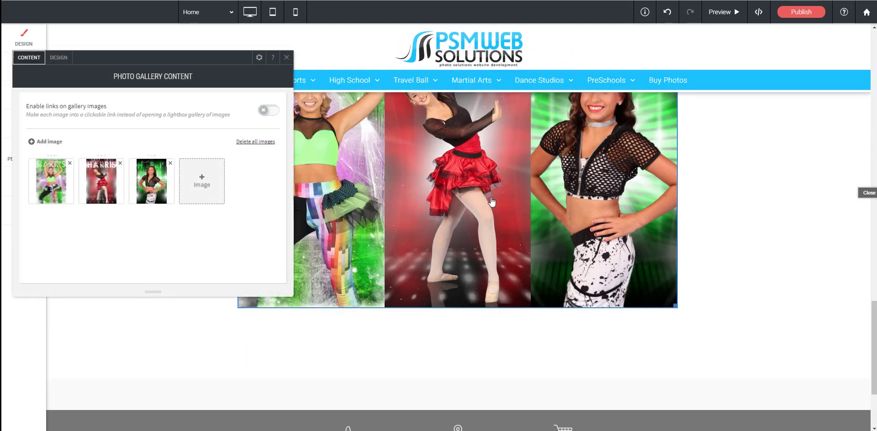
{"action": "scroll", "coordinate": [528, 217], "scroll_direction": "up", "scroll_amount": 2}
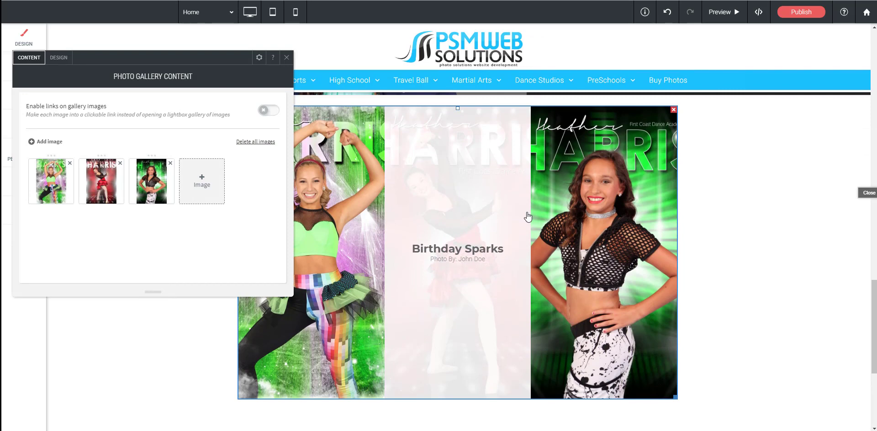
Set the gallery's image height to 467px and the space between images to 6px.
{"action": "left_click", "coordinate": [58, 58]}
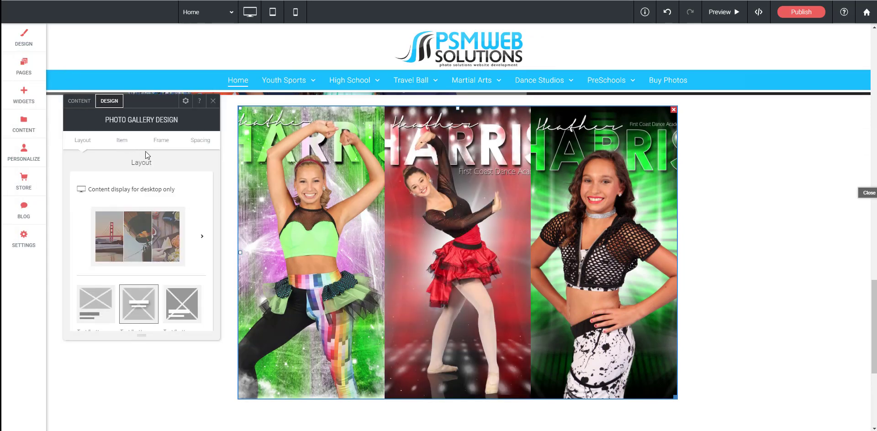
{"action": "left_click", "coordinate": [123, 141]}
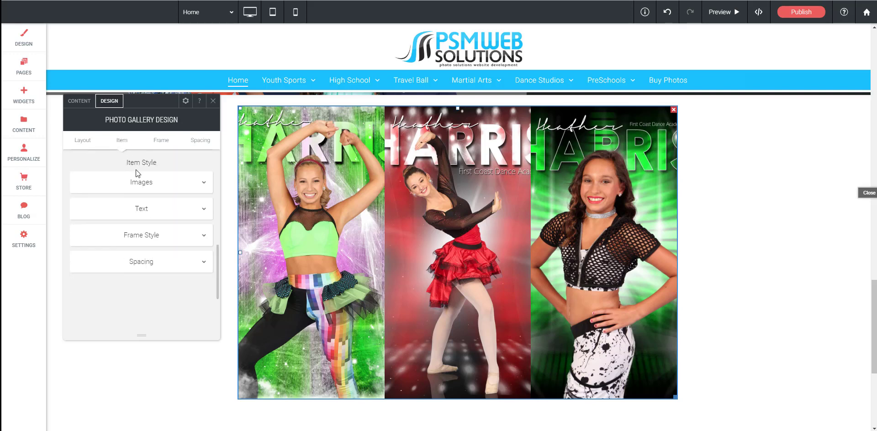
{"action": "left_click", "coordinate": [167, 183]}
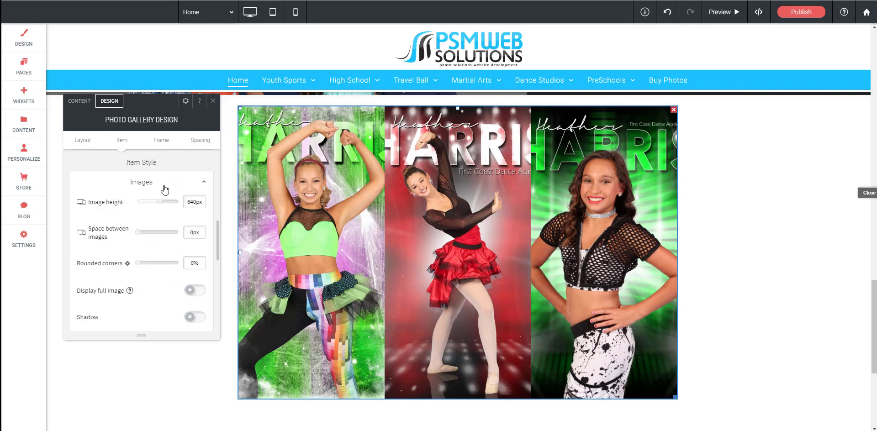
{"action": "left_click_drag", "start_coordinate": [161, 206], "coordinate": [156, 208]}
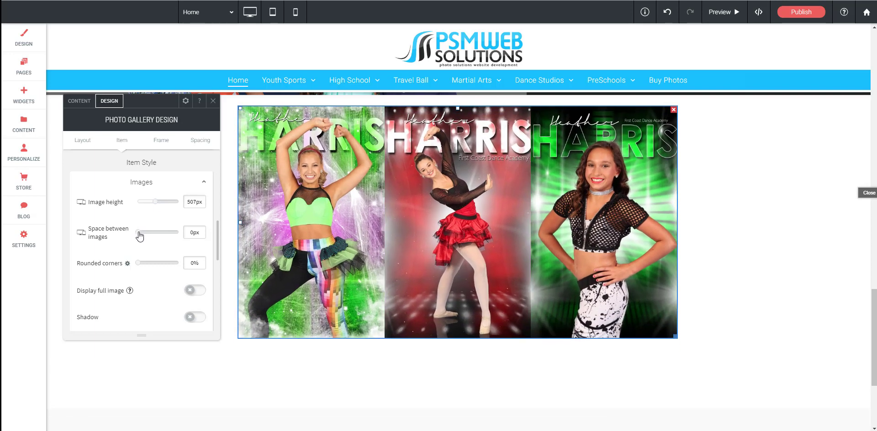
{"action": "left_click_drag", "start_coordinate": [141, 236], "coordinate": [154, 235]}
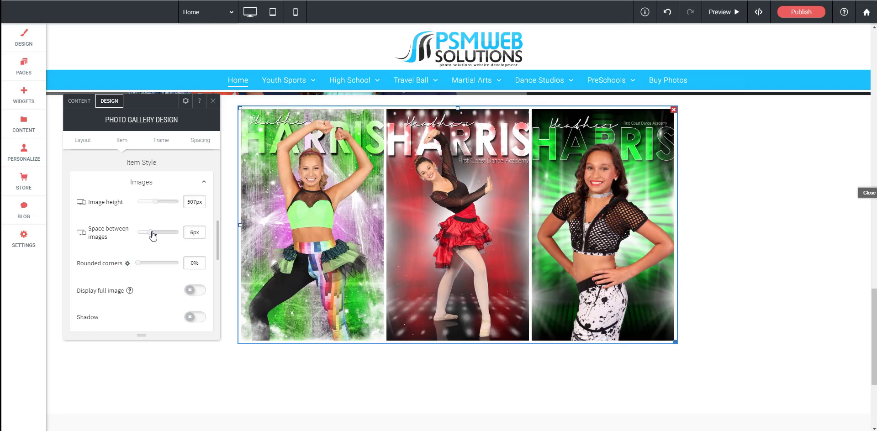
{"action": "left_click_drag", "start_coordinate": [157, 204], "coordinate": [158, 204]}
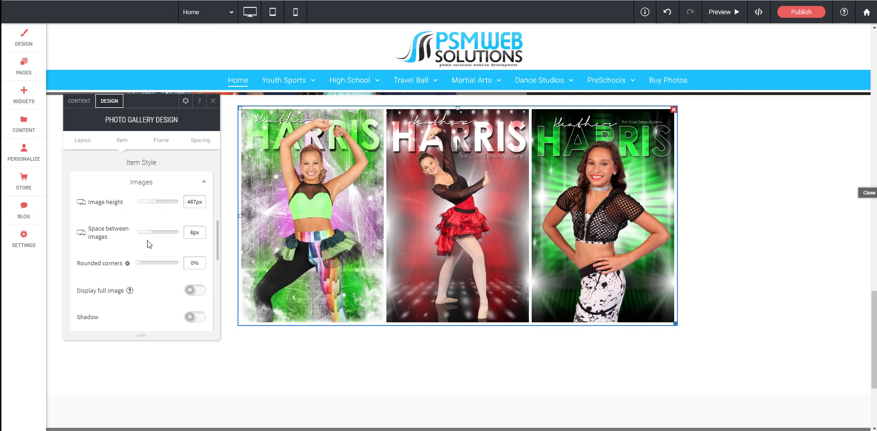
Round the gallery images' corners to 12% and set their hover effect to Grayscale.
{"action": "left_click_drag", "start_coordinate": [140, 266], "coordinate": [146, 265]}
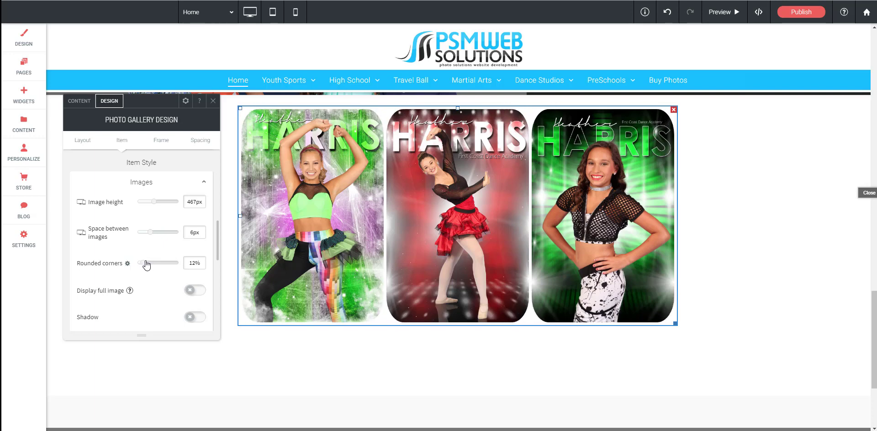
{"action": "scroll", "coordinate": [158, 279], "scroll_direction": "down", "scroll_amount": 1}
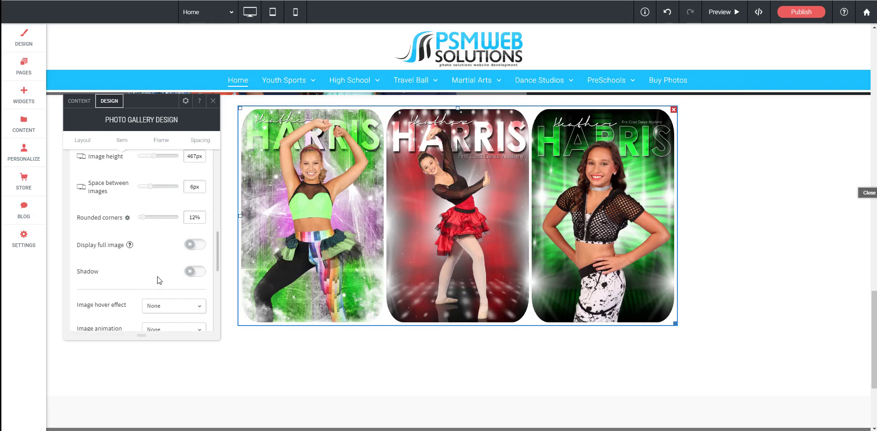
{"action": "mouse_move", "coordinate": [129, 245]}
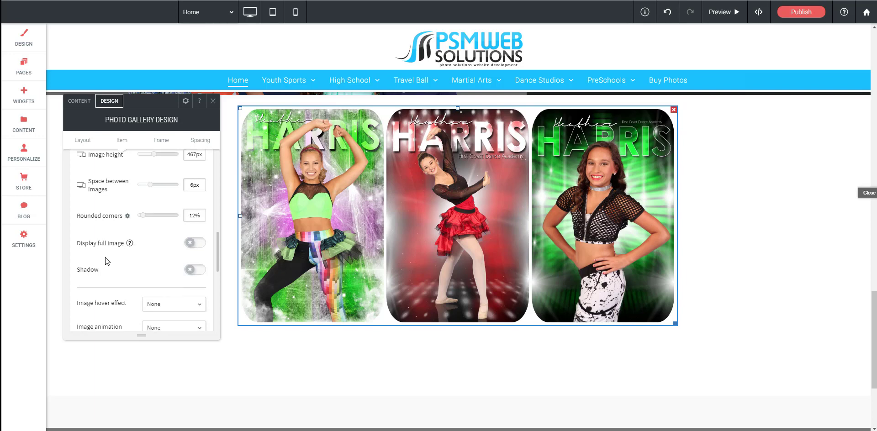
{"action": "scroll", "coordinate": [104, 246], "scroll_direction": "down", "scroll_amount": 2}
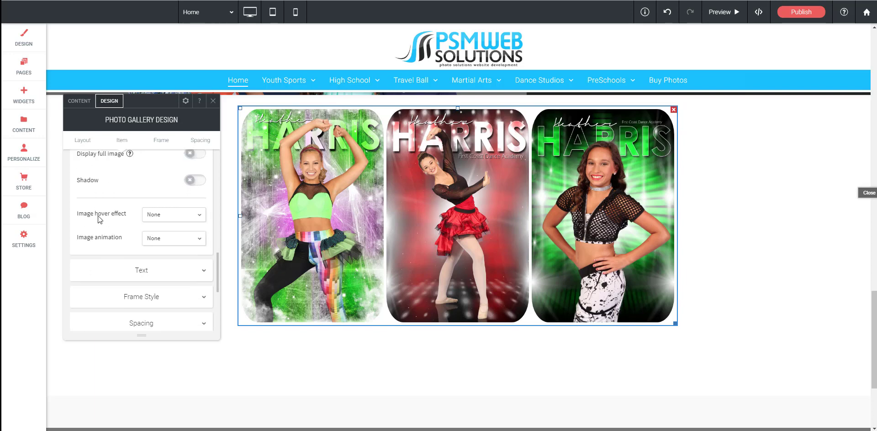
{"action": "left_click", "coordinate": [171, 216]}
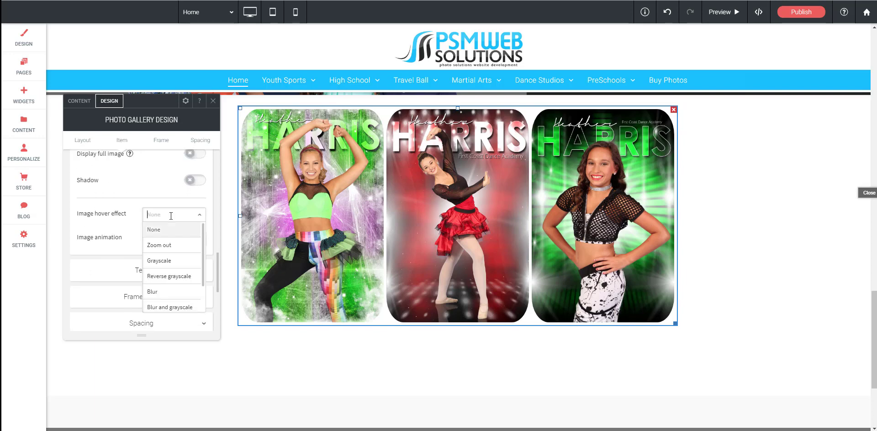
{"action": "left_click", "coordinate": [163, 261]}
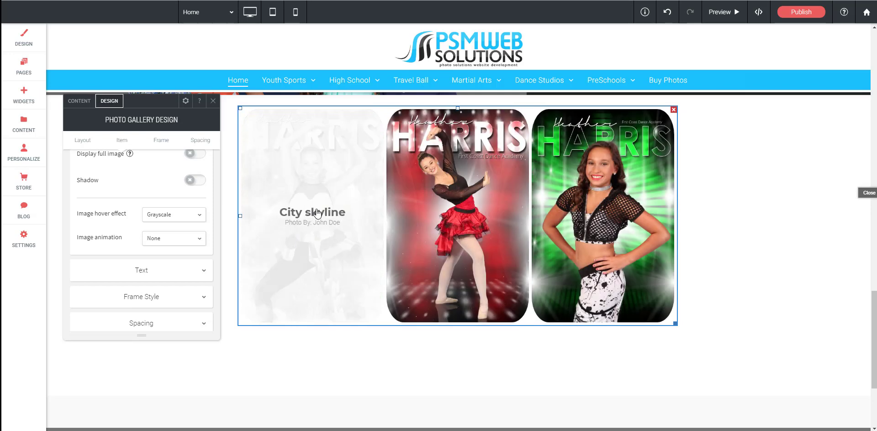
Hide the title and description of the first gallery image.
{"action": "left_click", "coordinate": [83, 104]}
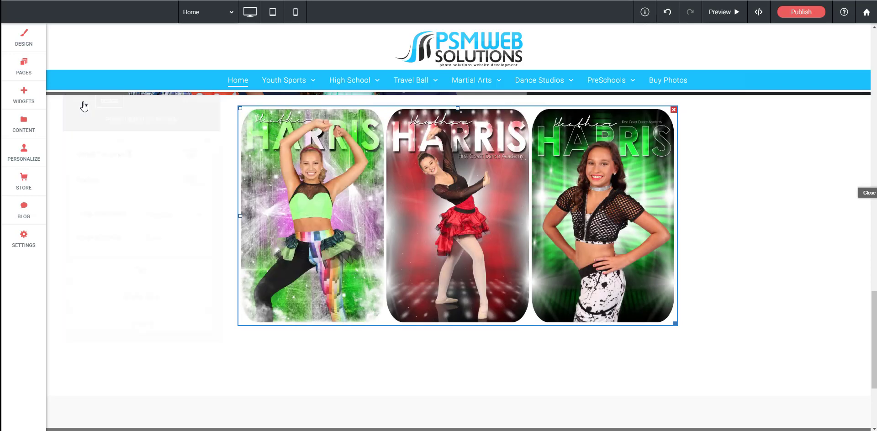
{"action": "left_click", "coordinate": [105, 231]}
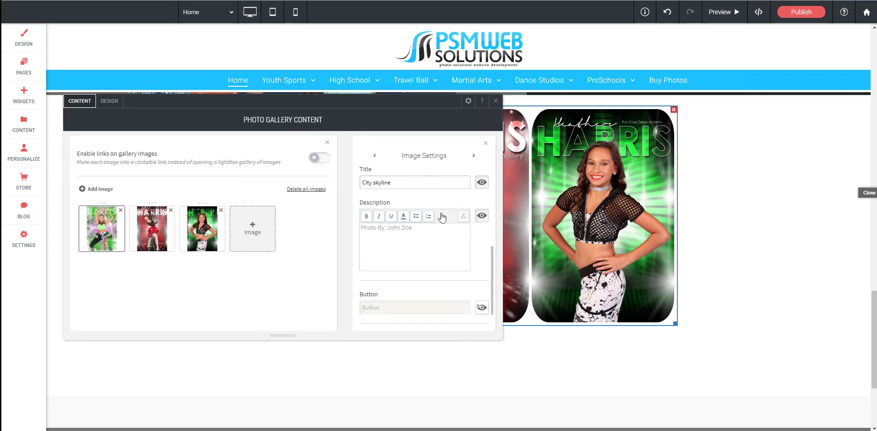
{"action": "left_click", "coordinate": [481, 184]}
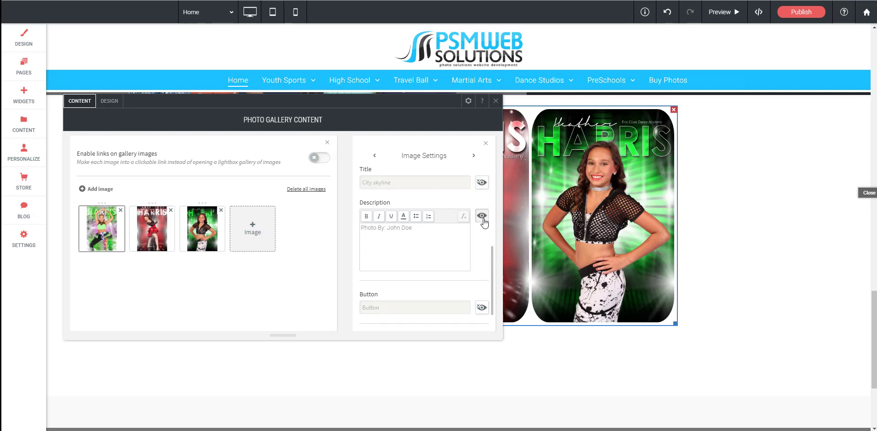
{"action": "left_click", "coordinate": [482, 217]}
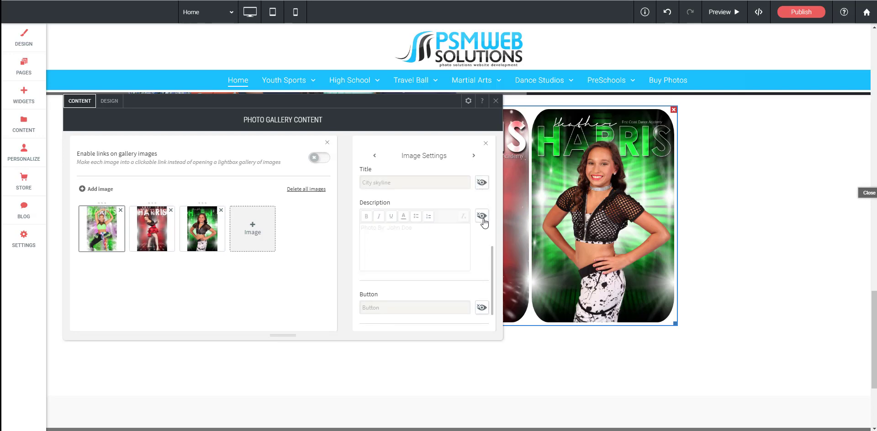
Hide the titles and descriptions of the second and third gallery images.
{"action": "left_click", "coordinate": [152, 228]}
{"action": "left_click", "coordinate": [481, 184]}
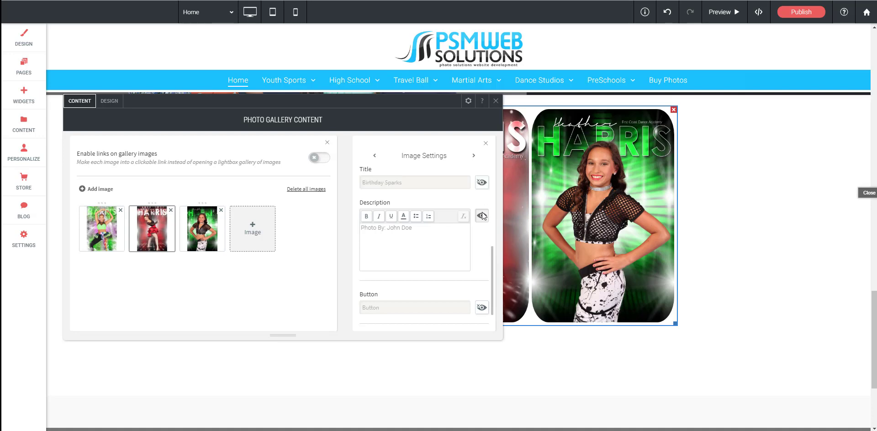
{"action": "left_click", "coordinate": [202, 228]}
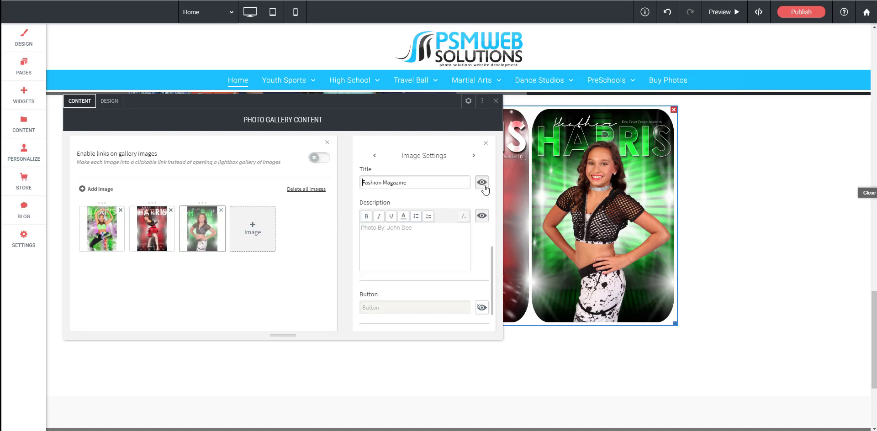
{"action": "left_click", "coordinate": [482, 183]}
{"action": "left_click", "coordinate": [482, 215]}
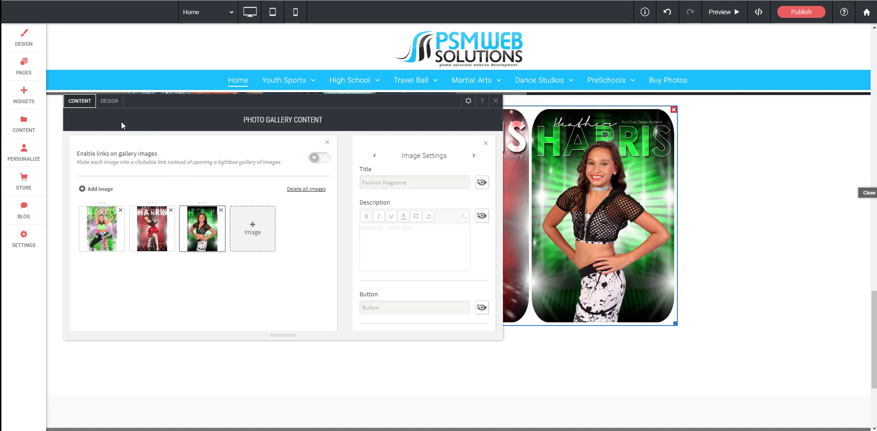
Try the Zoom out and Reverse grayscale hover effects on the gallery images.
{"action": "left_click", "coordinate": [111, 104]}
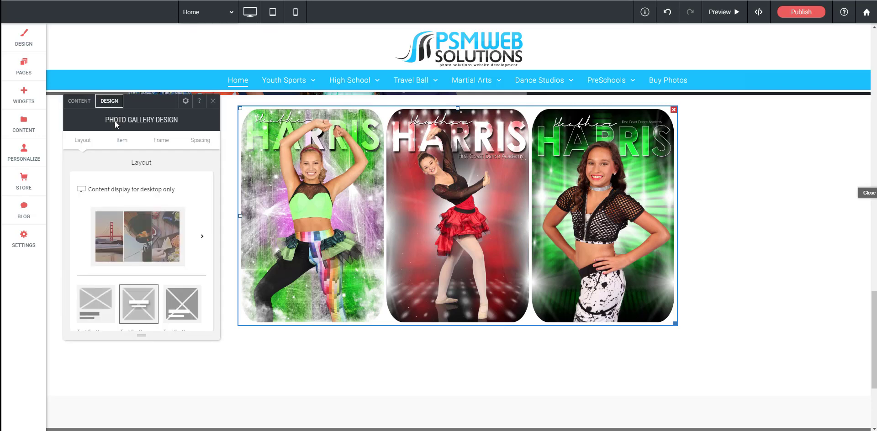
{"action": "left_click", "coordinate": [123, 141]}
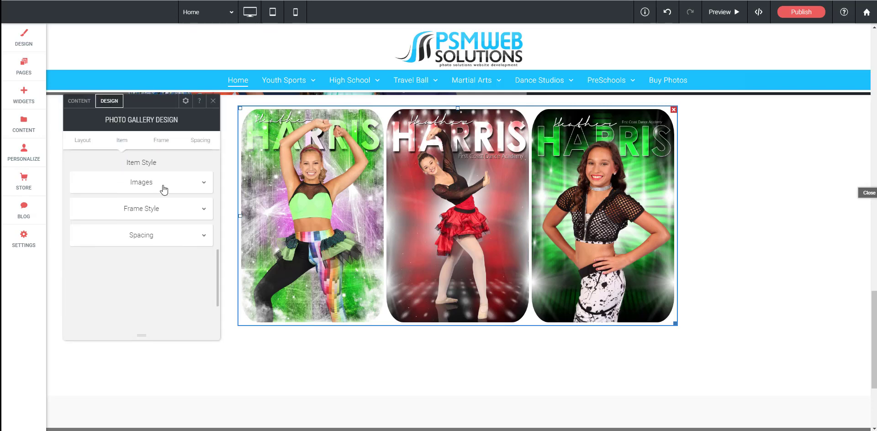
{"action": "left_click", "coordinate": [164, 190]}
{"action": "scroll", "coordinate": [101, 232], "scroll_direction": "down", "scroll_amount": 2}
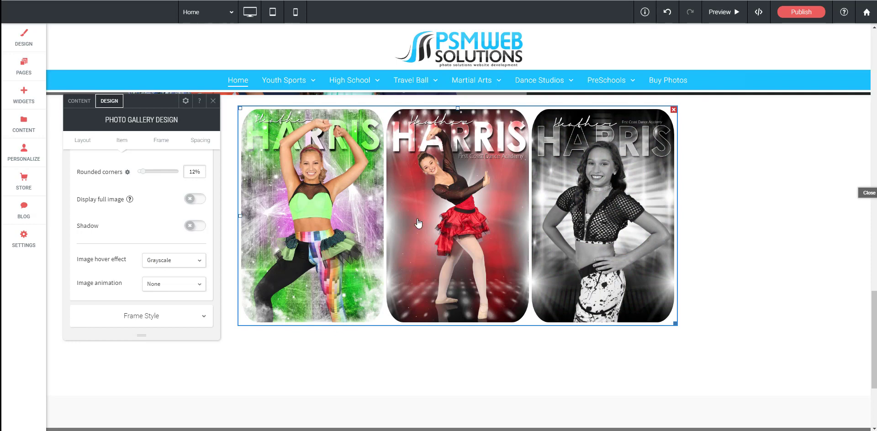
{"action": "left_click", "coordinate": [187, 259]}
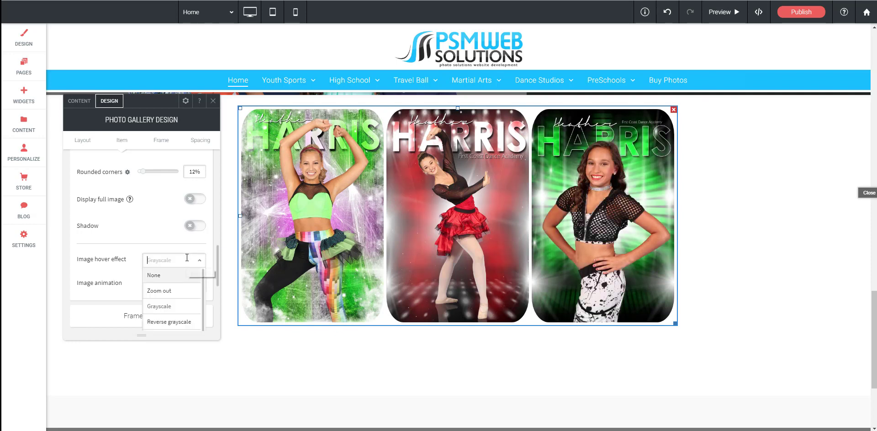
{"action": "left_click", "coordinate": [178, 290]}
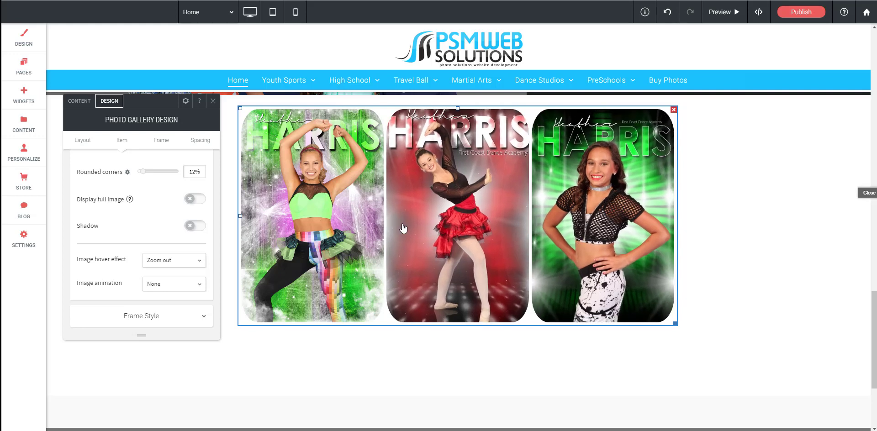
{"action": "left_click", "coordinate": [186, 259]}
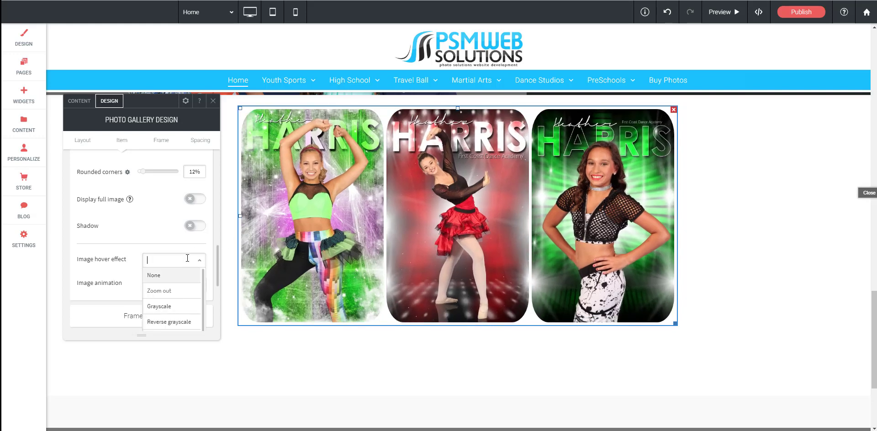
{"action": "scroll", "coordinate": [183, 293], "scroll_direction": "down", "scroll_amount": 1}
{"action": "left_click", "coordinate": [178, 288]}
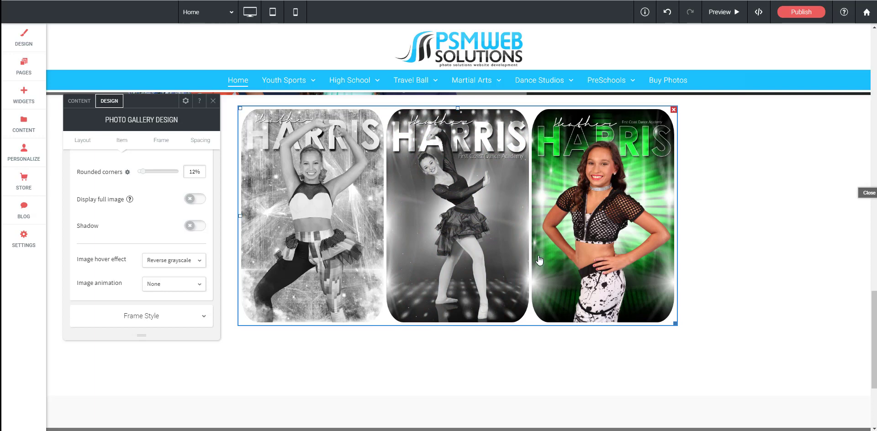
Try the Blur and the Blur and grayscale hover effects on the gallery images.
{"action": "left_click", "coordinate": [184, 259]}
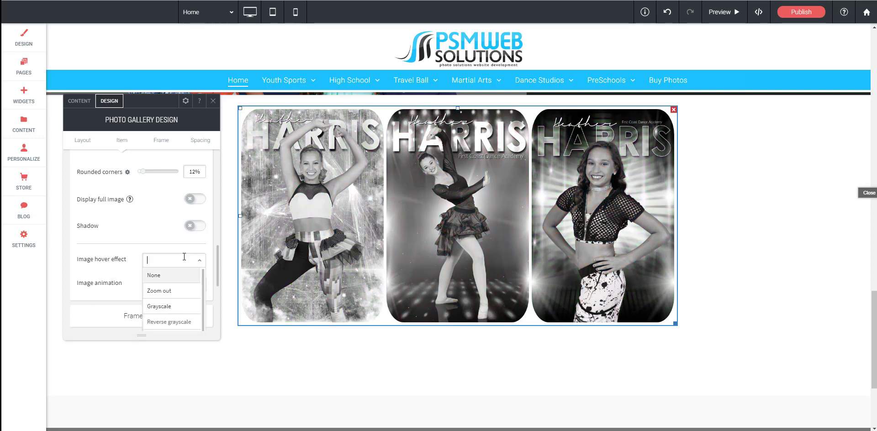
{"action": "scroll", "coordinate": [176, 305], "scroll_direction": "down", "scroll_amount": 1}
{"action": "left_click", "coordinate": [175, 305]}
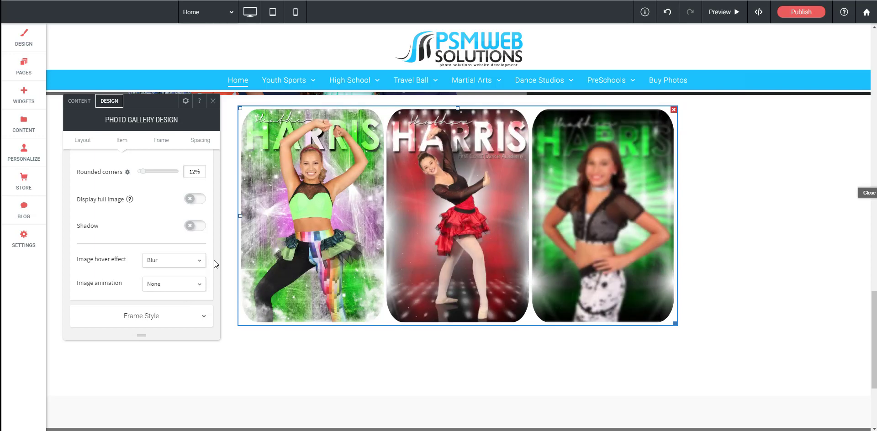
{"action": "left_click", "coordinate": [175, 263]}
{"action": "scroll", "coordinate": [174, 297], "scroll_direction": "down", "scroll_amount": 3}
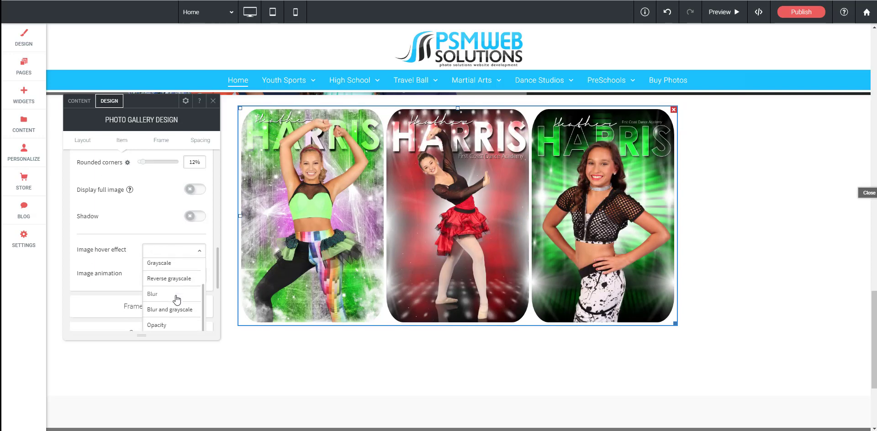
{"action": "left_click", "coordinate": [172, 274]}
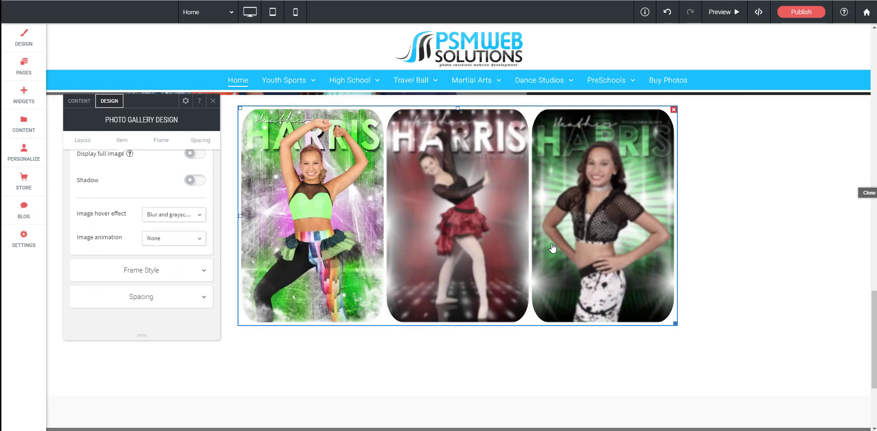
Set the gallery images' hover effect to Shine.
{"action": "left_click", "coordinate": [197, 215]}
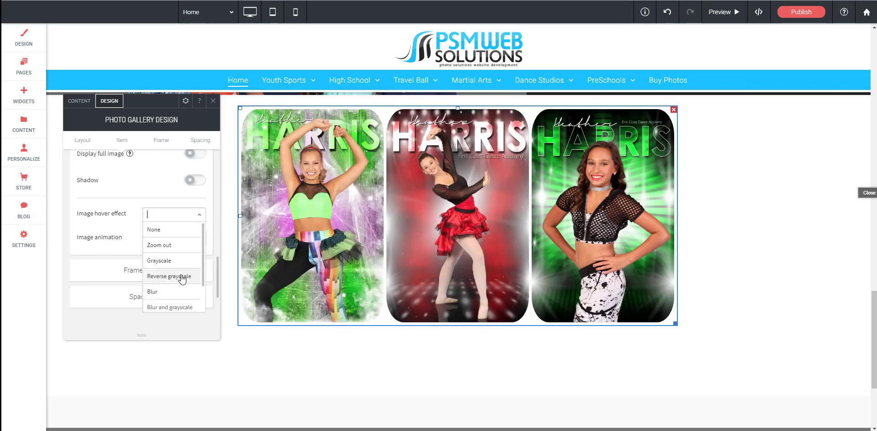
{"action": "scroll", "coordinate": [178, 283], "scroll_direction": "down", "scroll_amount": 2}
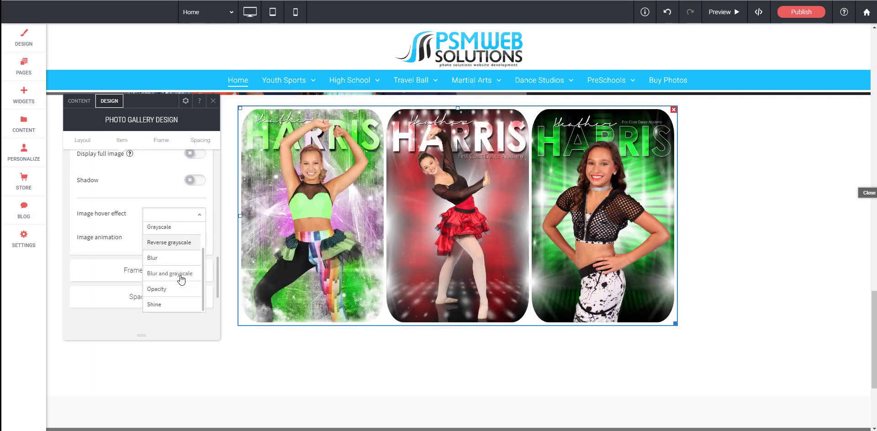
{"action": "left_click", "coordinate": [175, 305]}
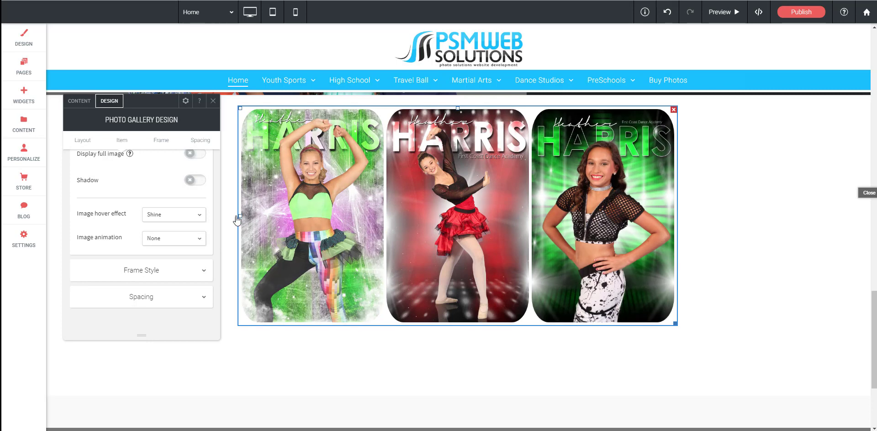
Try the Bounce and Flash animations on the gallery images.
{"action": "left_click", "coordinate": [180, 238]}
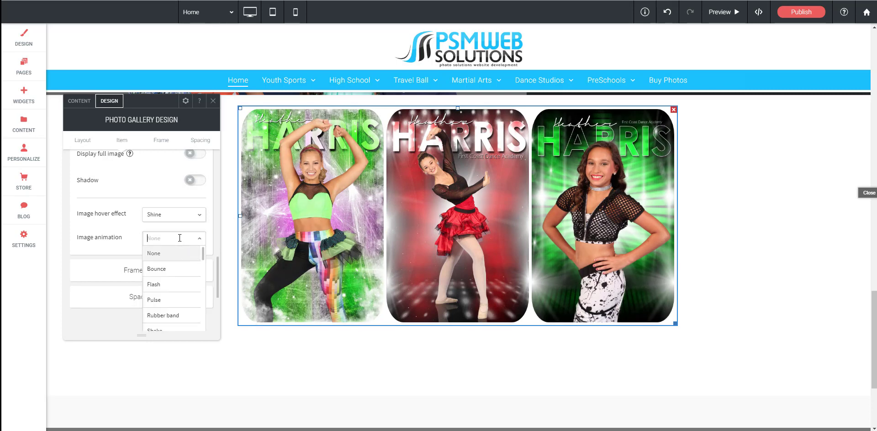
{"action": "left_click", "coordinate": [172, 269]}
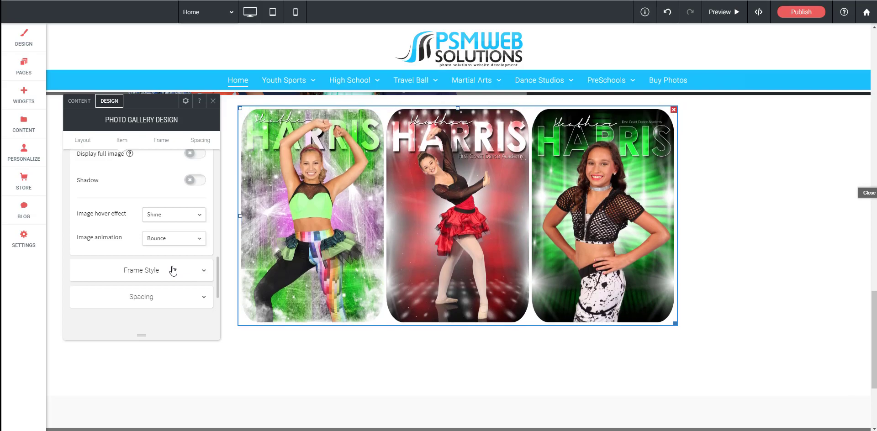
{"action": "scroll", "coordinate": [716, 257], "scroll_direction": "up", "scroll_amount": 10}
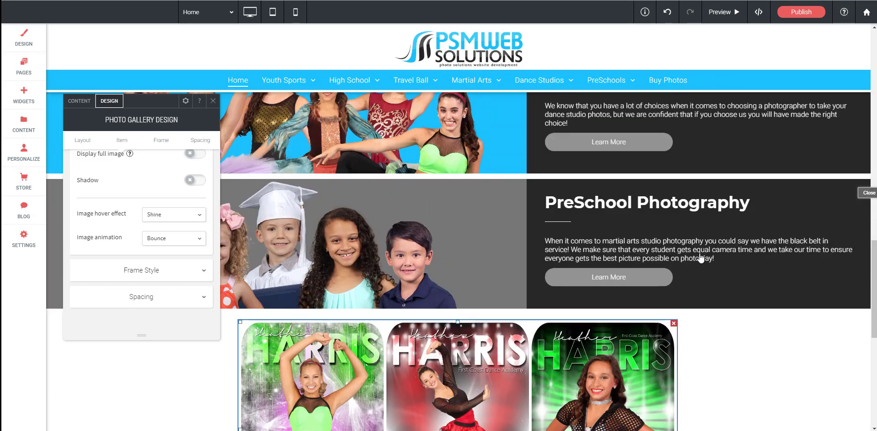
{"action": "scroll", "coordinate": [697, 254], "scroll_direction": "down", "scroll_amount": 8}
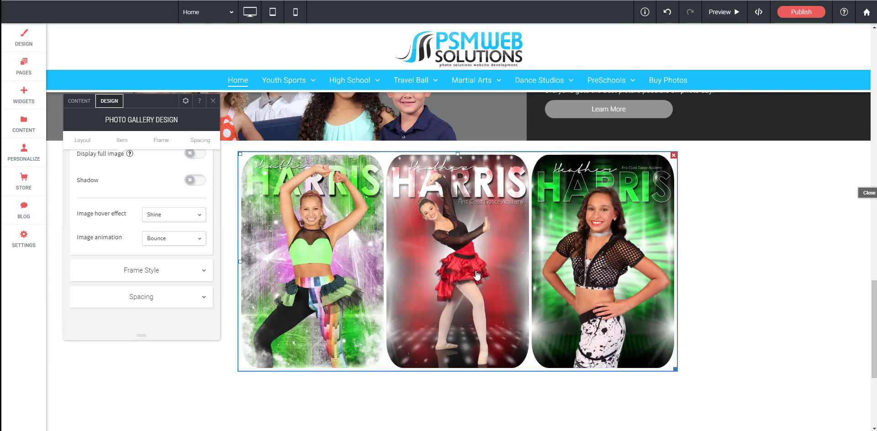
{"action": "left_click", "coordinate": [197, 239]}
{"action": "left_click", "coordinate": [178, 282]}
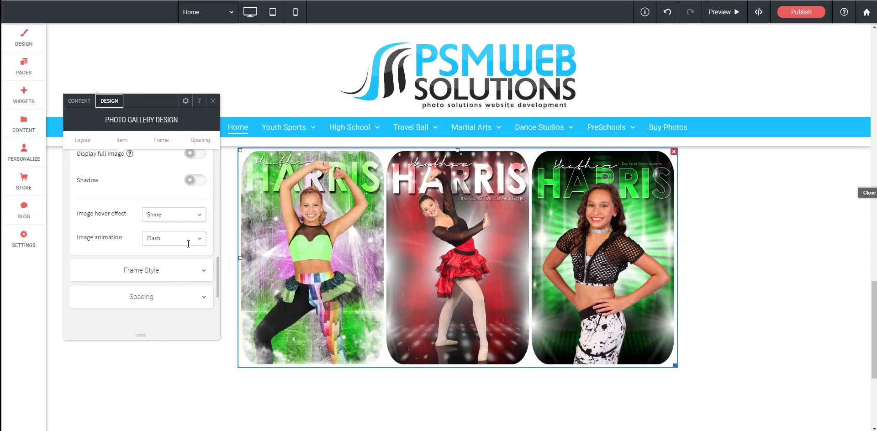
Try the Pulse and Rubber band animations on the gallery images.
{"action": "left_click", "coordinate": [187, 239]}
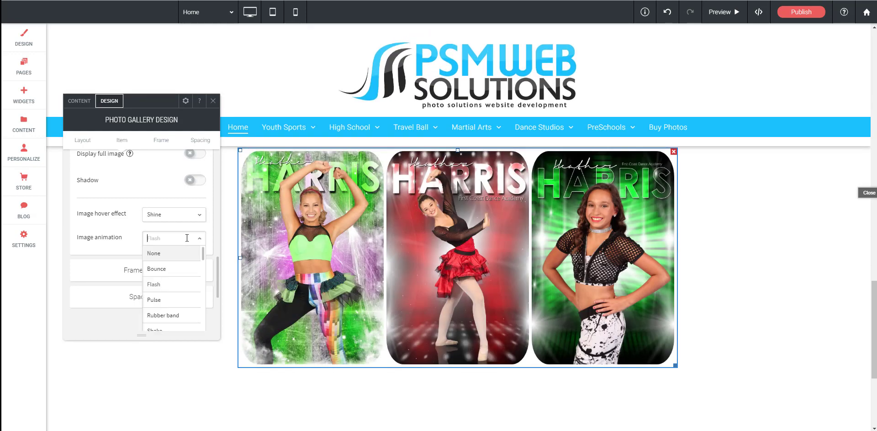
{"action": "left_click", "coordinate": [175, 301]}
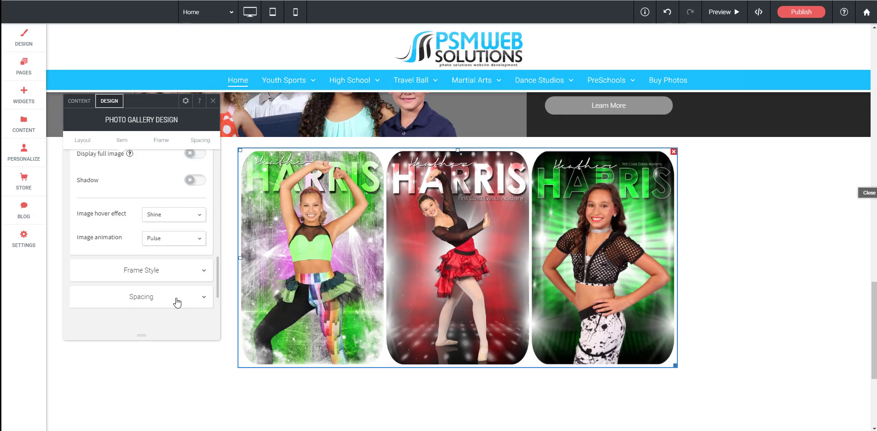
{"action": "left_click", "coordinate": [176, 244]}
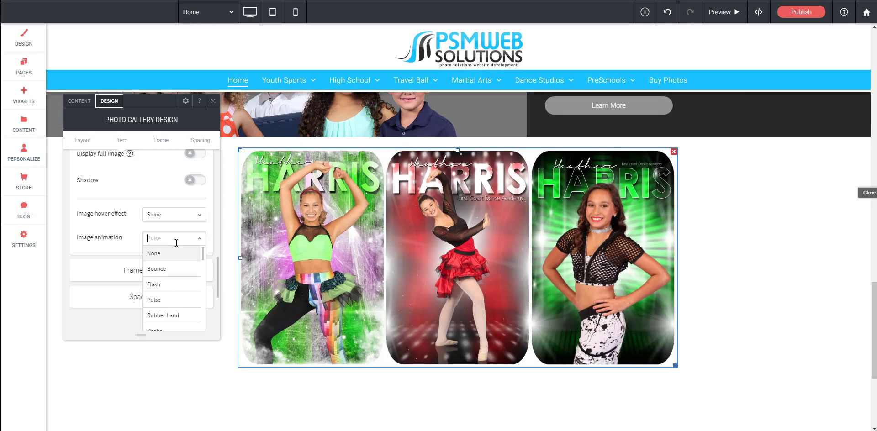
{"action": "left_click", "coordinate": [166, 314]}
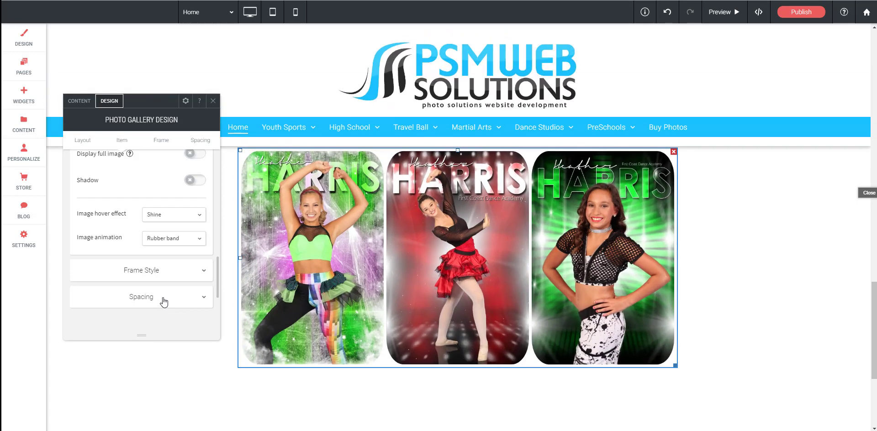
Set the gallery images' animation to Shake.
{"action": "left_click", "coordinate": [184, 241]}
{"action": "scroll", "coordinate": [184, 246], "scroll_direction": "down", "scroll_amount": 3}
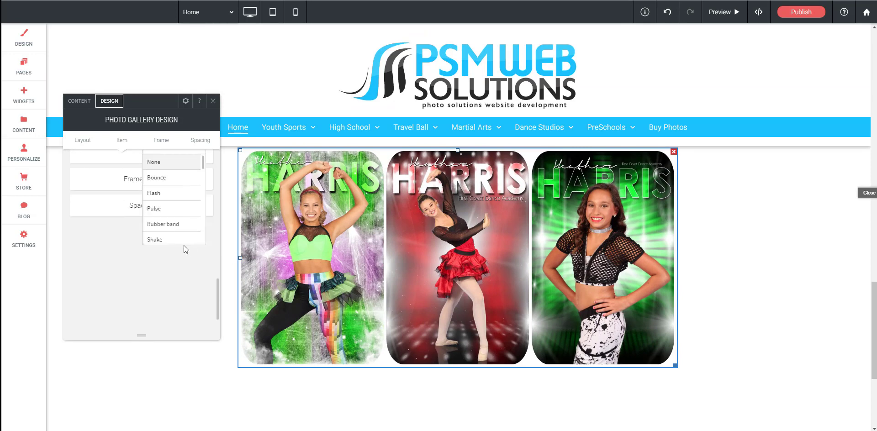
{"action": "left_click", "coordinate": [173, 240]}
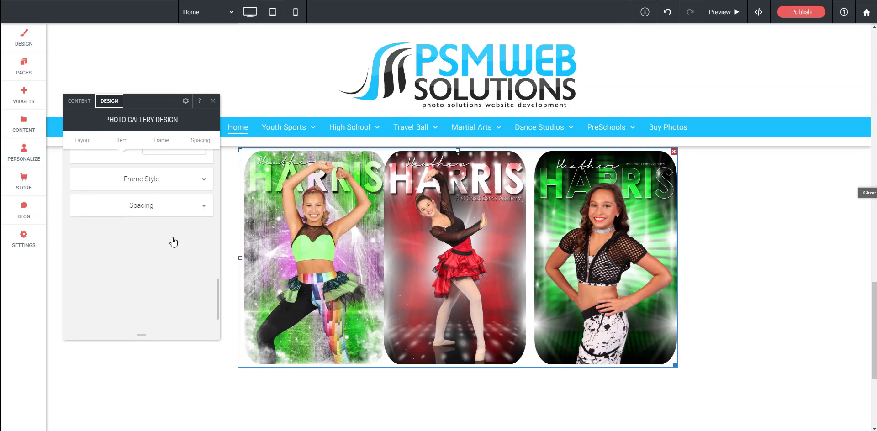
{"action": "scroll", "coordinate": [173, 238], "scroll_direction": "up", "scroll_amount": 6}
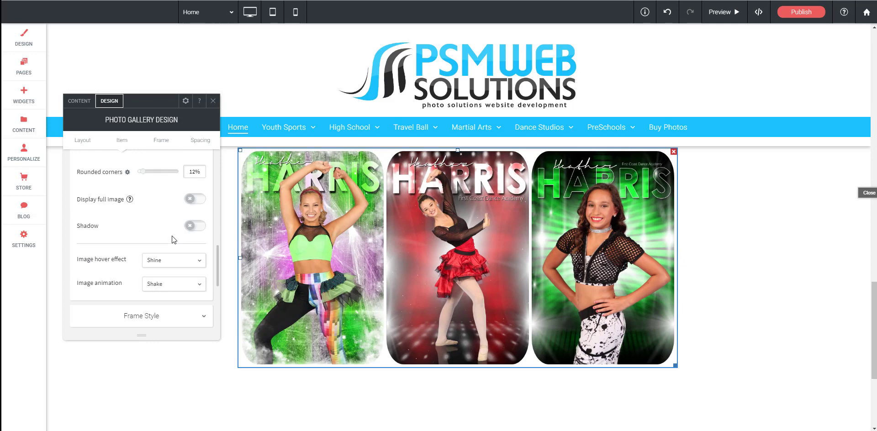
Set the photo gallery's top inner padding to 52px and its bottom outer margin to 72px.
{"action": "scroll", "coordinate": [172, 235], "scroll_direction": "up", "scroll_amount": 5}
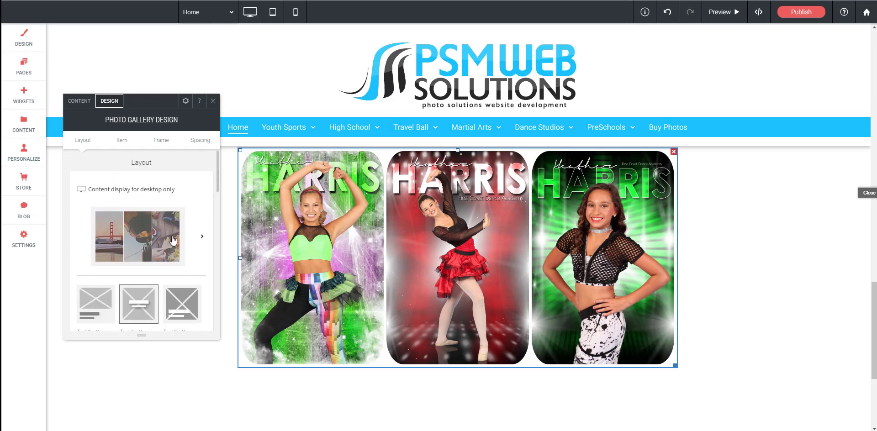
{"action": "left_click", "coordinate": [200, 141]}
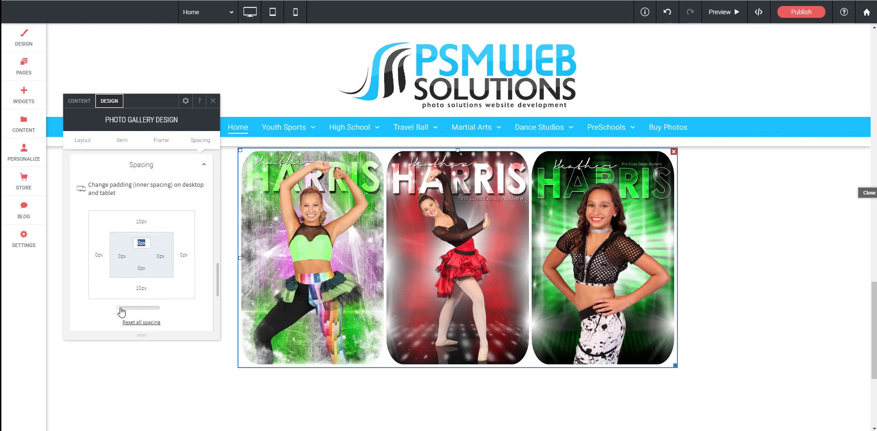
{"action": "mouse_move", "coordinate": [123, 309]}
{"action": "left_mouse_down"}
{"action": "mouse_move", "coordinate": [149, 307]}
{"action": "mouse_move", "coordinate": [121, 305]}
{"action": "mouse_move", "coordinate": [129, 305]}
{"action": "left_mouse_up"}
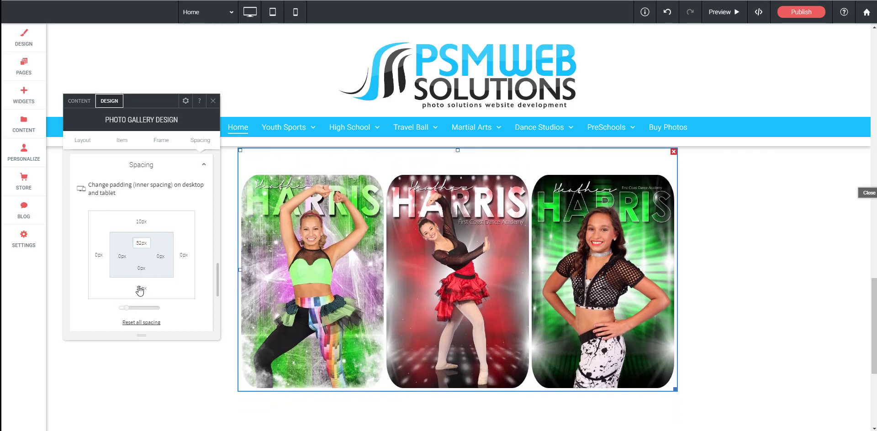
{"action": "left_click", "coordinate": [139, 288]}
{"action": "left_click_drag", "start_coordinate": [125, 311], "coordinate": [132, 311]}
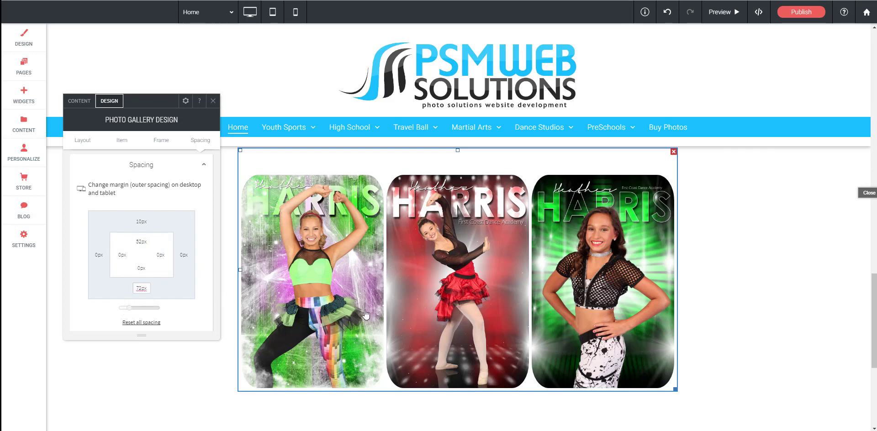
{"action": "left_click", "coordinate": [212, 101]}
Delete the photo gallery from the row below the PreSchool Photography section.
{"action": "scroll", "coordinate": [407, 268], "scroll_direction": "up", "scroll_amount": 1}
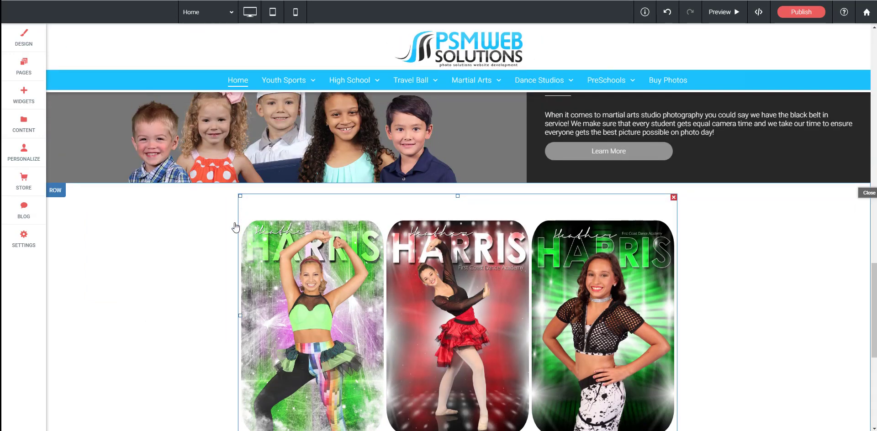
{"action": "left_click", "coordinate": [57, 191]}
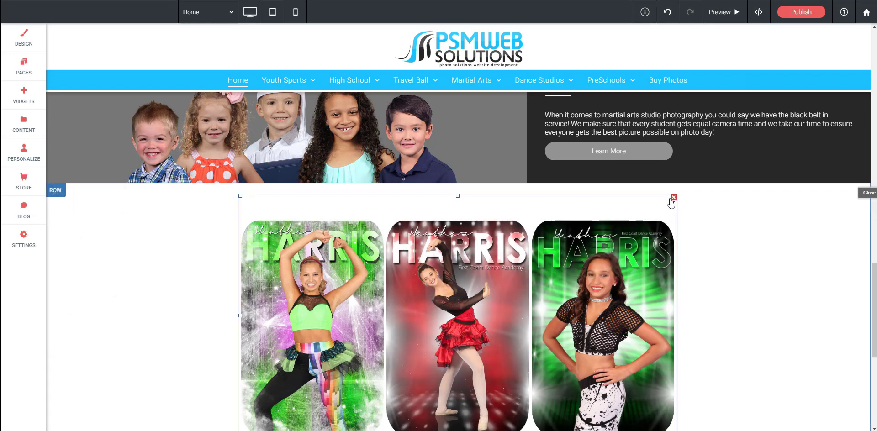
{"action": "left_click", "coordinate": [673, 198]}
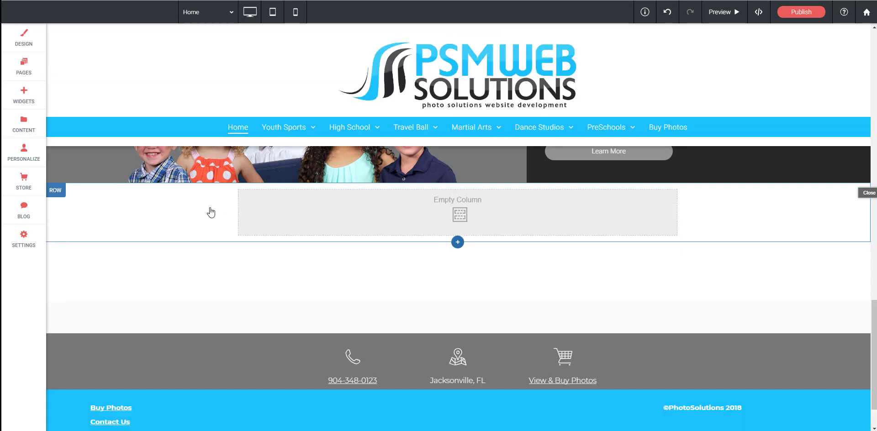
Delete the two empty rows below the PreSchool Photography section.
{"action": "left_click", "coordinate": [59, 191]}
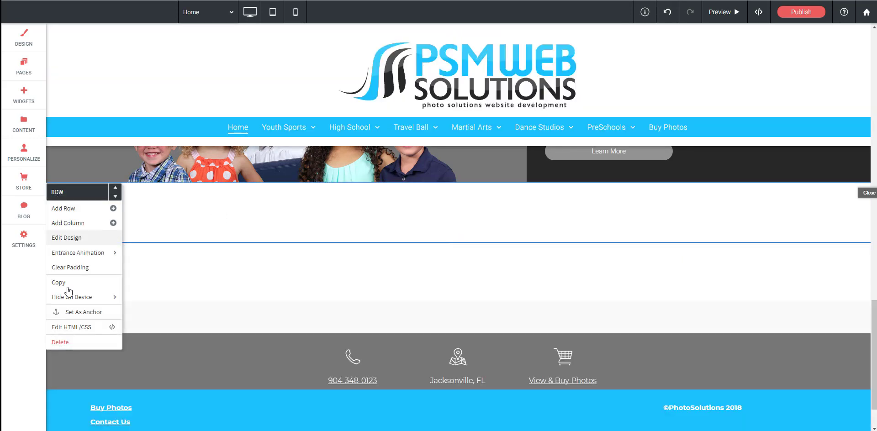
{"action": "left_click", "coordinate": [67, 349]}
{"action": "left_click", "coordinate": [215, 242]}
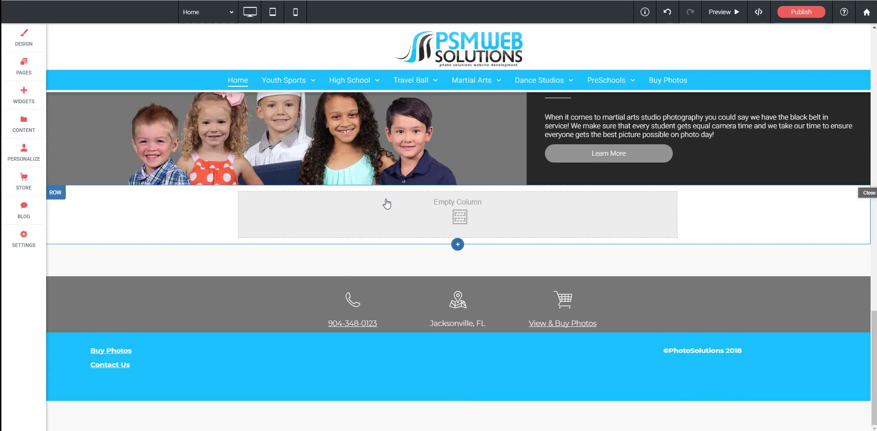
{"action": "left_click", "coordinate": [59, 194]}
{"action": "left_click", "coordinate": [64, 344]}
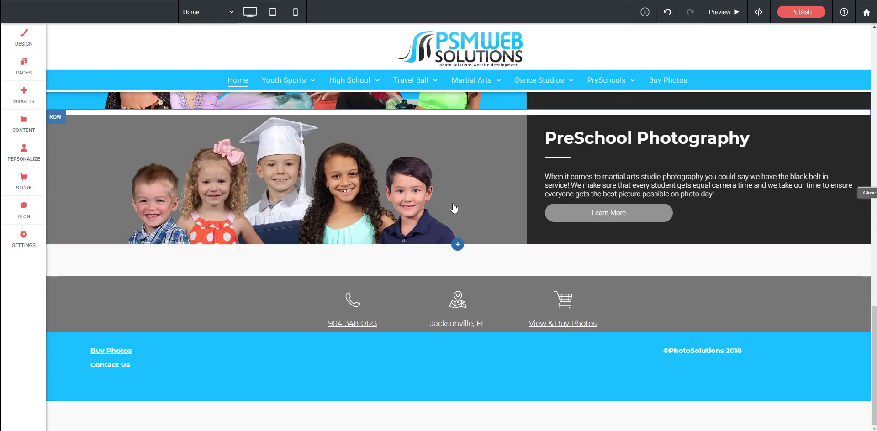
Start a new section below the PreSchool Photography row and browse the Contact Us templates.
{"action": "left_click", "coordinate": [455, 246]}
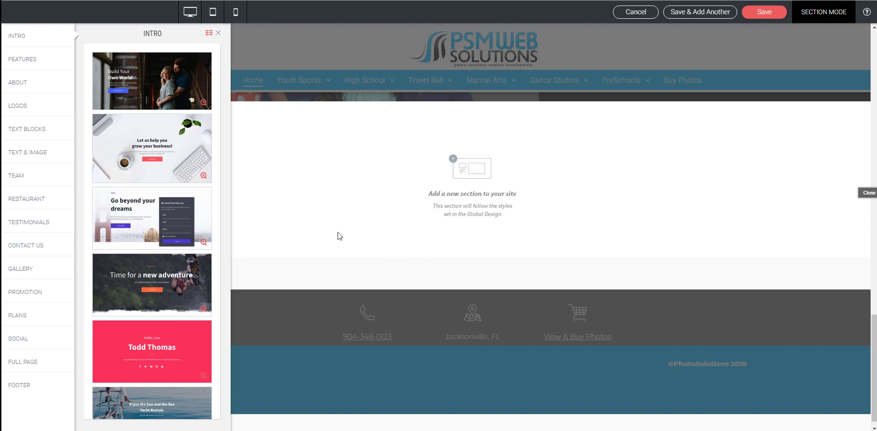
{"action": "left_click", "coordinate": [21, 247]}
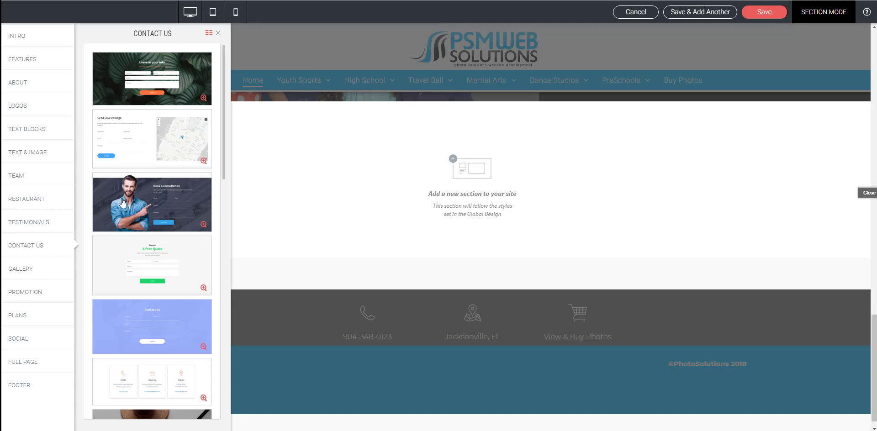
{"action": "scroll", "coordinate": [150, 156], "scroll_direction": "down", "scroll_amount": 4}
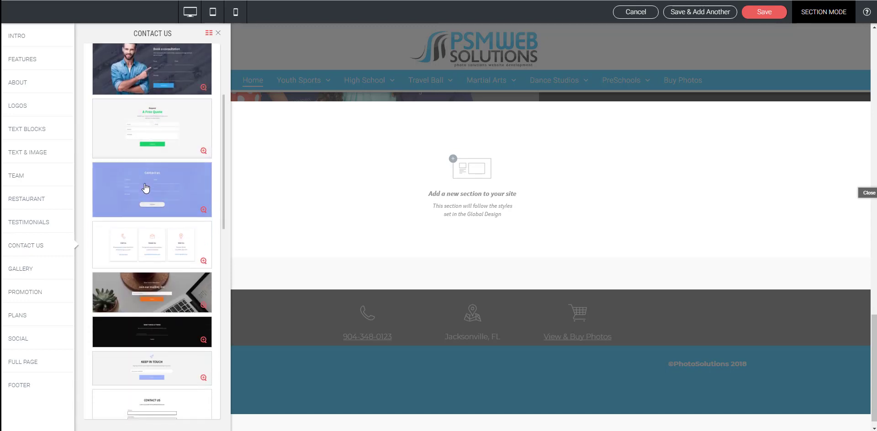
{"action": "scroll", "coordinate": [149, 233], "scroll_direction": "down", "scroll_amount": 3}
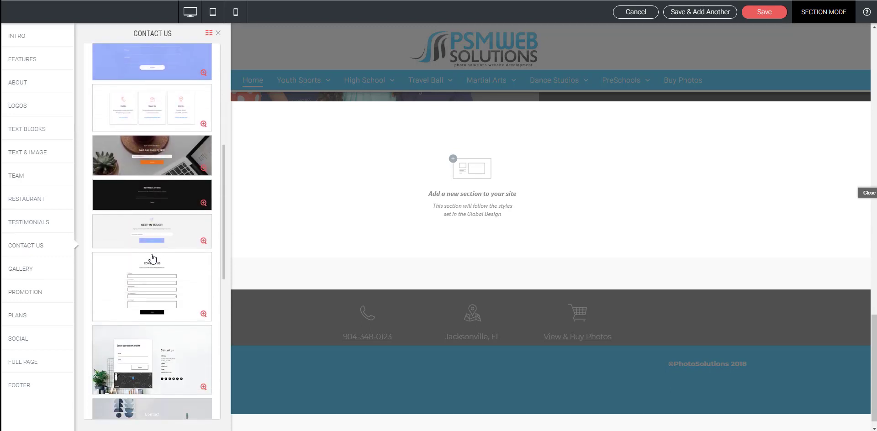
{"action": "scroll", "coordinate": [152, 258], "scroll_direction": "down", "scroll_amount": 3}
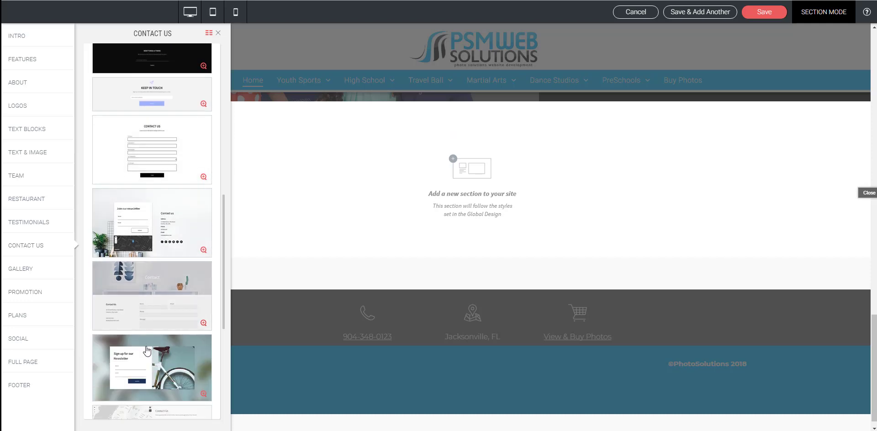
Try the bicycle newsletter sign-up, Contact banner, and combined newsletter and contact details templates in the new section.
{"action": "left_click", "coordinate": [146, 363]}
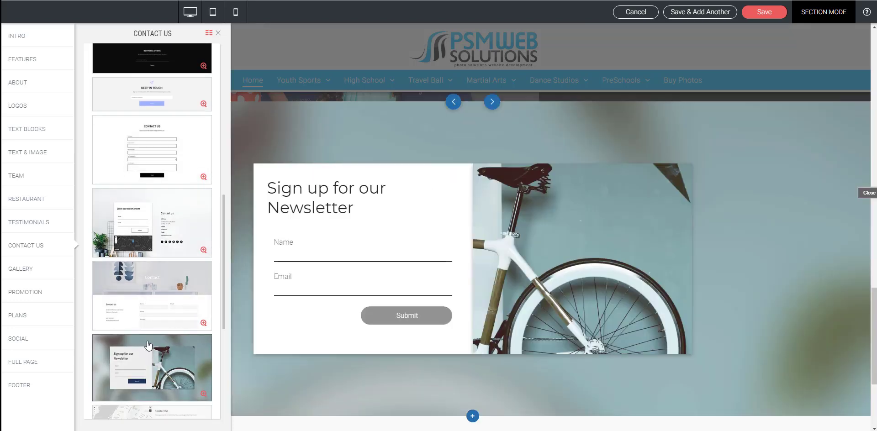
{"action": "left_click", "coordinate": [141, 285]}
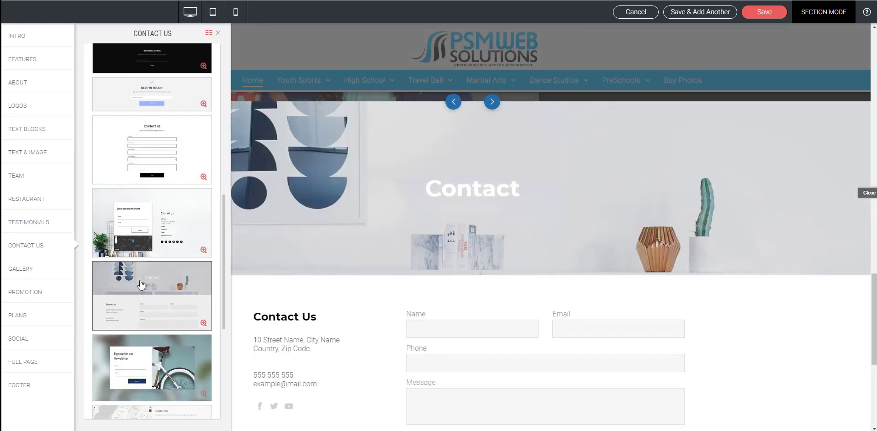
{"action": "left_click", "coordinate": [142, 233]}
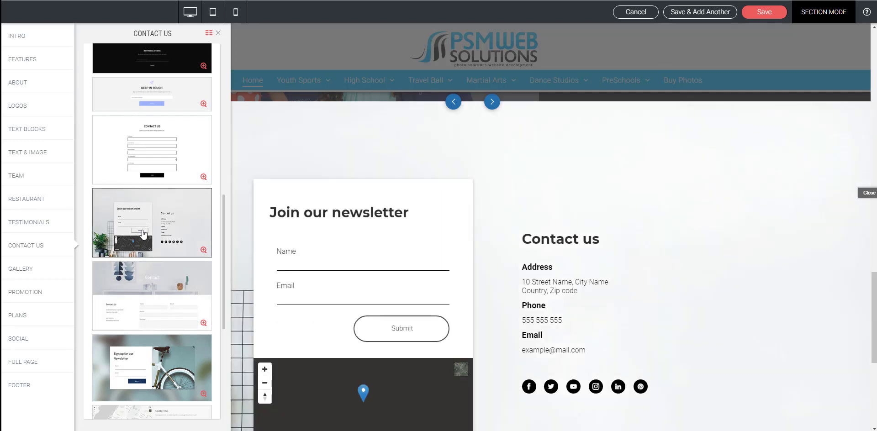
Apply the Keep in Touch template to the new section and save it to the page.
{"action": "left_click", "coordinate": [164, 97]}
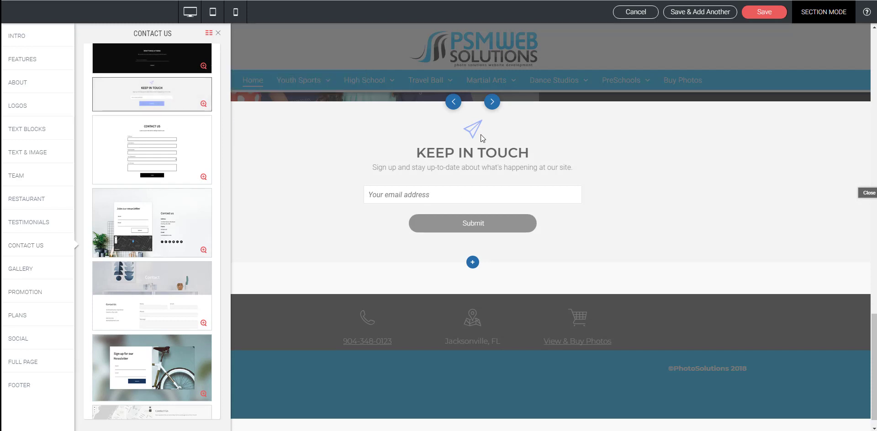
{"action": "left_click", "coordinate": [771, 17]}
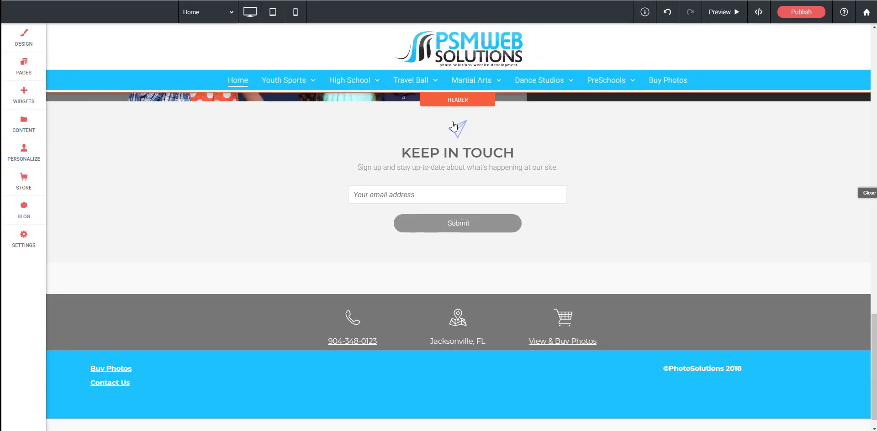
{"action": "scroll", "coordinate": [411, 212], "scroll_direction": "up", "scroll_amount": 1}
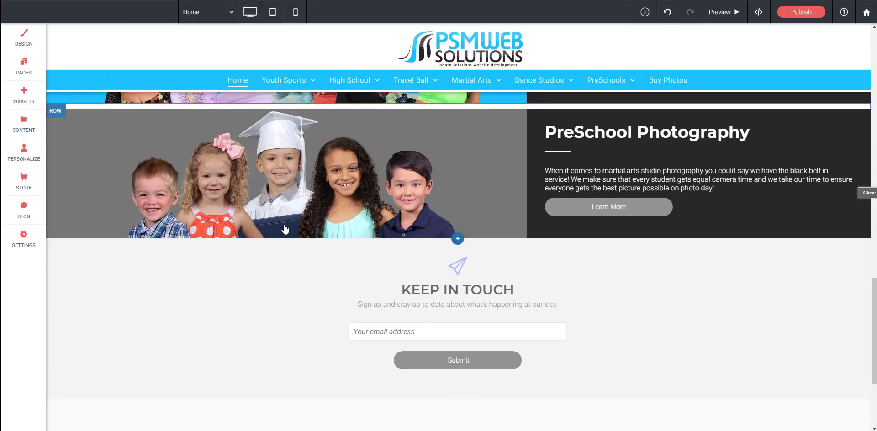
Examine the Keep in Touch form's field items and its submission recipient settings.
{"action": "scroll", "coordinate": [465, 333], "scroll_direction": "down", "scroll_amount": 2}
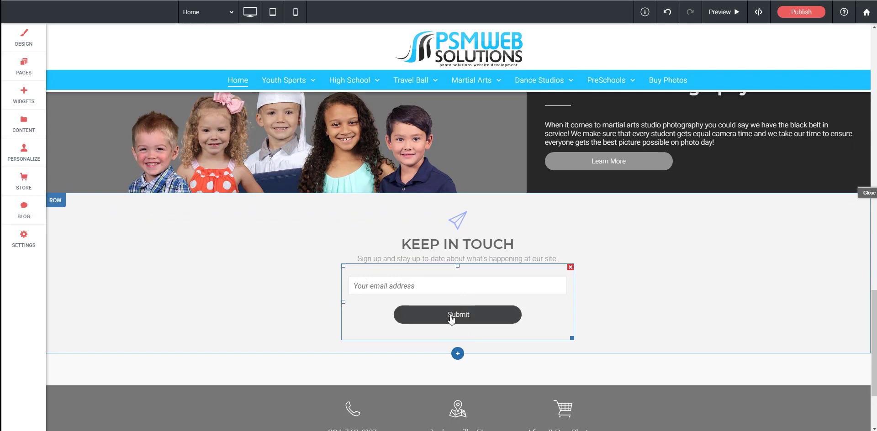
{"action": "left_click", "coordinate": [450, 320]}
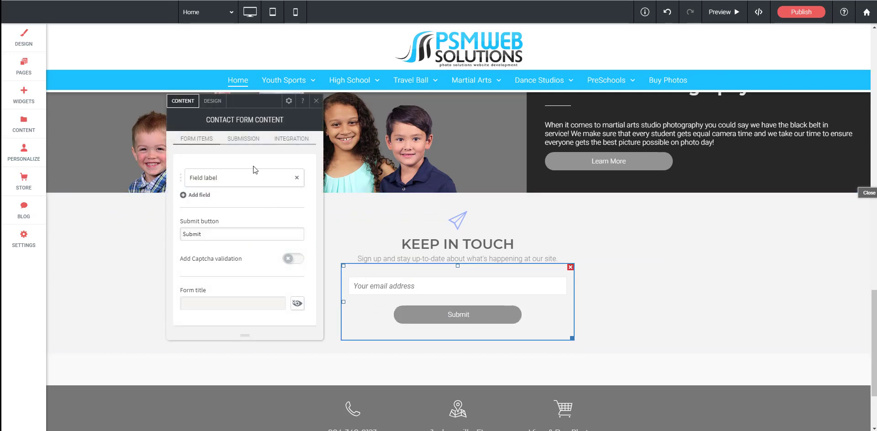
{"action": "left_click", "coordinate": [246, 142]}
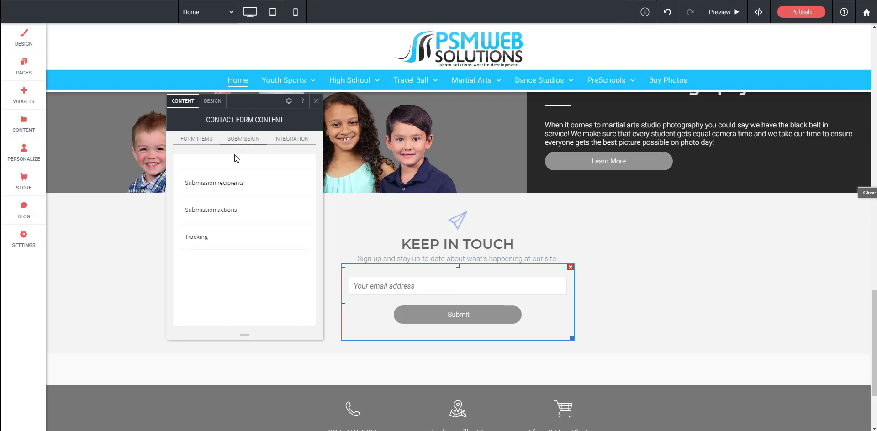
{"action": "left_click", "coordinate": [219, 185]}
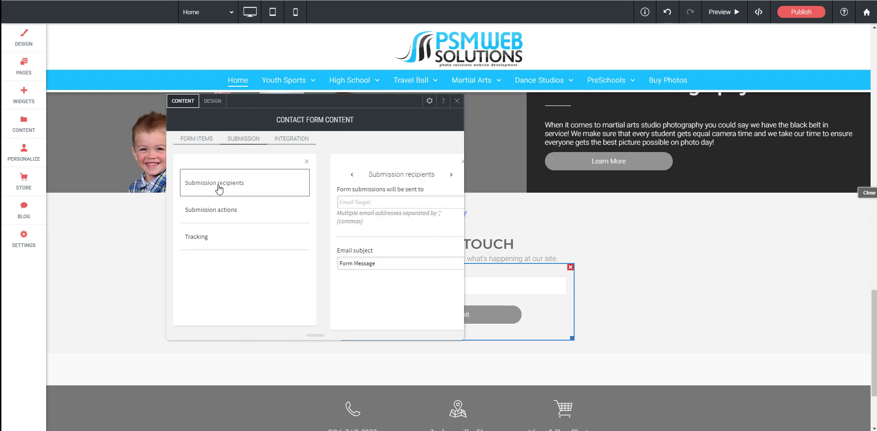
{"action": "left_click", "coordinate": [372, 204]}
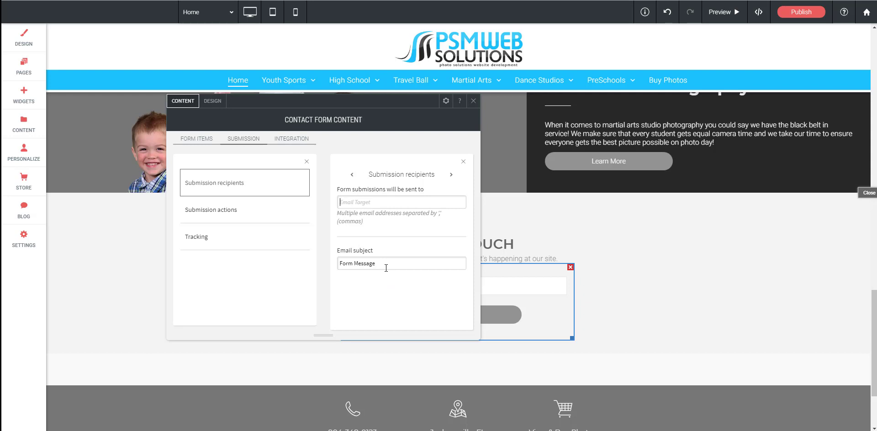
Review the contact form's submission actions, tracking code and third-party integration options, and close its settings.
{"action": "left_click", "coordinate": [225, 212]}
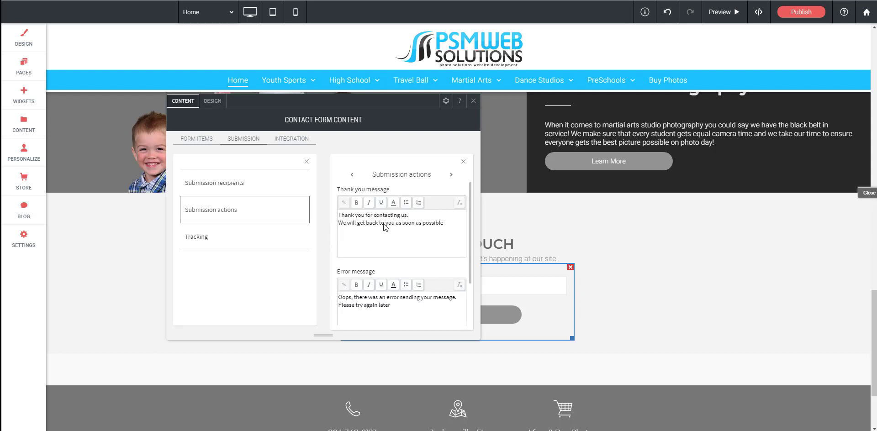
{"action": "scroll", "coordinate": [388, 249], "scroll_direction": "down", "scroll_amount": 2}
{"action": "scroll", "coordinate": [388, 253], "scroll_direction": "up", "scroll_amount": 2}
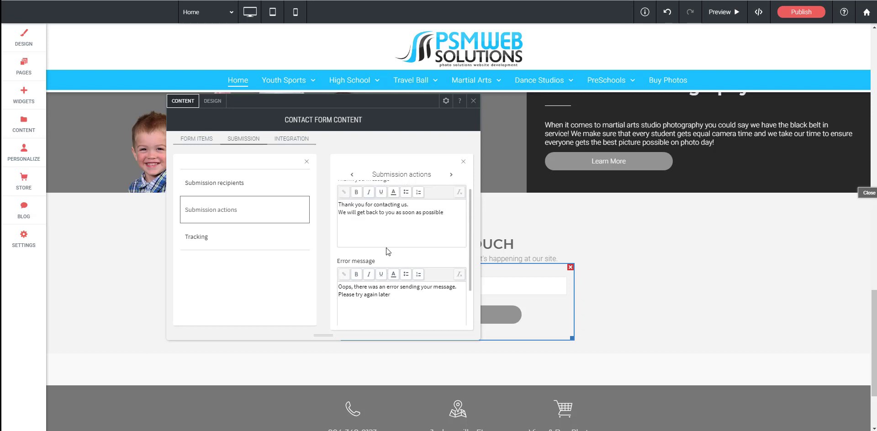
{"action": "scroll", "coordinate": [386, 258], "scroll_direction": "down", "scroll_amount": 2}
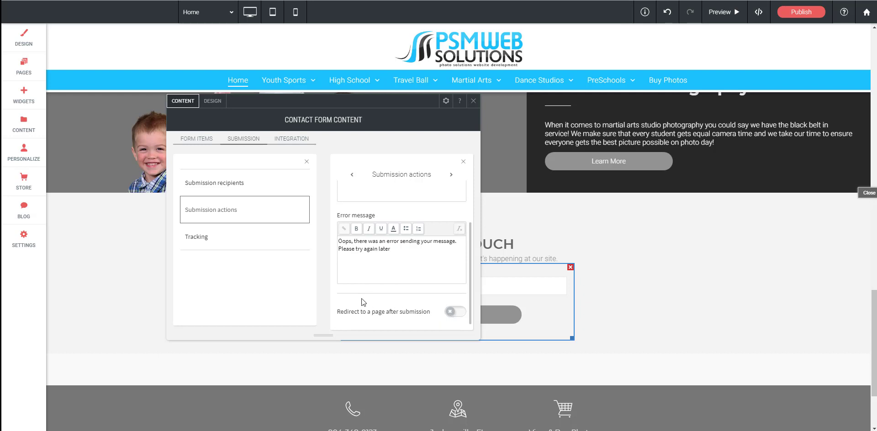
{"action": "left_click", "coordinate": [209, 241]}
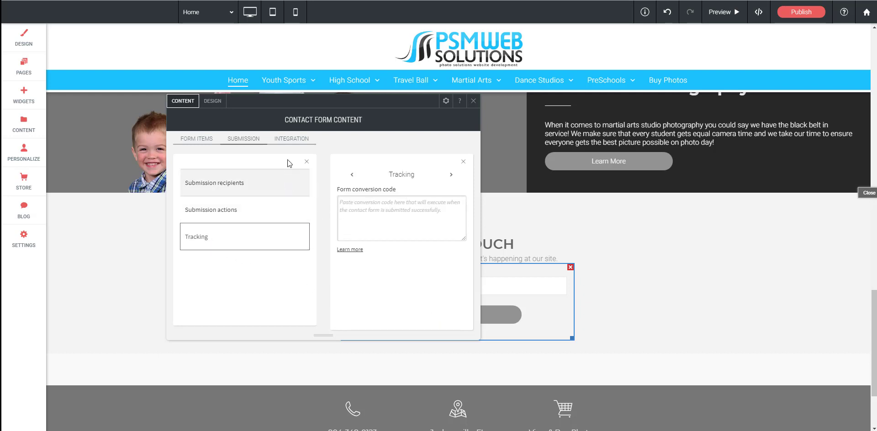
{"action": "left_click", "coordinate": [290, 141]}
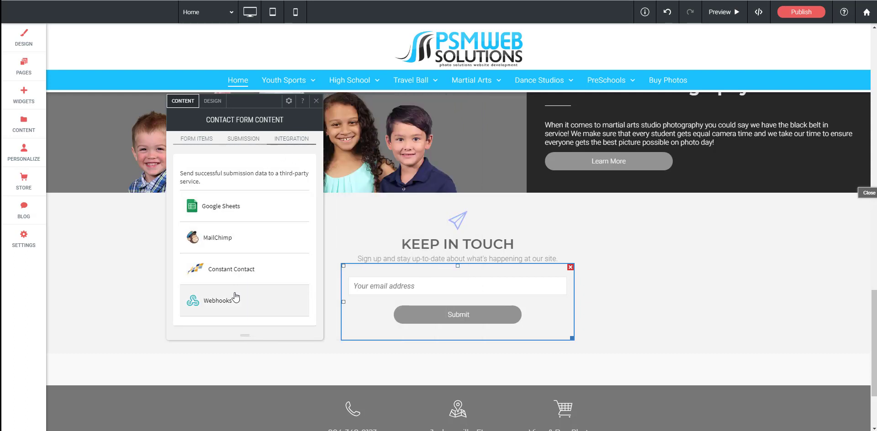
{"action": "left_click", "coordinate": [316, 101]}
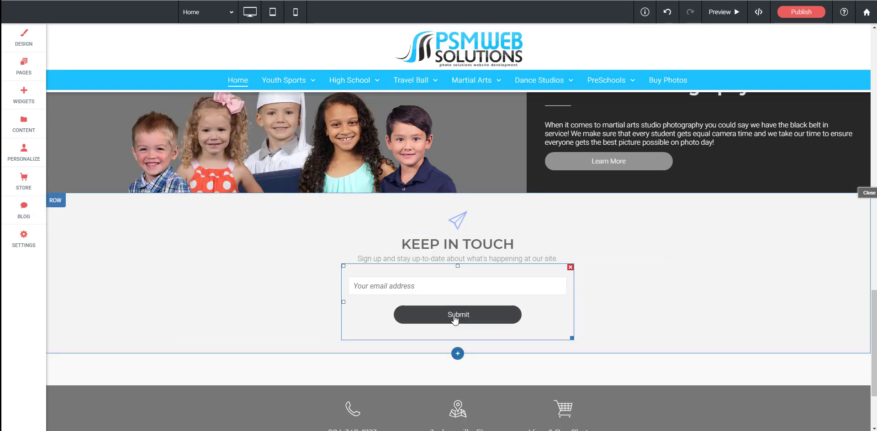
Replace the paper-plane icon above the Keep in Touch heading with the shield-shaped arrow icon from the Social & Media category.
{"action": "left_click", "coordinate": [455, 221]}
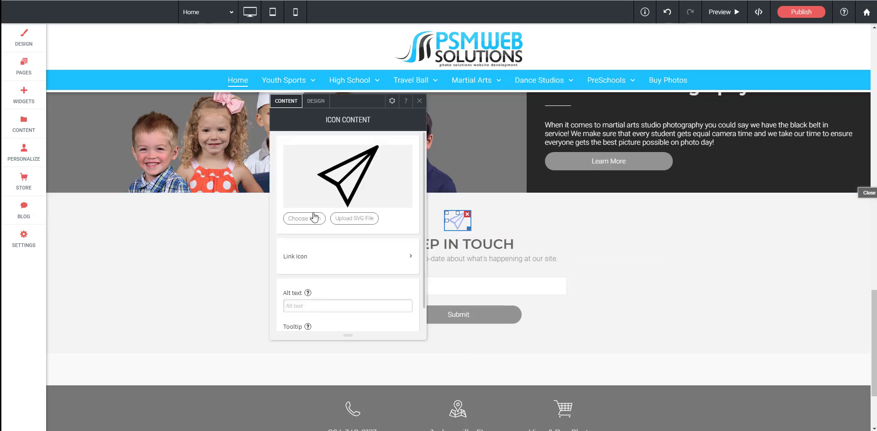
{"action": "left_click", "coordinate": [314, 217]}
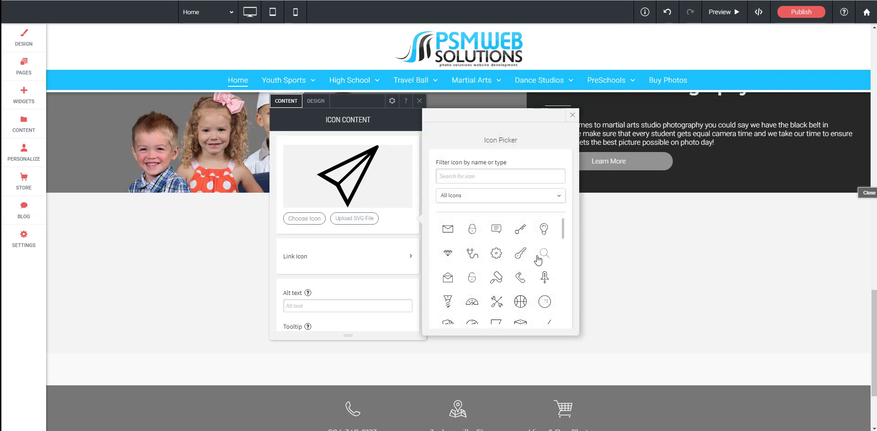
{"action": "scroll", "coordinate": [537, 259], "scroll_direction": "down", "scroll_amount": 10}
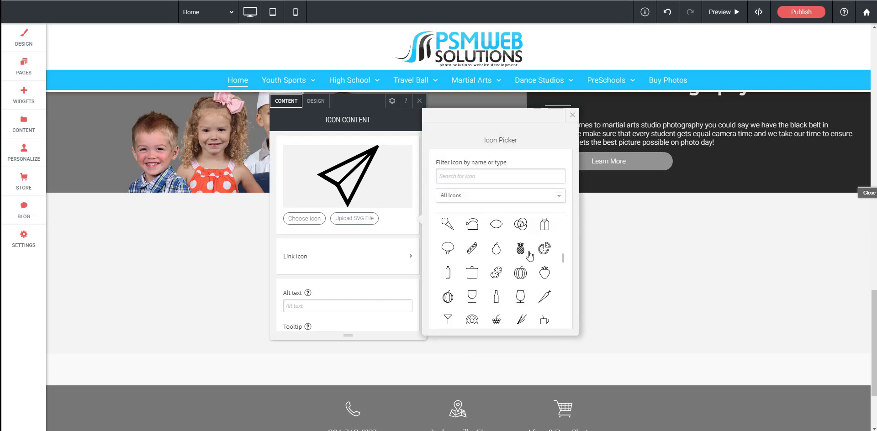
{"action": "left_click", "coordinate": [497, 196]}
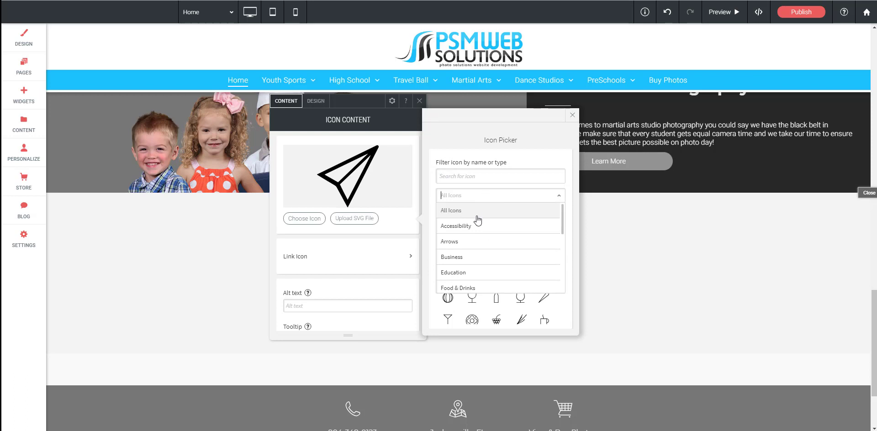
{"action": "scroll", "coordinate": [473, 250], "scroll_direction": "down", "scroll_amount": 3}
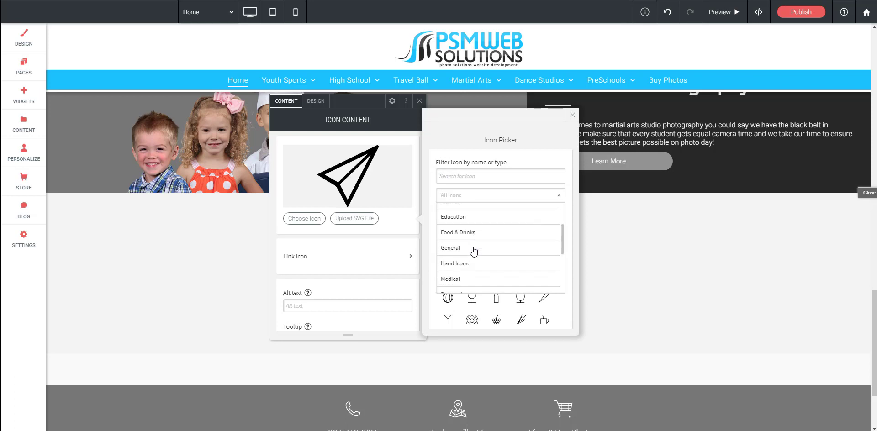
{"action": "scroll", "coordinate": [473, 250], "scroll_direction": "down", "scroll_amount": 3}
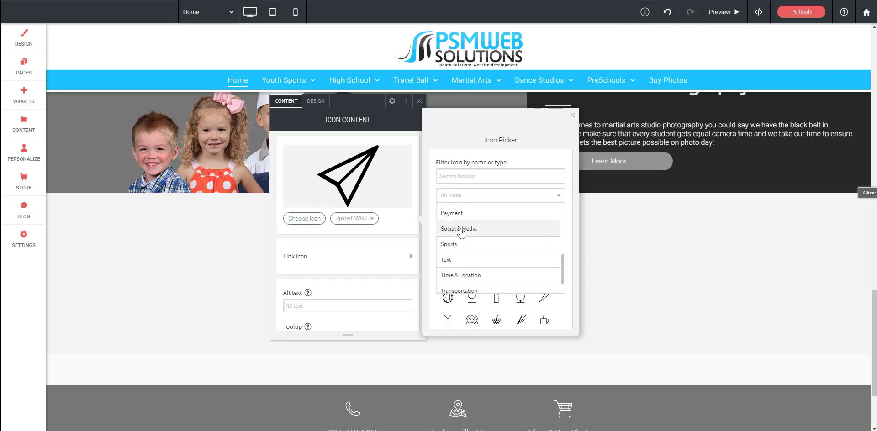
{"action": "left_click", "coordinate": [461, 229]}
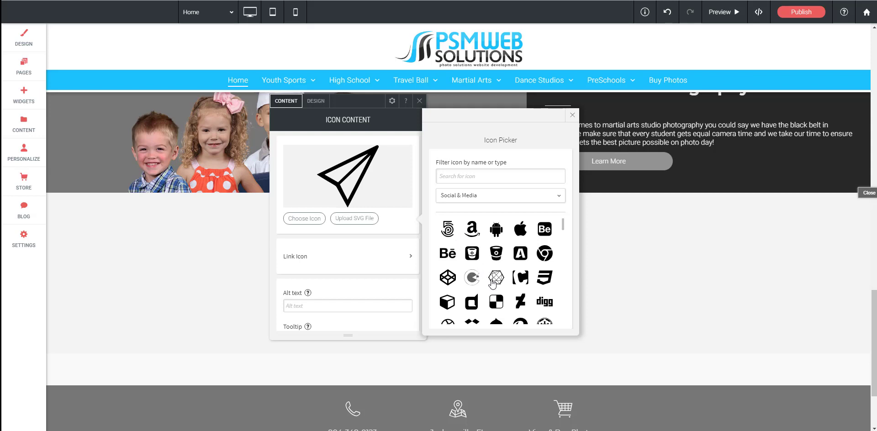
{"action": "scroll", "coordinate": [495, 285], "scroll_direction": "down", "scroll_amount": 4}
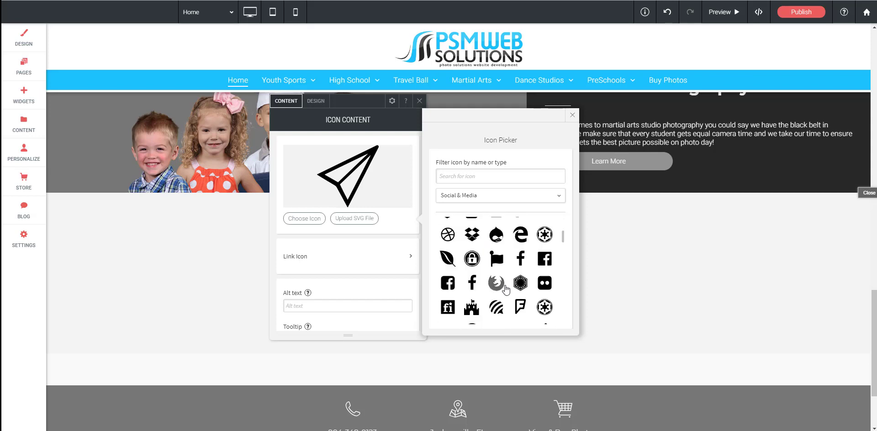
{"action": "scroll", "coordinate": [447, 285], "scroll_direction": "down", "scroll_amount": 1}
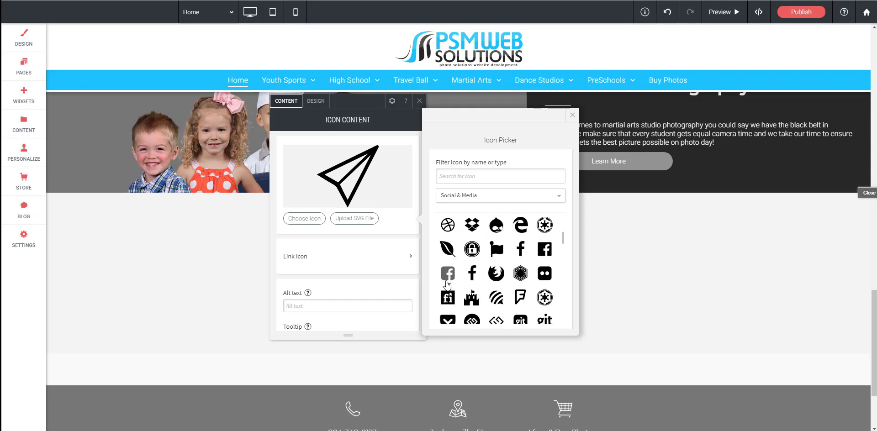
{"action": "scroll", "coordinate": [447, 285], "scroll_direction": "down", "scroll_amount": 2}
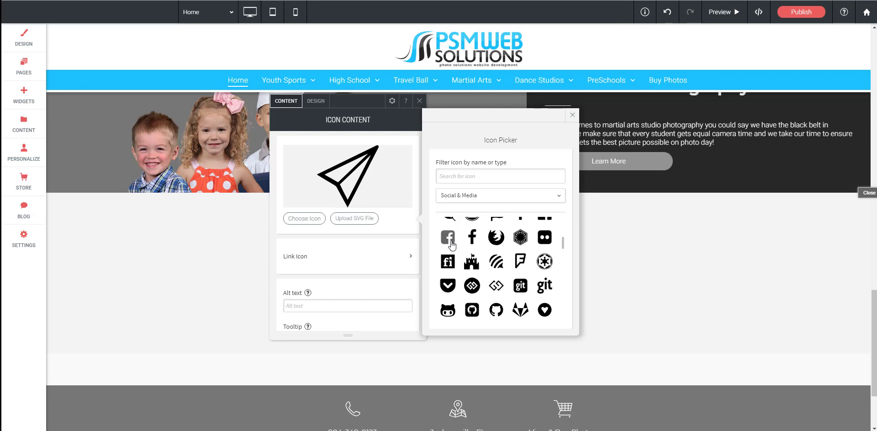
{"action": "left_click", "coordinate": [451, 290]}
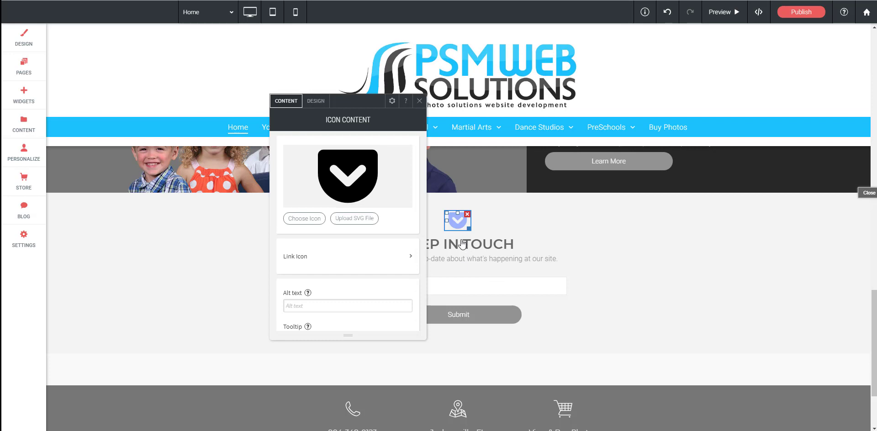
Enlarge the section icon to about 203 px wide and 152 px high with its proportions kept.
{"action": "left_click", "coordinate": [315, 101]}
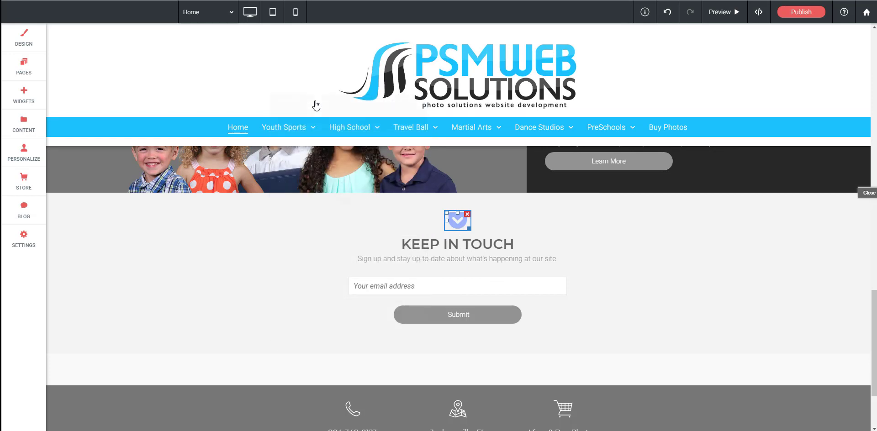
{"action": "scroll", "coordinate": [383, 253], "scroll_direction": "down", "scroll_amount": 1}
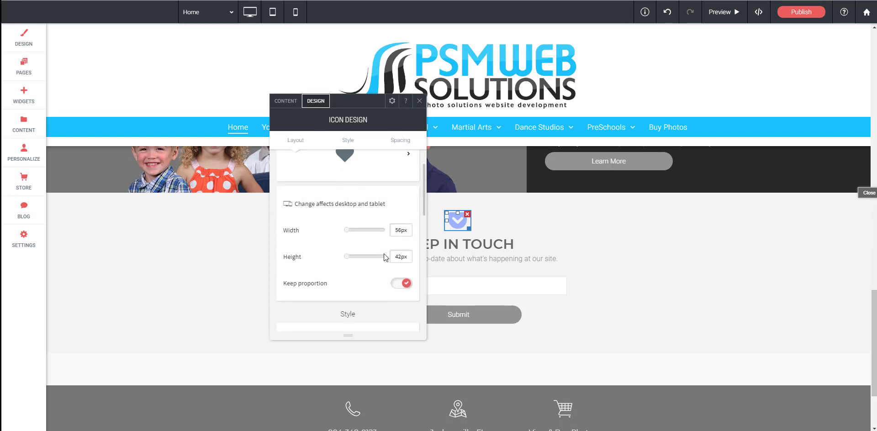
{"action": "left_click_drag", "start_coordinate": [347, 231], "coordinate": [355, 230]}
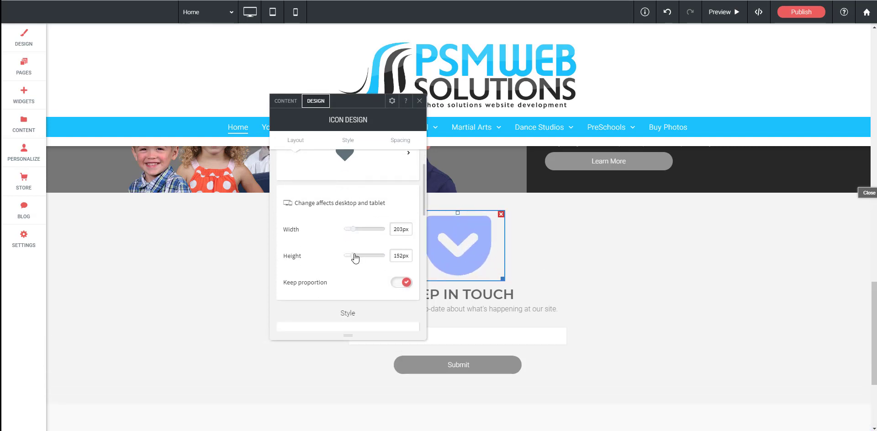
{"action": "left_click_drag", "start_coordinate": [355, 258], "coordinate": [357, 257]}
Recolour the section icon yellow using the recently used colour.
{"action": "left_click_drag", "start_coordinate": [361, 101], "coordinate": [245, 105]}
{"action": "scroll", "coordinate": [232, 273], "scroll_direction": "down", "scroll_amount": 3}
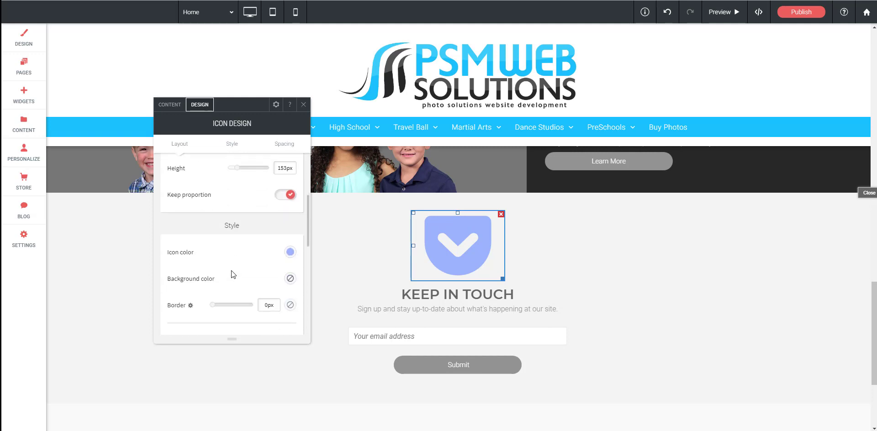
{"action": "left_click", "coordinate": [290, 251]}
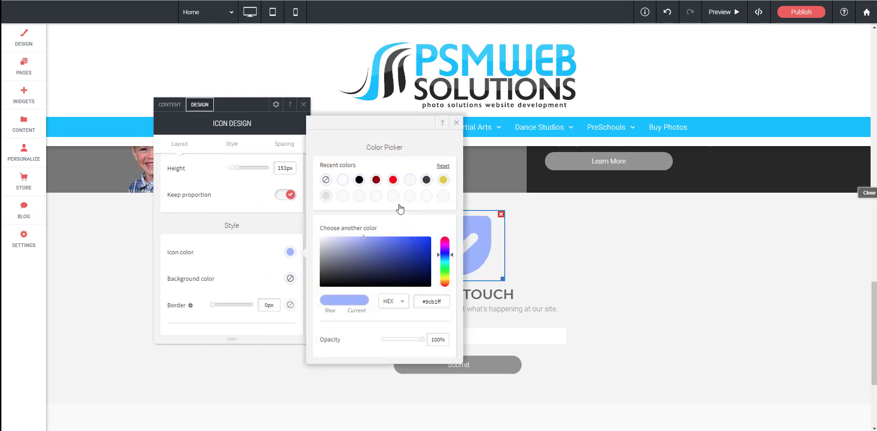
{"action": "left_click", "coordinate": [443, 179]}
{"action": "left_click", "coordinate": [455, 123]}
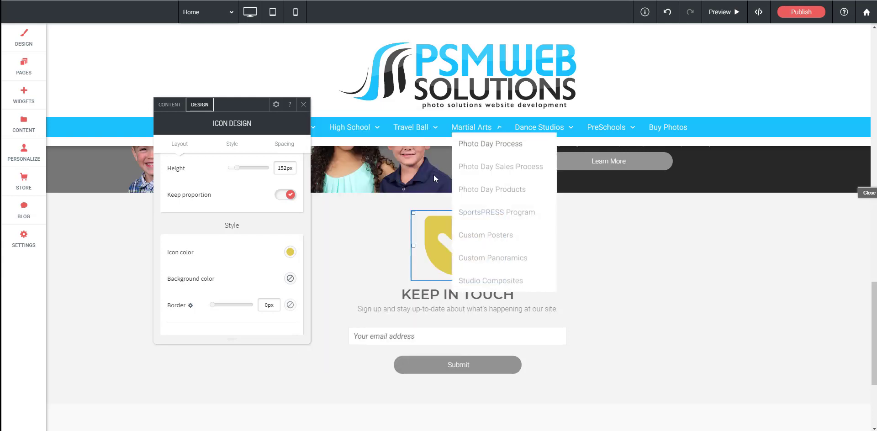
Review the icon's border and hover effect options, and delete the icon from the Keep in Touch section.
{"action": "scroll", "coordinate": [254, 269], "scroll_direction": "down", "scroll_amount": 2}
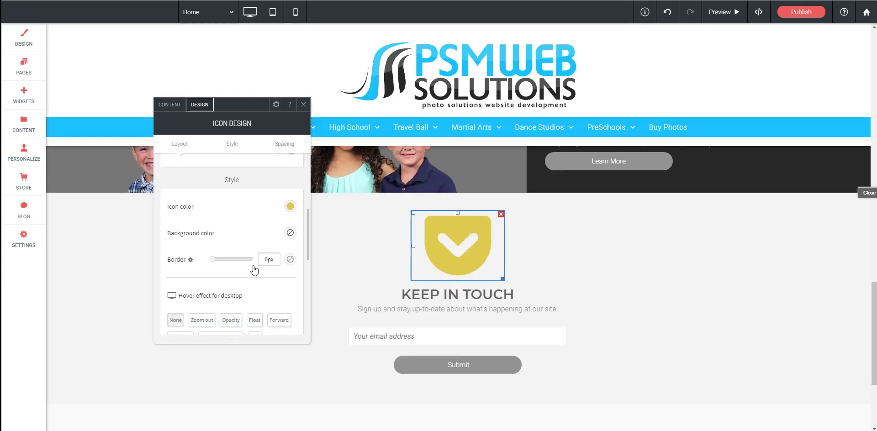
{"action": "scroll", "coordinate": [238, 247], "scroll_direction": "down", "scroll_amount": 1}
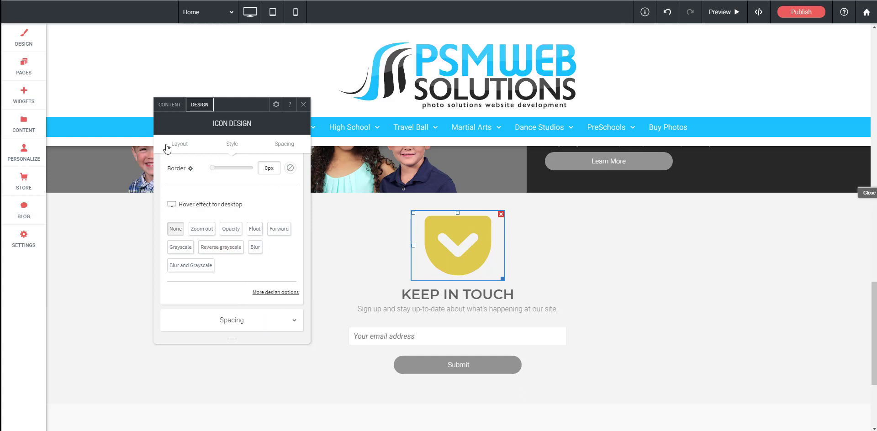
{"action": "left_click", "coordinate": [169, 104]}
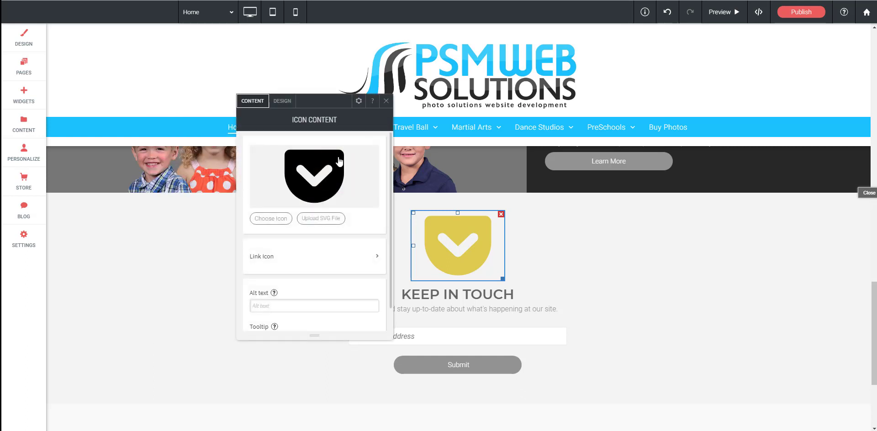
{"action": "left_click", "coordinate": [385, 102]}
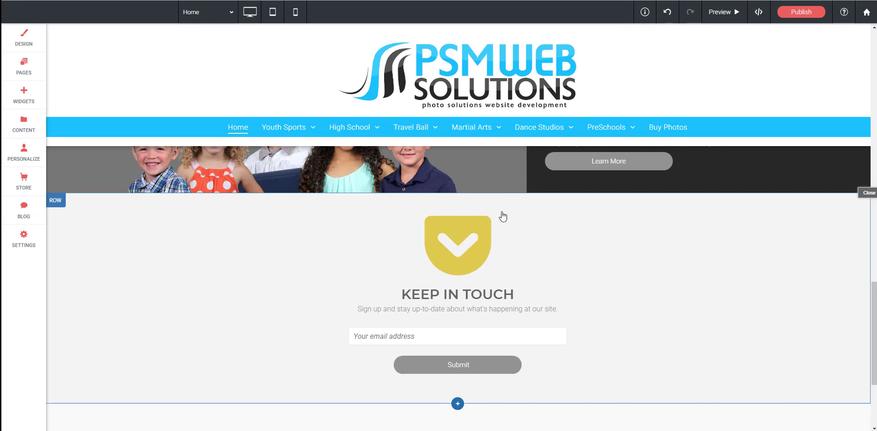
{"action": "left_click", "coordinate": [500, 215]}
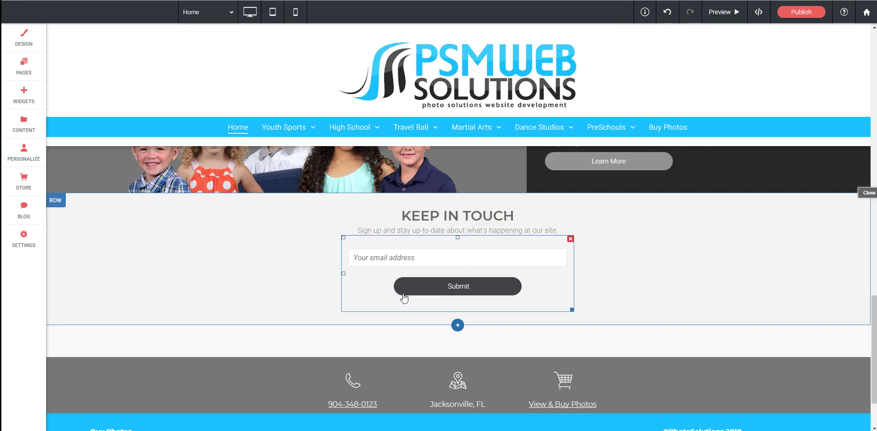
Change the Keep in Touch heading text to "Sign Up Today!".
{"action": "double_click", "coordinate": [434, 215]}
{"action": "left_click_drag", "start_coordinate": [402, 215], "coordinate": [522, 220]}
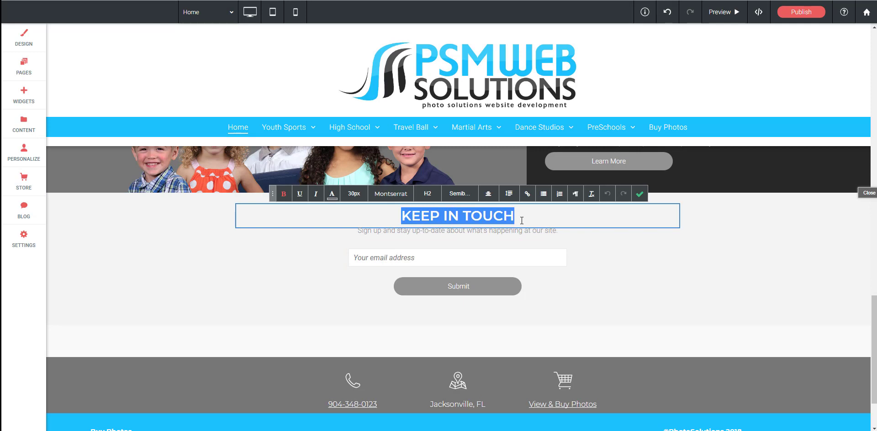
{"action": "type", "text": "Sign Up "}
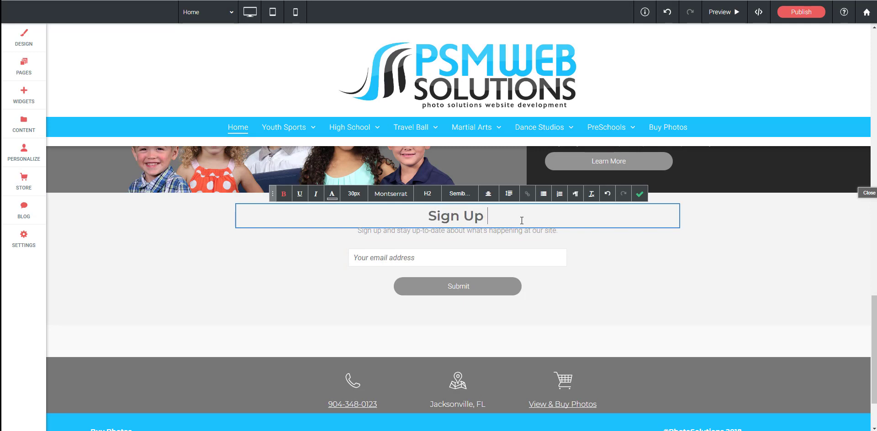
{"action": "type", "text": "Today!"}
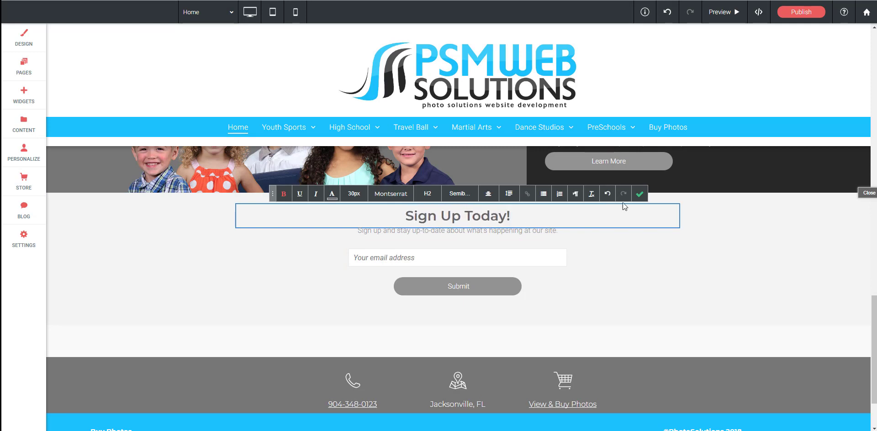
{"action": "left_click", "coordinate": [640, 193]}
Add a new field to the sign-up contact form and label it "First Name".
{"action": "left_click", "coordinate": [554, 247]}
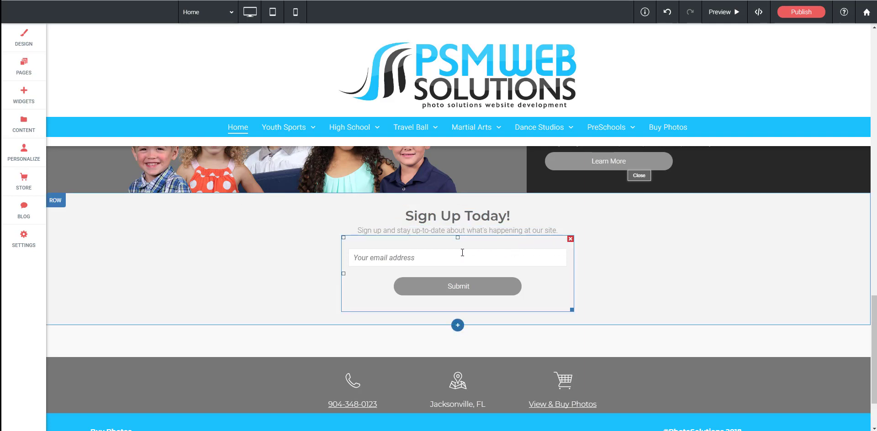
{"action": "left_click", "coordinate": [408, 260]}
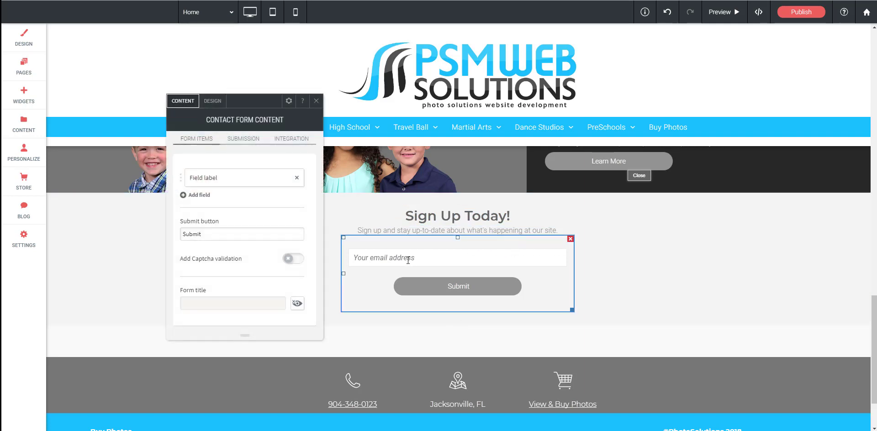
{"action": "left_click", "coordinate": [200, 196]}
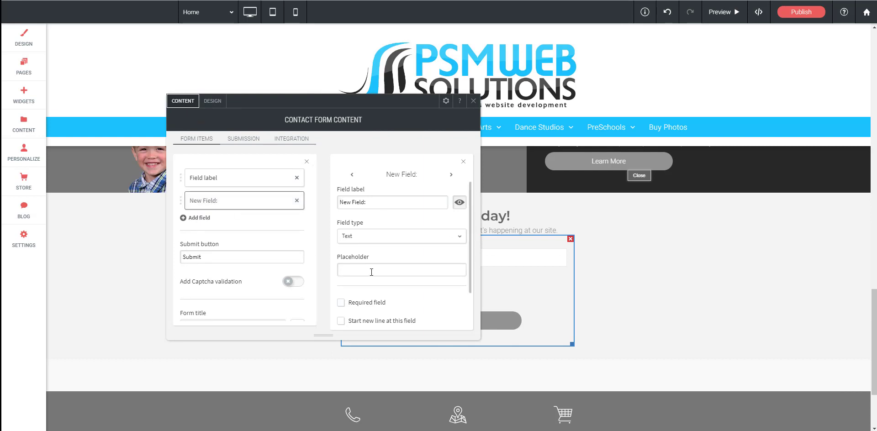
{"action": "left_click_drag", "start_coordinate": [380, 201], "coordinate": [336, 205]}
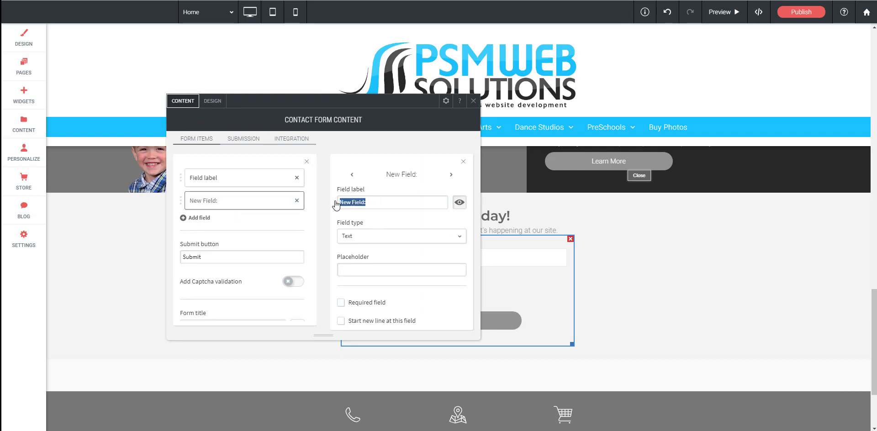
{"action": "type", "text": "First Name"}
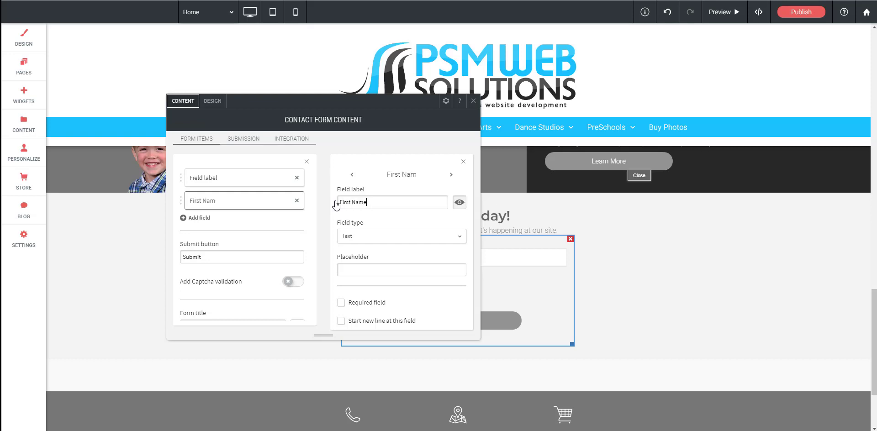
Set the new form field's type to File attachment and its label to "Upload Your League Logo".
{"action": "left_click", "coordinate": [364, 236]}
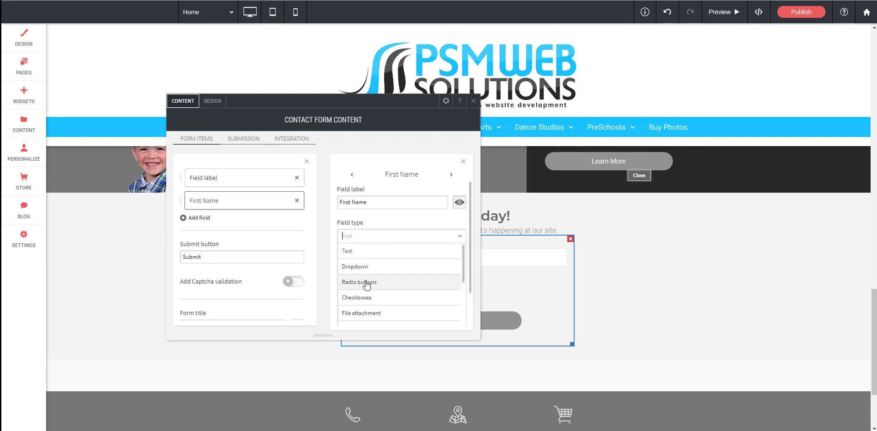
{"action": "scroll", "coordinate": [368, 299], "scroll_direction": "down", "scroll_amount": 3}
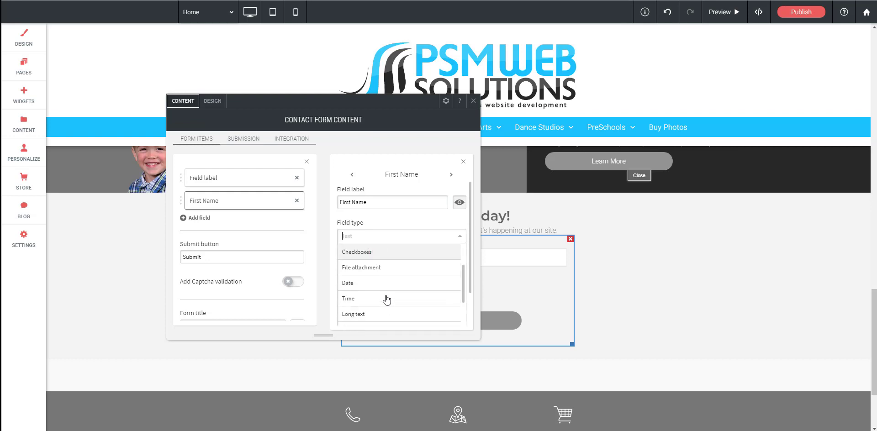
{"action": "left_click", "coordinate": [370, 268]}
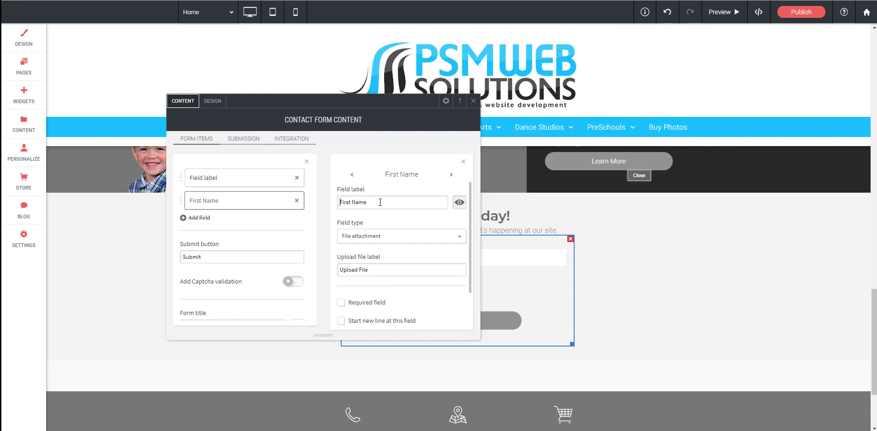
{"action": "left_click_drag", "start_coordinate": [380, 202], "coordinate": [337, 202]}
{"action": "type", "text": "U"}
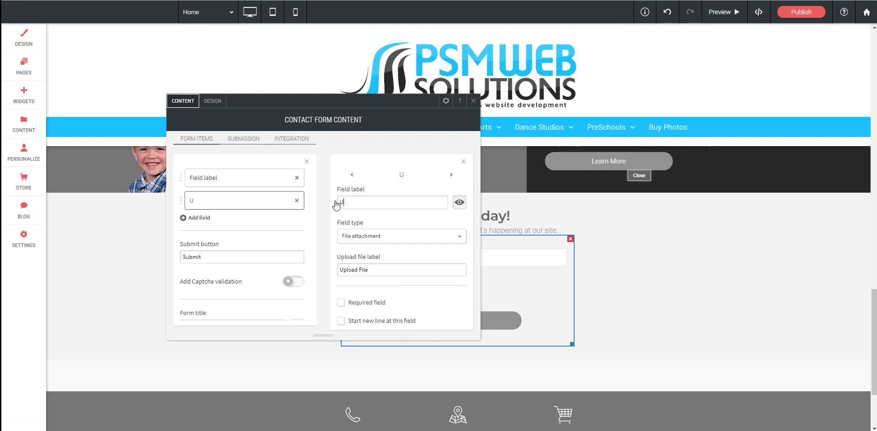
{"action": "type", "text": "pload Your League Logo"}
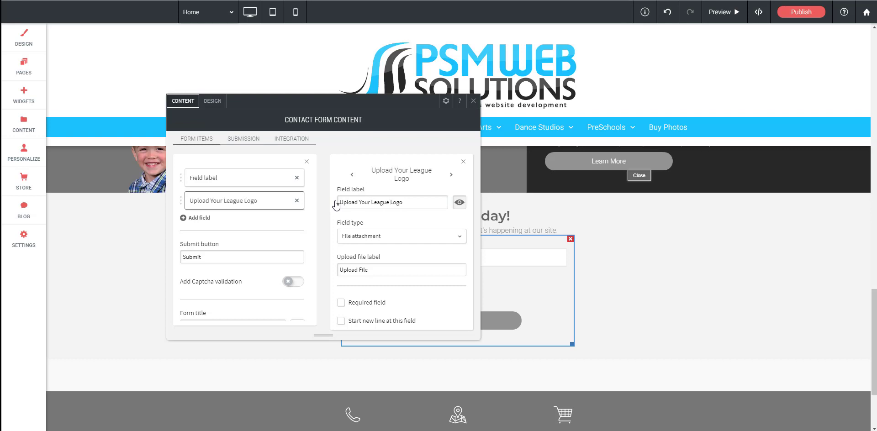
Make the Upload Your League Logo field required, start it on a new line, and set its field size to 100%.
{"action": "left_click", "coordinate": [342, 305]}
{"action": "left_click", "coordinate": [343, 324]}
{"action": "scroll", "coordinate": [434, 306], "scroll_direction": "down", "scroll_amount": 1}
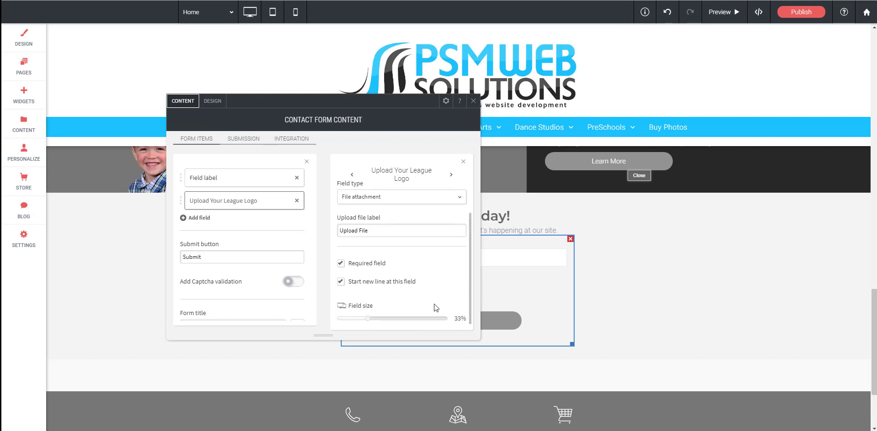
{"action": "left_click_drag", "start_coordinate": [369, 320], "coordinate": [448, 323]}
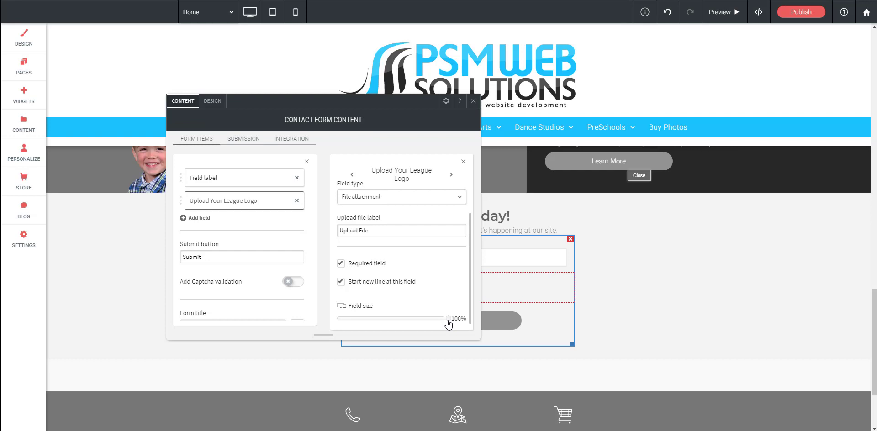
{"action": "left_click", "coordinate": [473, 101]}
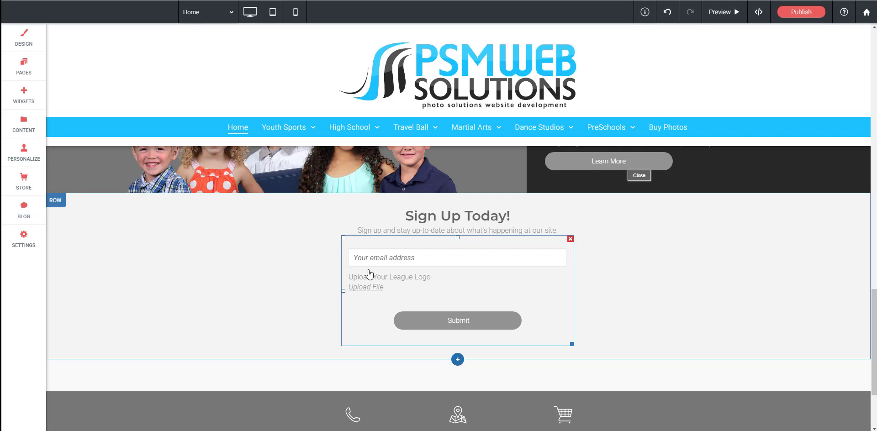
Add the Sportswear gallery section below the Sign Up Today! section and save it.
{"action": "scroll", "coordinate": [289, 248], "scroll_direction": "up", "scroll_amount": 1}
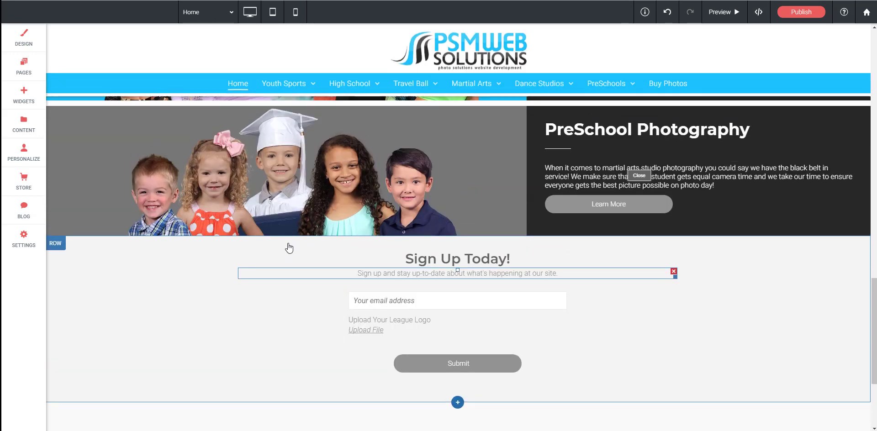
{"action": "scroll", "coordinate": [290, 248], "scroll_direction": "down", "scroll_amount": 1}
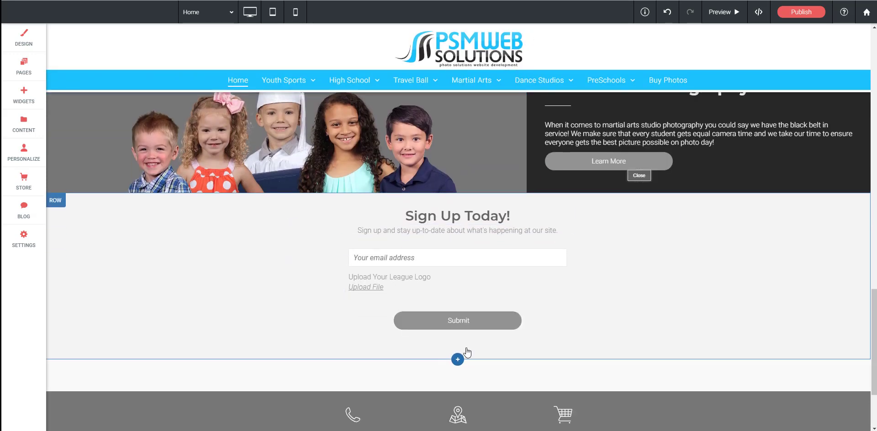
{"action": "left_click", "coordinate": [459, 361]}
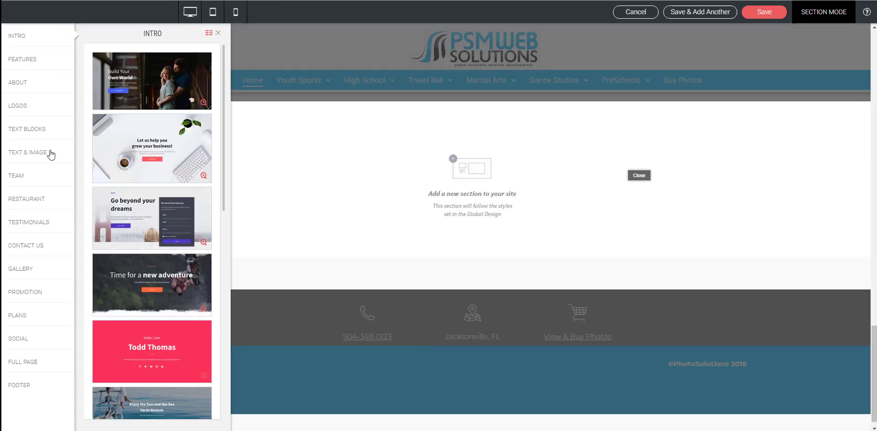
{"action": "left_click", "coordinate": [22, 132]}
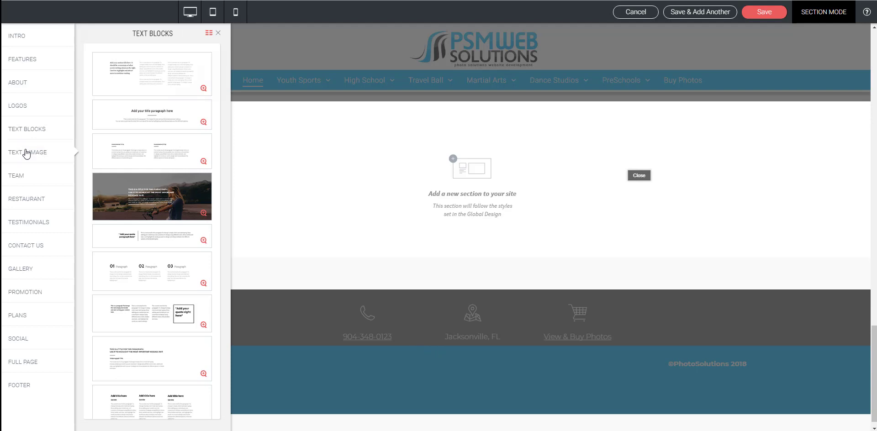
{"action": "left_click", "coordinate": [24, 151]}
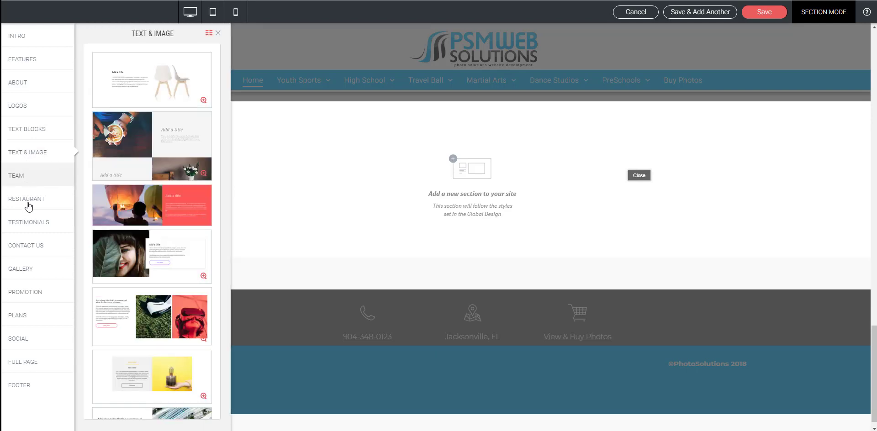
{"action": "left_click", "coordinate": [27, 272]}
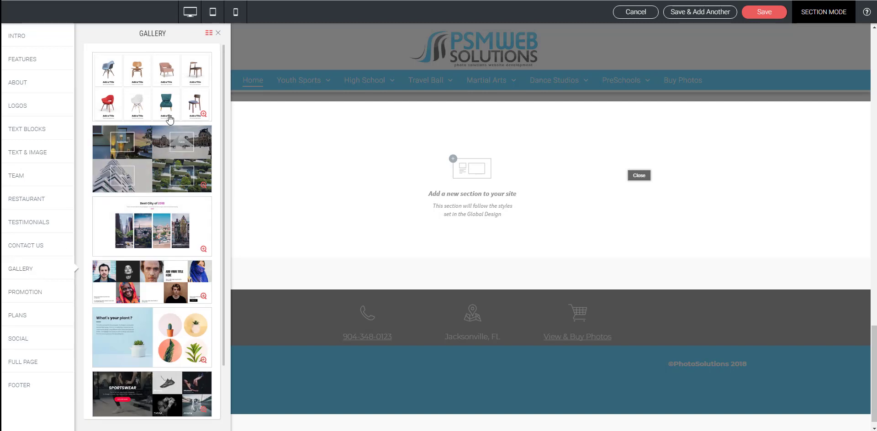
{"action": "scroll", "coordinate": [157, 256], "scroll_direction": "down", "scroll_amount": 2}
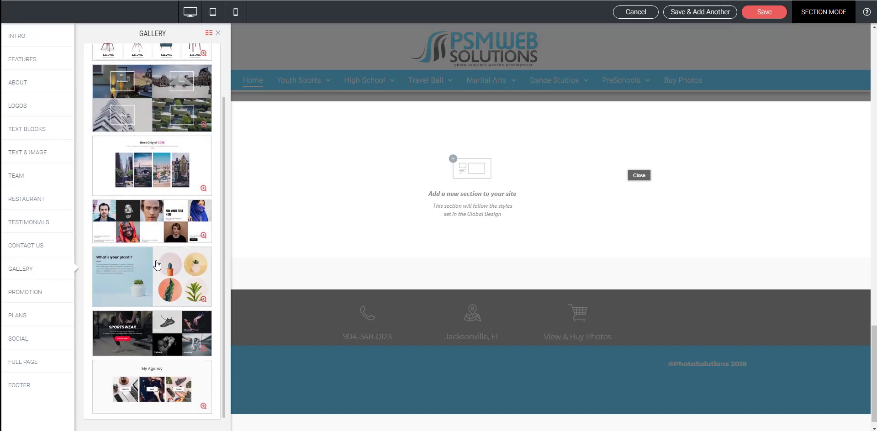
{"action": "scroll", "coordinate": [147, 272], "scroll_direction": "up", "scroll_amount": 2}
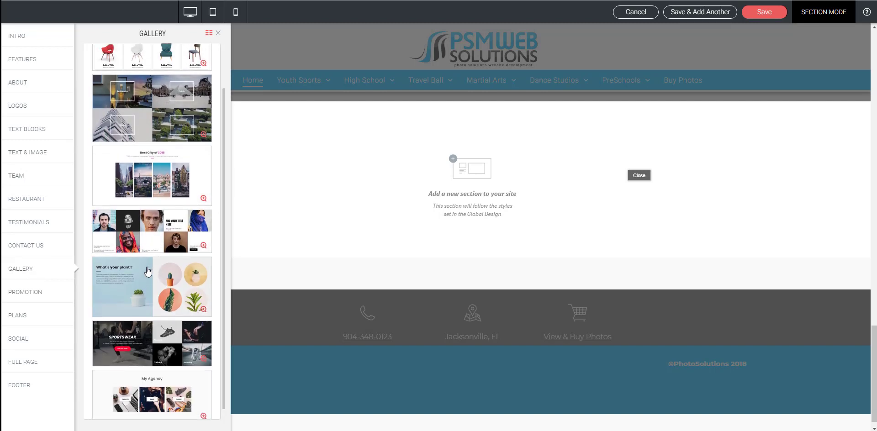
{"action": "scroll", "coordinate": [147, 272], "scroll_direction": "down", "scroll_amount": 2}
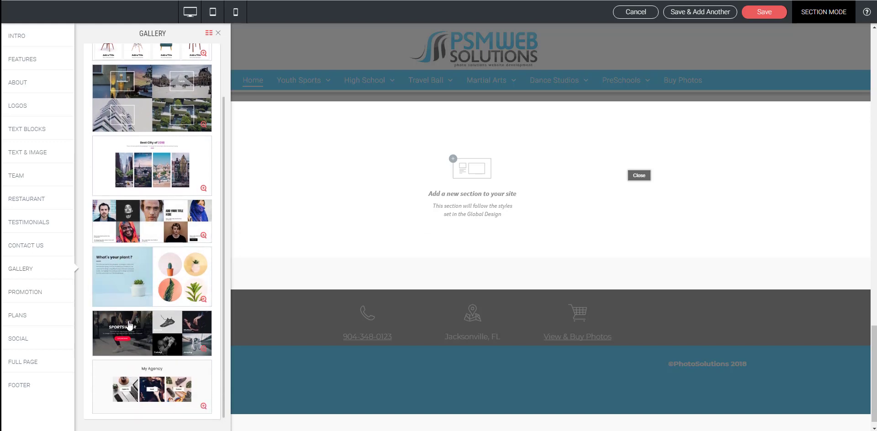
{"action": "left_click", "coordinate": [140, 336]}
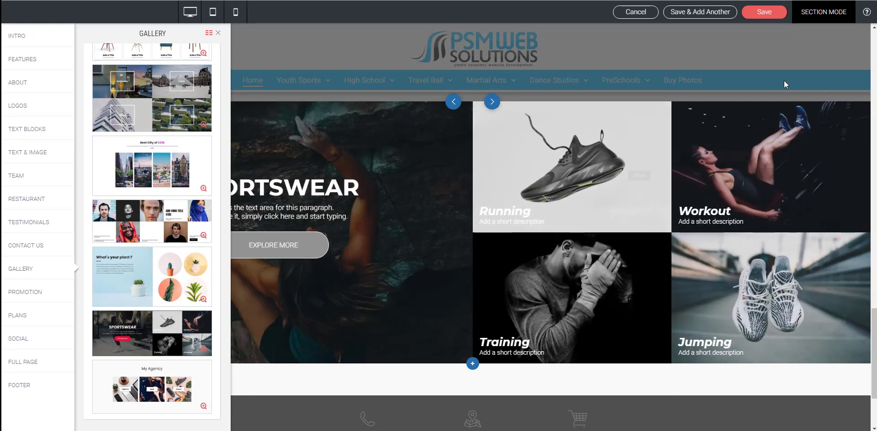
{"action": "left_click", "coordinate": [770, 18]}
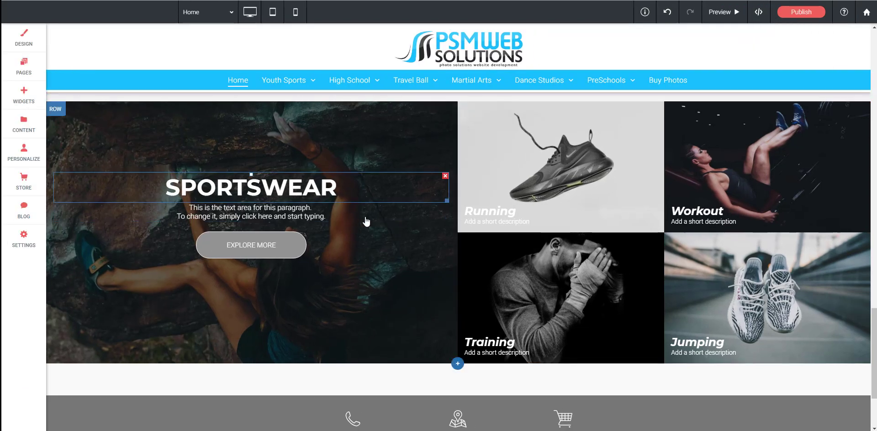
Examine the video and image background options of the Sportswear column.
{"action": "scroll", "coordinate": [368, 260], "scroll_direction": "up", "scroll_amount": 2}
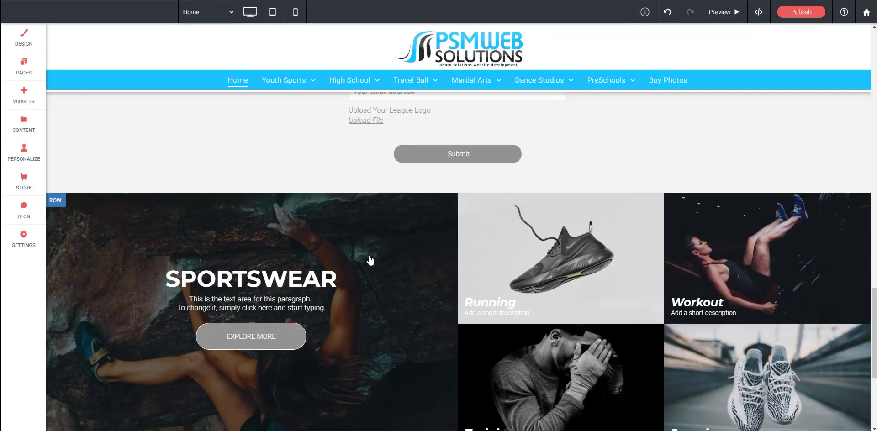
{"action": "left_click", "coordinate": [369, 227]}
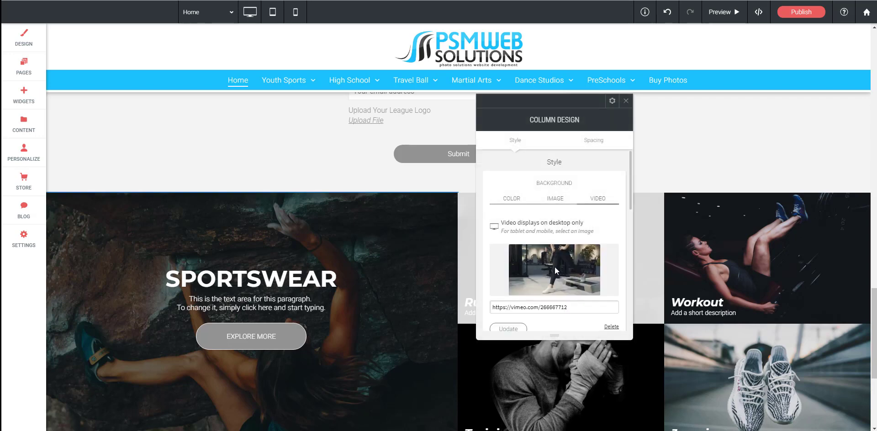
{"action": "scroll", "coordinate": [554, 269], "scroll_direction": "down", "scroll_amount": 1}
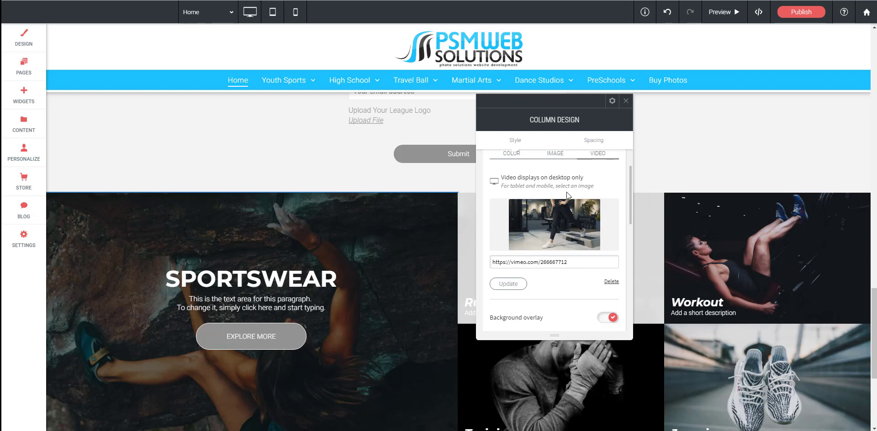
{"action": "scroll", "coordinate": [323, 283], "scroll_direction": "up", "scroll_amount": 1}
{"action": "scroll", "coordinate": [322, 281], "scroll_direction": "down", "scroll_amount": 1}
{"action": "left_click", "coordinate": [556, 155]}
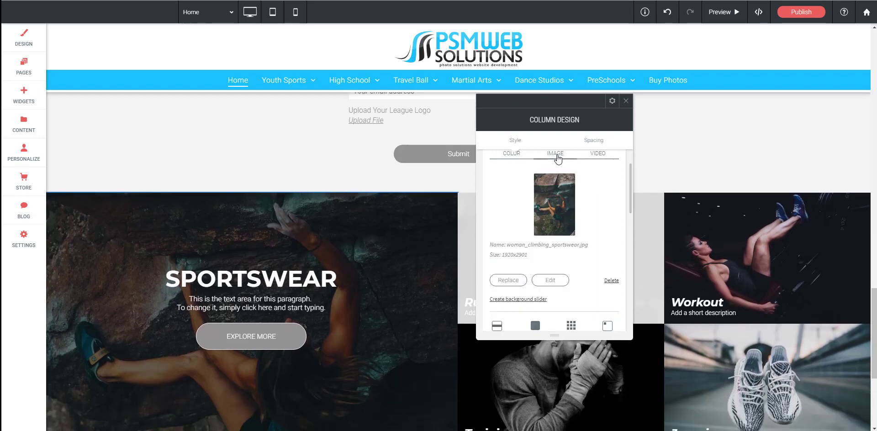
{"action": "left_click", "coordinate": [596, 156]}
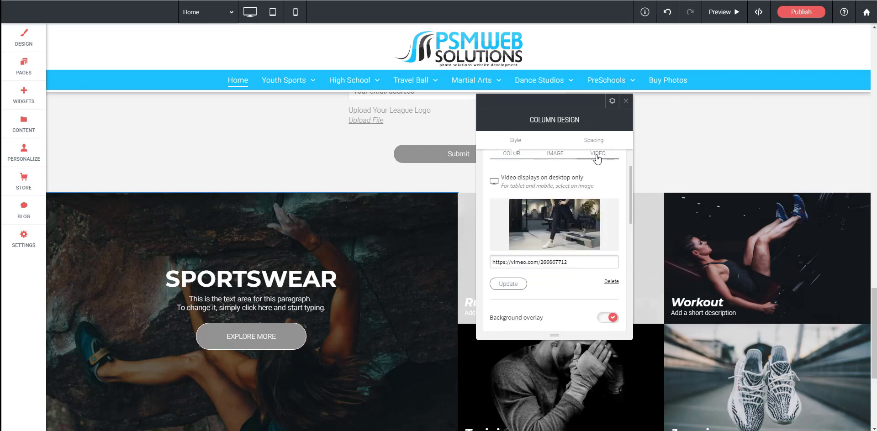
{"action": "left_click", "coordinate": [557, 156]}
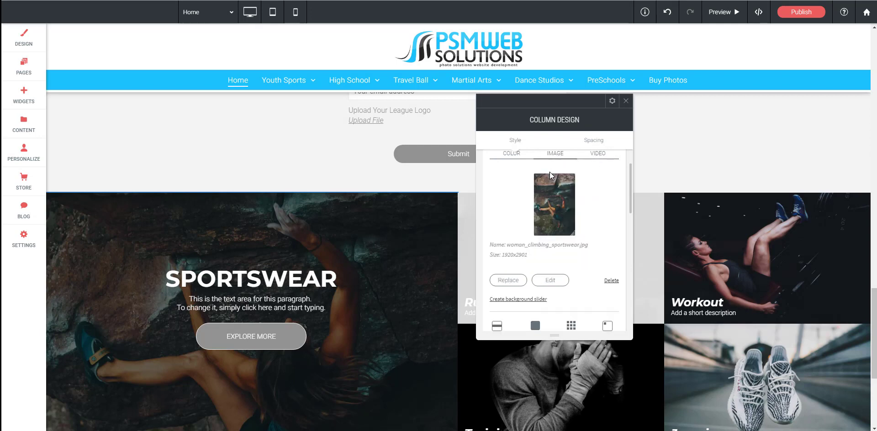
{"action": "left_click", "coordinate": [626, 100]}
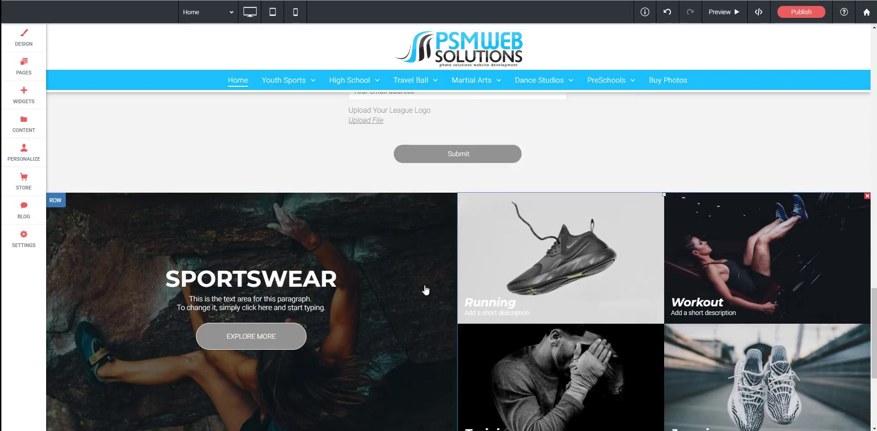
Look over the Home page sections from the new gallery back up to the header banner.
{"action": "left_click", "coordinate": [413, 287]}
{"action": "scroll", "coordinate": [405, 312], "scroll_direction": "up", "scroll_amount": 1}
{"action": "scroll", "coordinate": [405, 312], "scroll_direction": "up", "scroll_amount": 5}
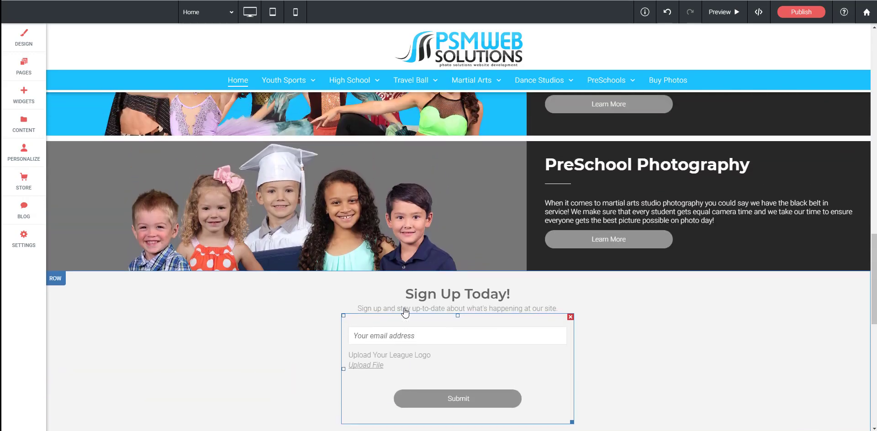
{"action": "scroll", "coordinate": [404, 312], "scroll_direction": "up", "scroll_amount": 6}
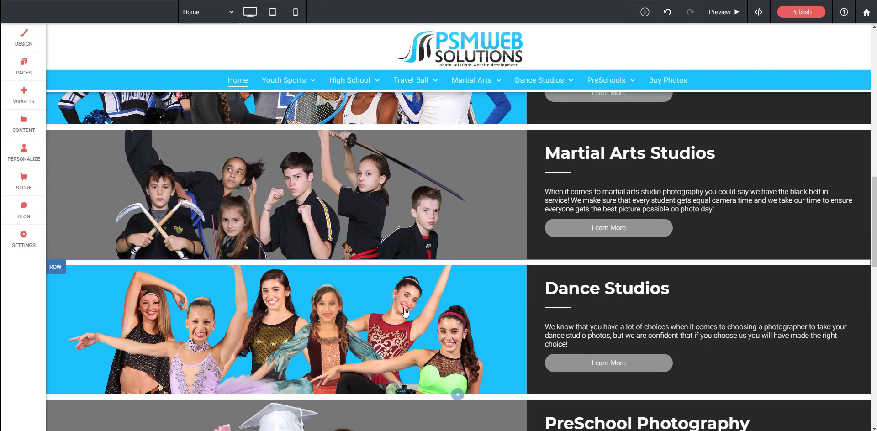
{"action": "scroll", "coordinate": [405, 312], "scroll_direction": "up", "scroll_amount": 4}
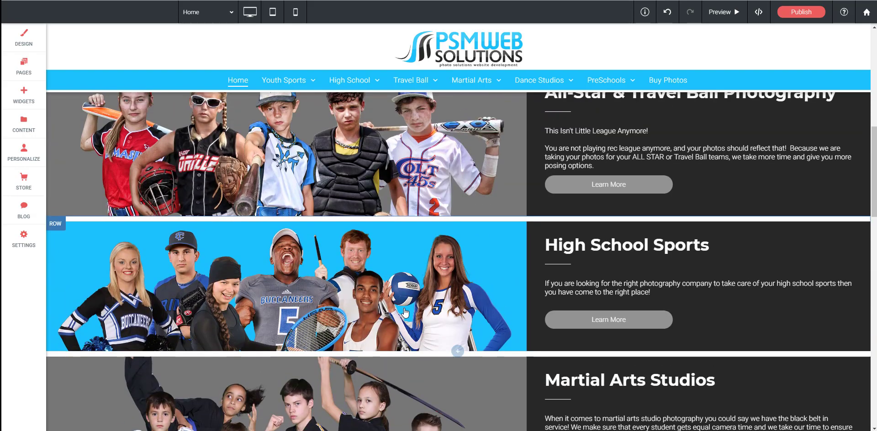
{"action": "scroll", "coordinate": [404, 313], "scroll_direction": "up", "scroll_amount": 8}
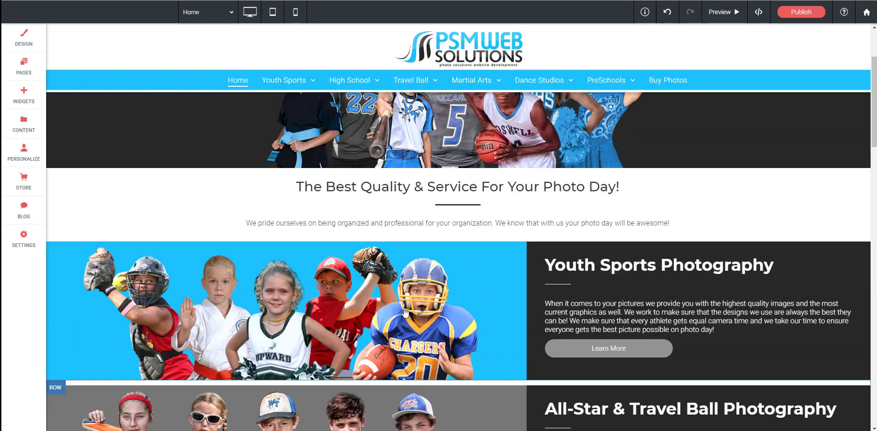
{"action": "scroll", "coordinate": [405, 312], "scroll_direction": "up", "scroll_amount": 1}
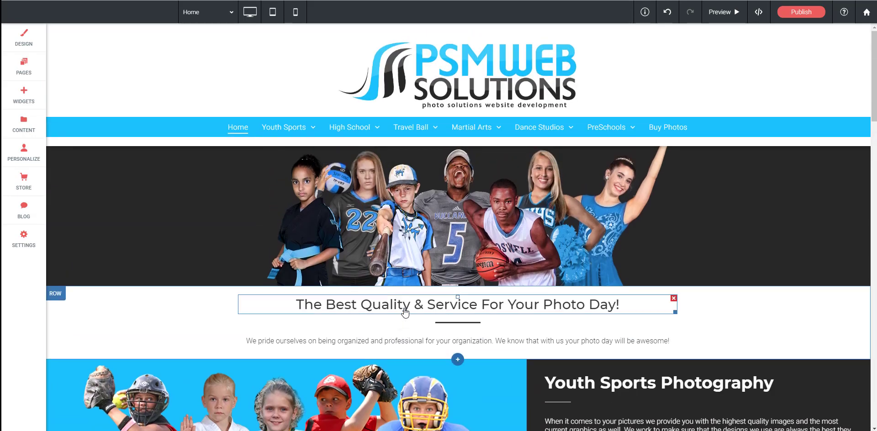